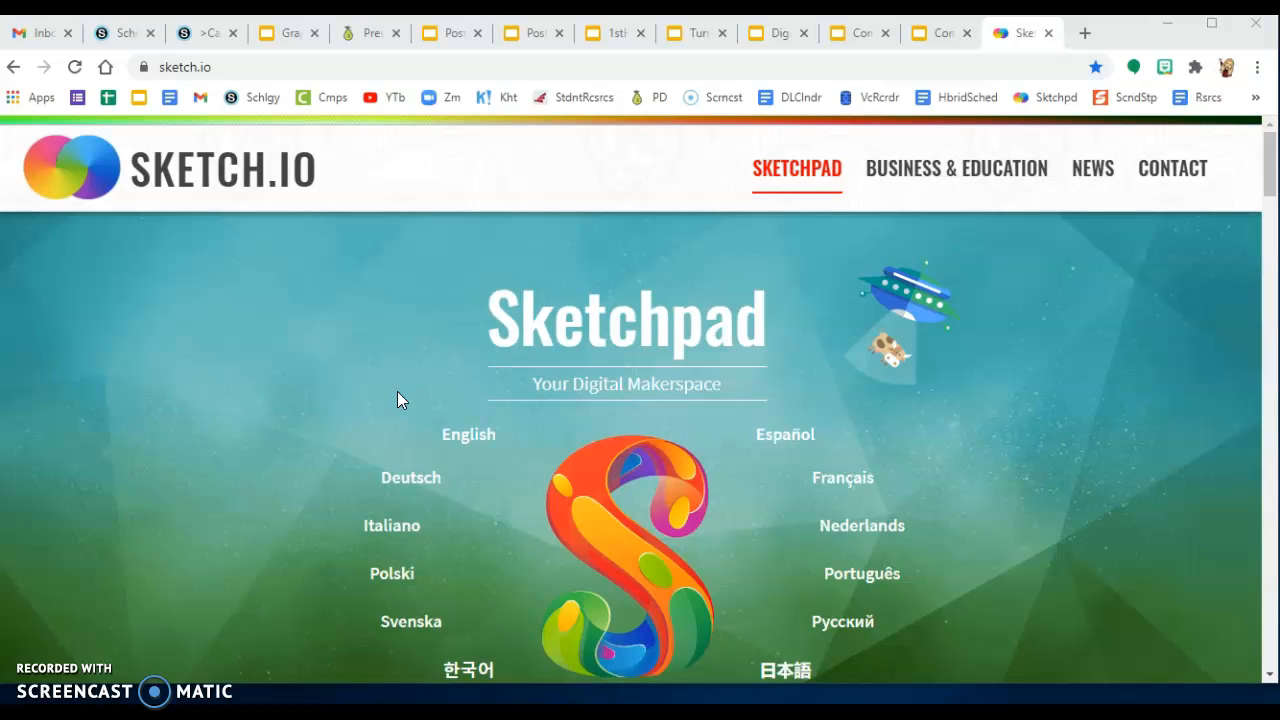
# Open the English version of Sketchpad and create a new blank canvas 600 px wide and 400 px high.
pyautogui.click(460, 435)
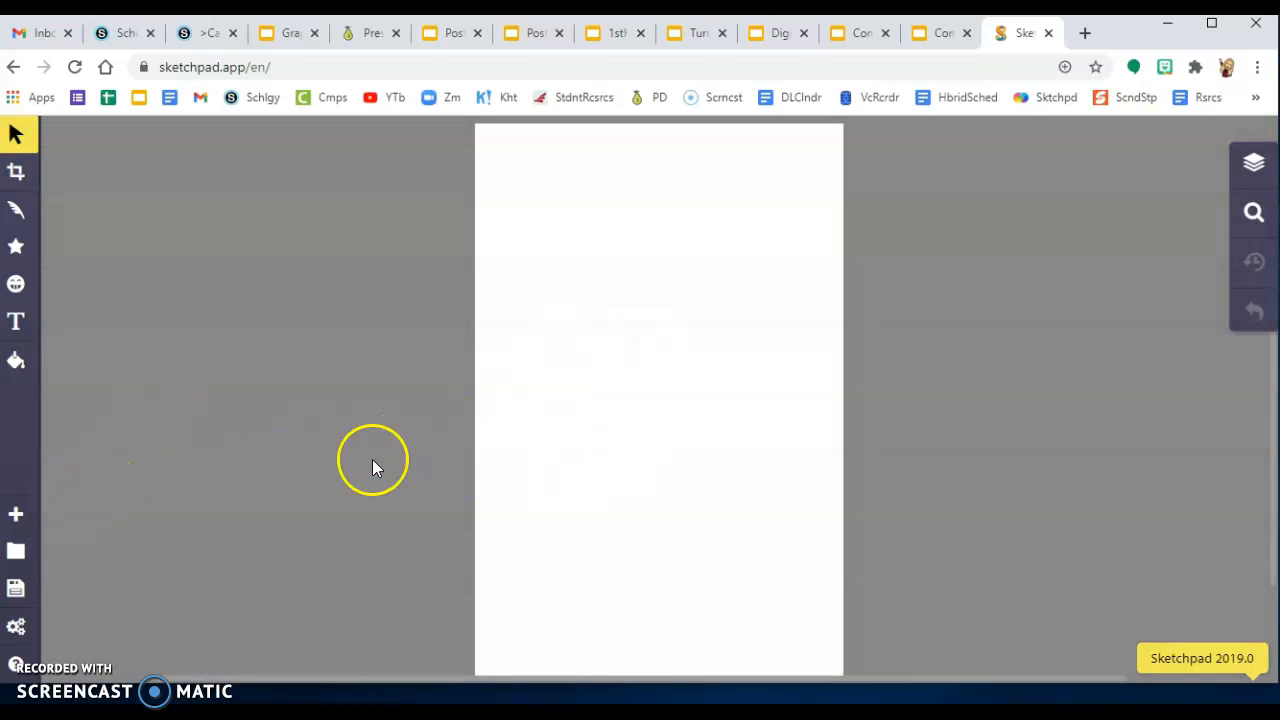
pyautogui.click(16, 520)
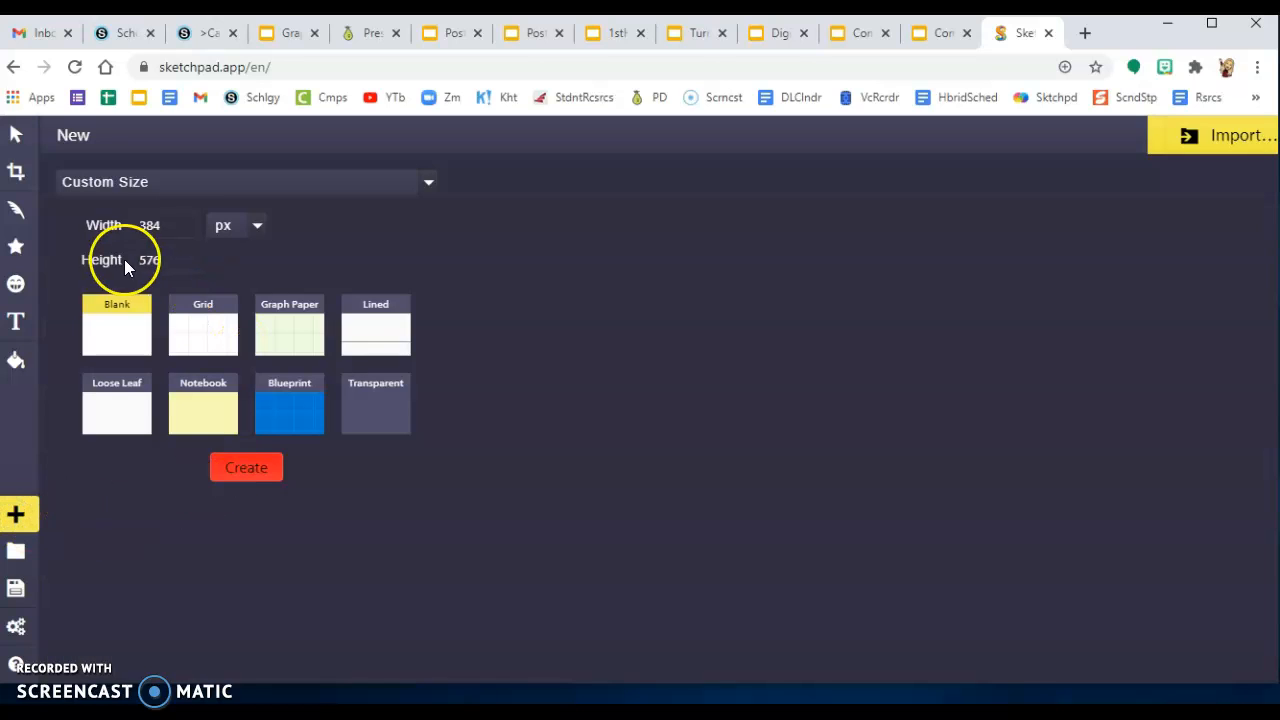
pyautogui.click(158, 227)
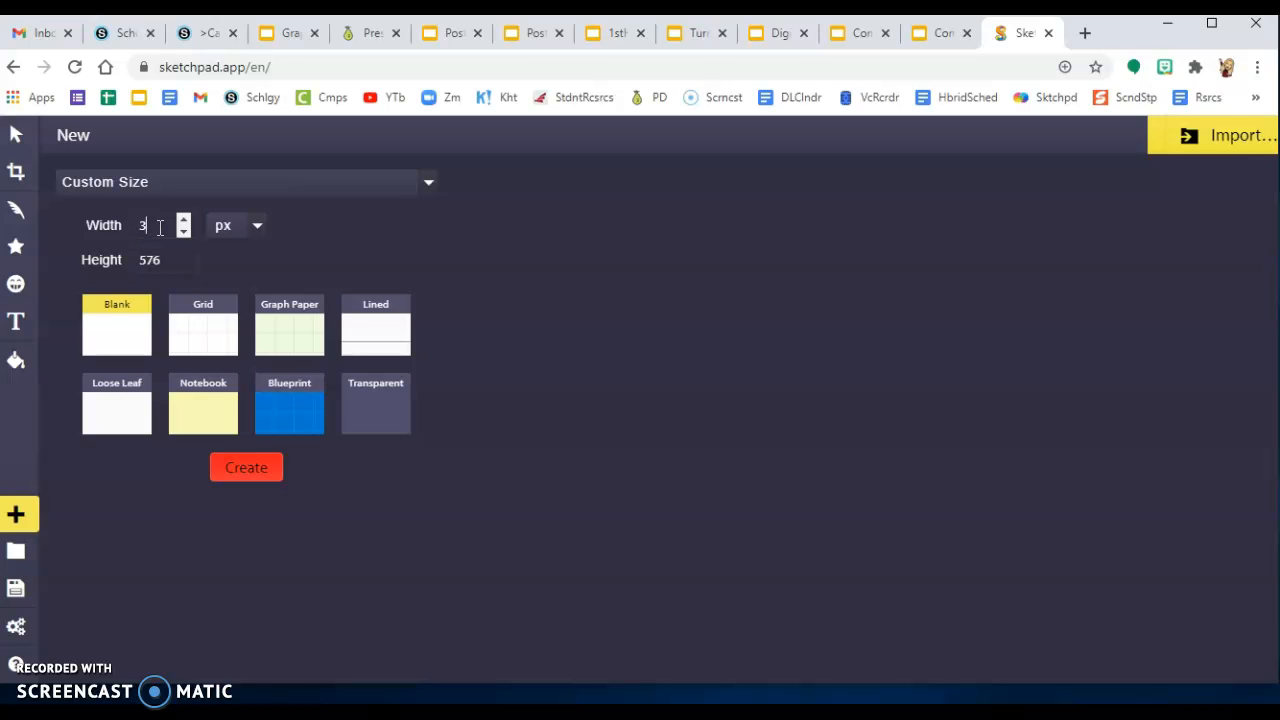
pyautogui.click(145, 226)
pyautogui.click(150, 262)
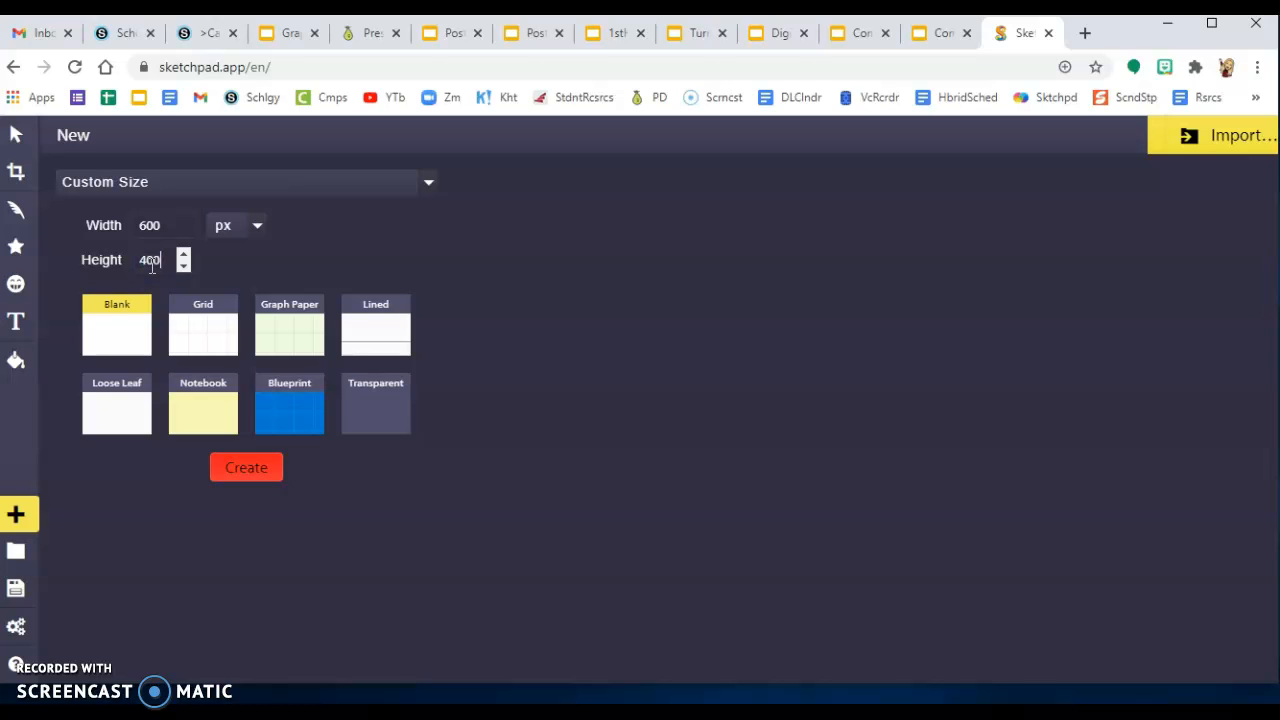
pyautogui.click(130, 327)
pyautogui.click(248, 472)
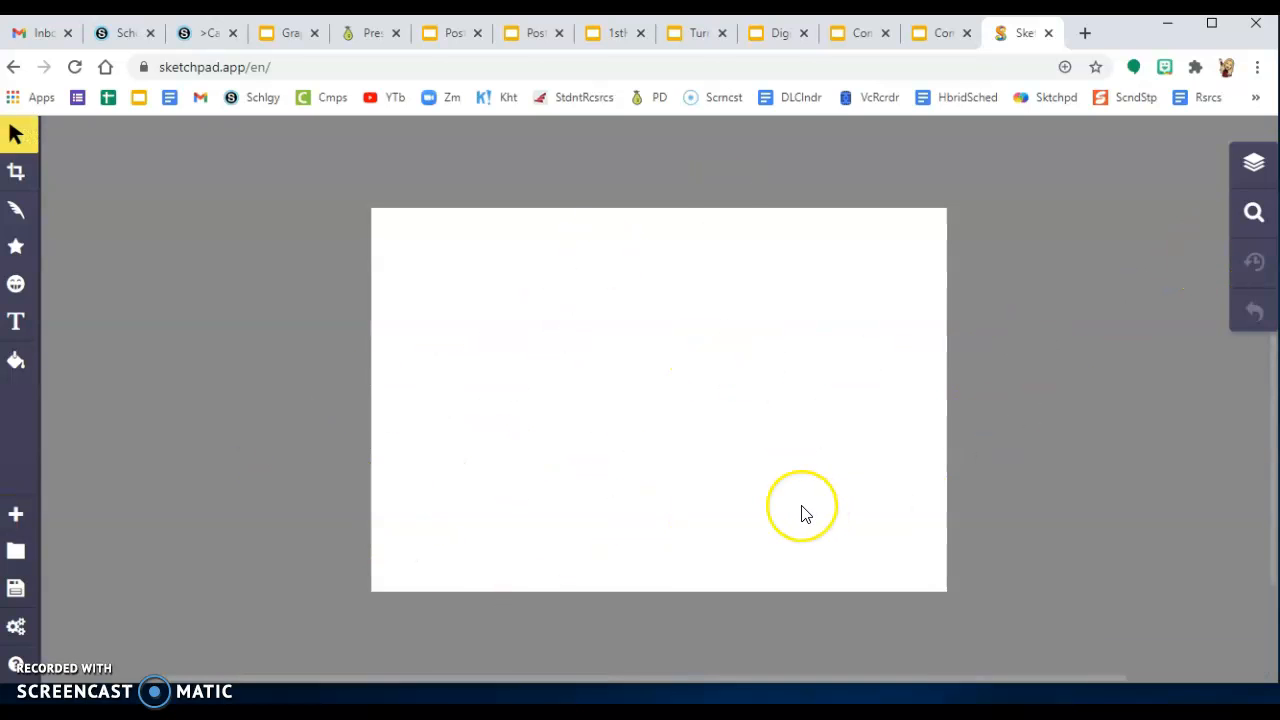
# Open the saved comic drawing with the man, the "WORK TIME..." speech bubble and the laptop monster.
pyautogui.click(16, 555)
pyautogui.click(671, 249)
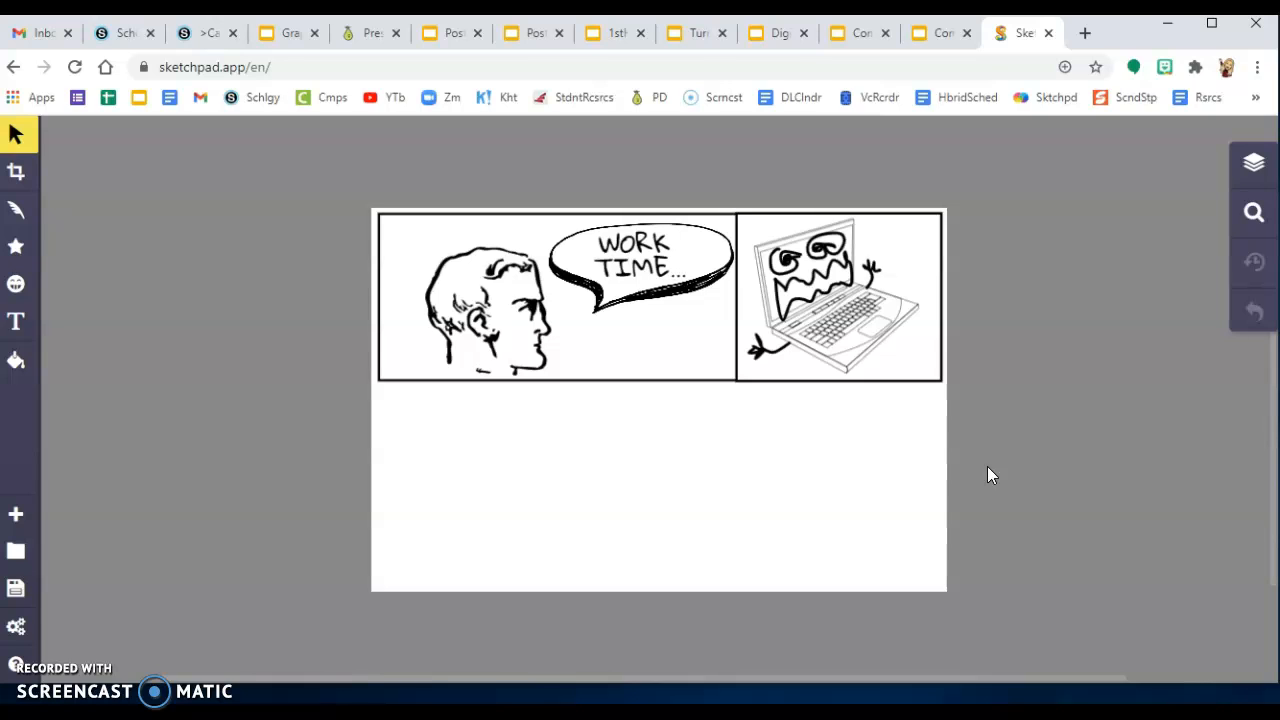
pyautogui.click(871, 311)
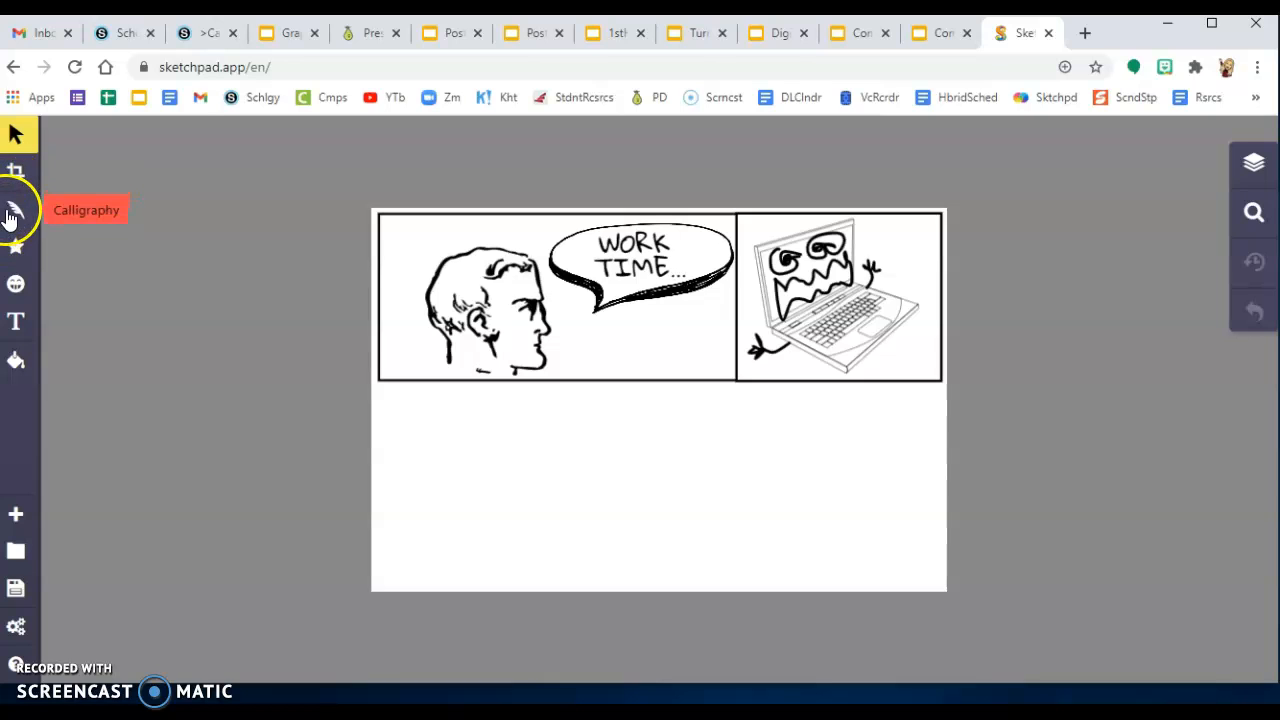
# Set the shape tool to Rectangle with a white (ffffff) fill at 0% opacity.
pyautogui.click(15, 245)
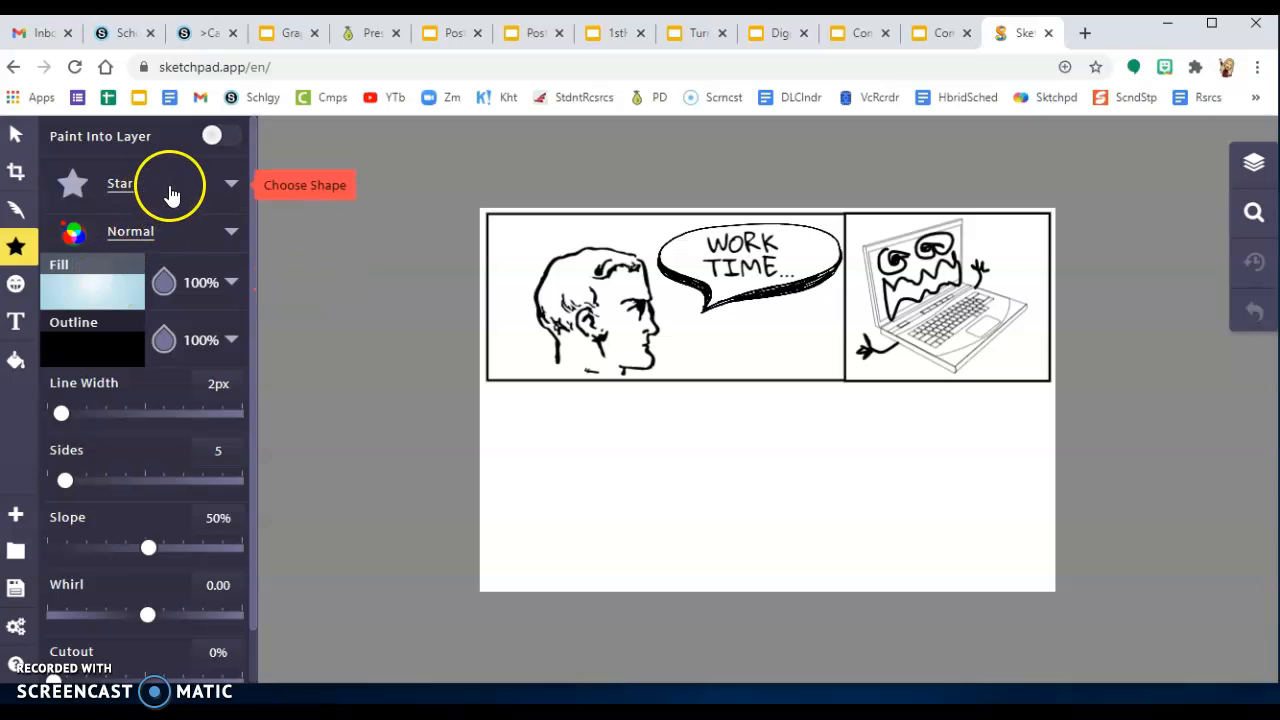
pyautogui.click(171, 194)
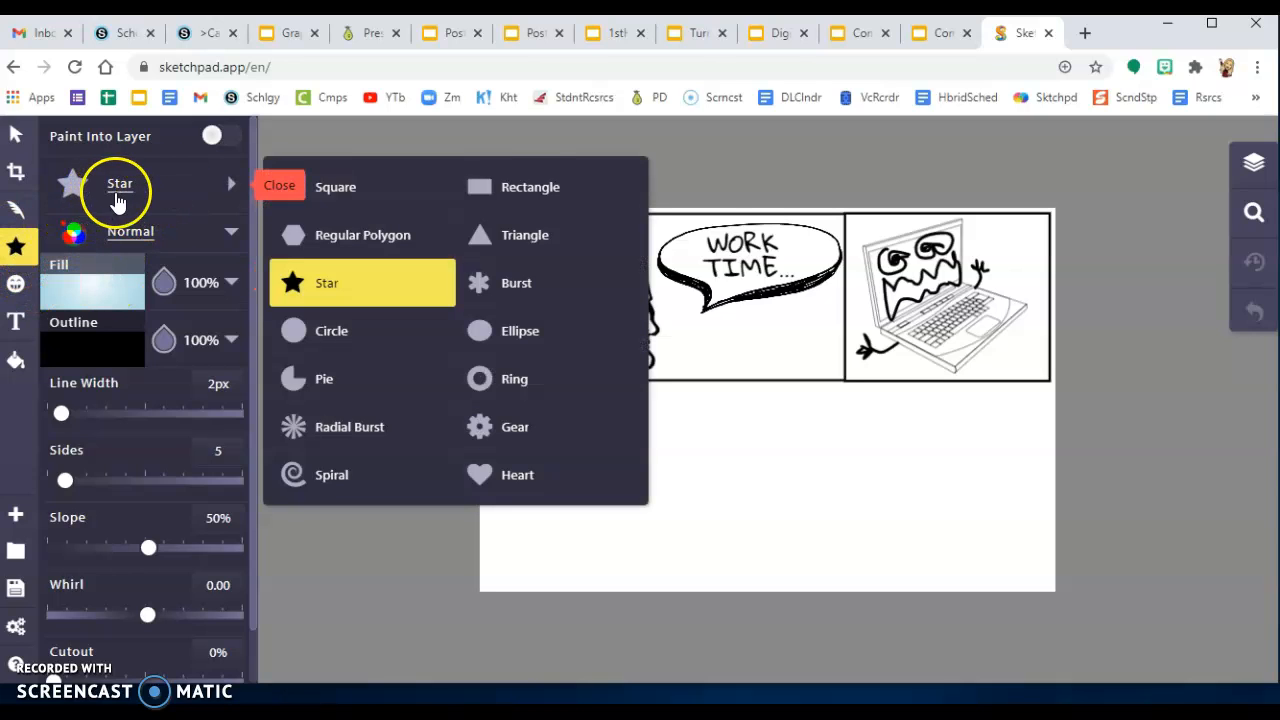
pyautogui.click(509, 190)
pyautogui.click(86, 288)
pyautogui.click(297, 279)
pyautogui.click(283, 321)
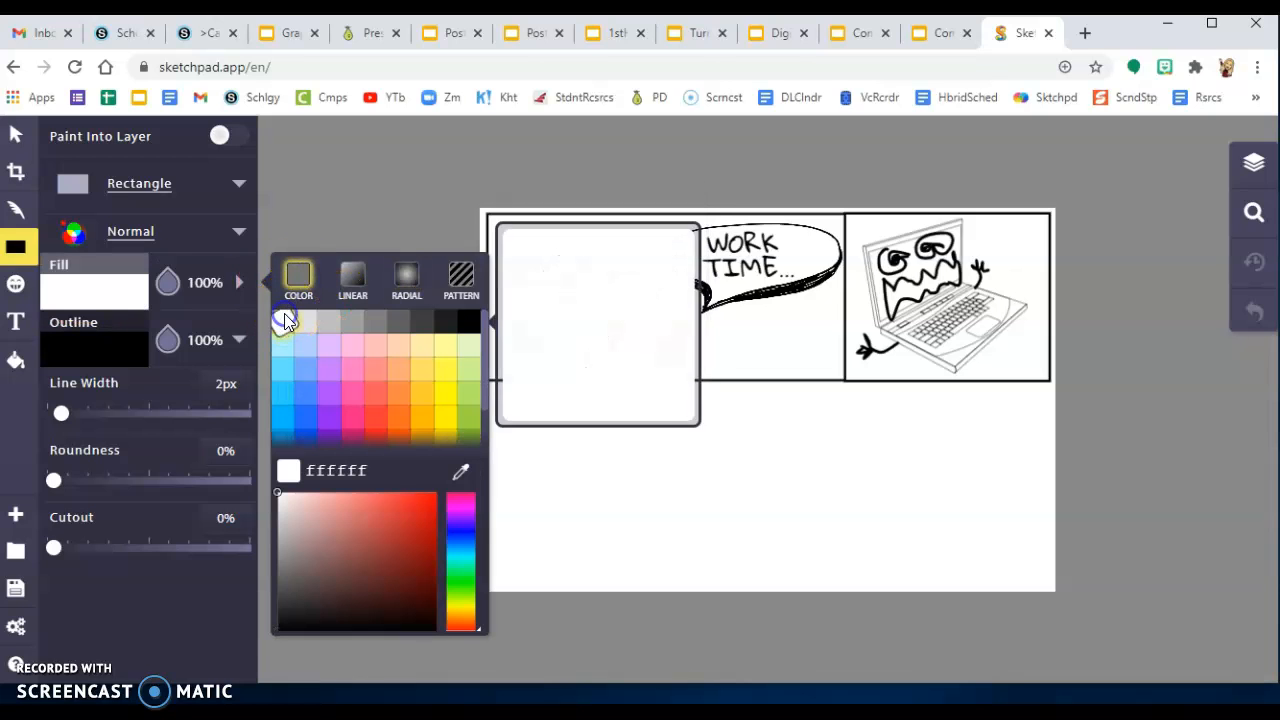
pyautogui.moveTo(168, 289); pyautogui.dragTo(172, 288)
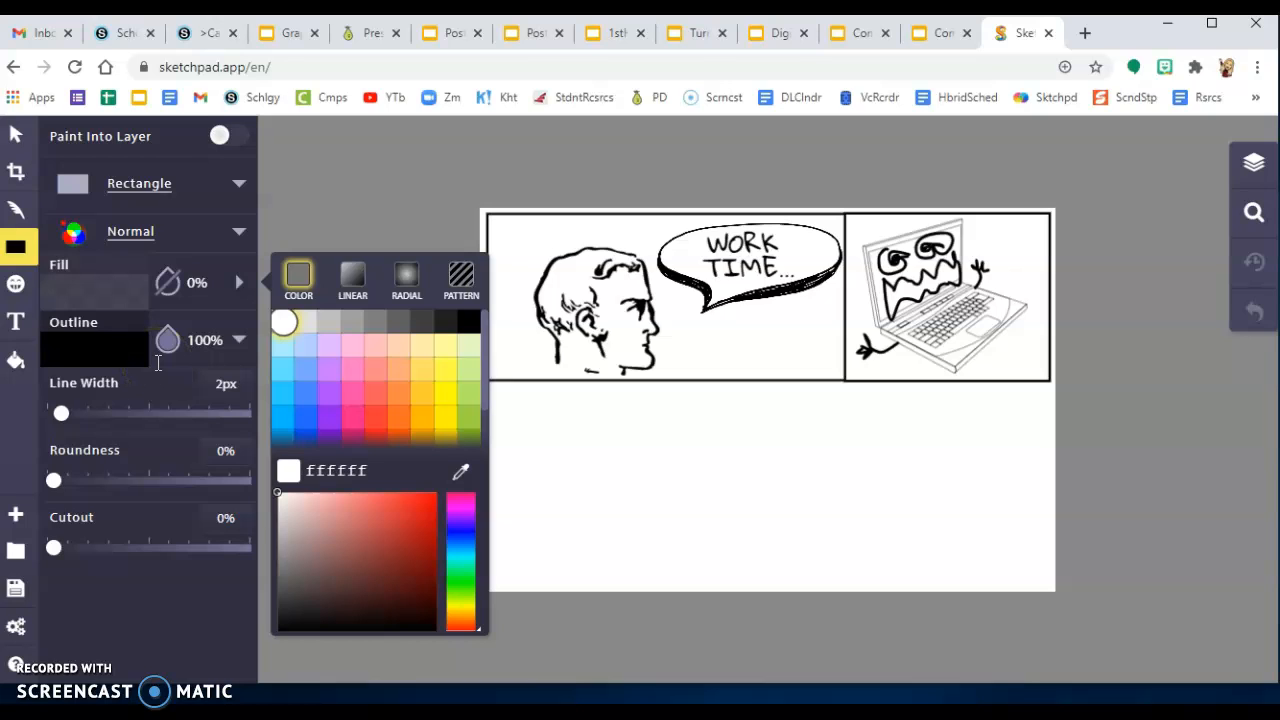
# Draw an empty rectangular panel with a 4.44 px outline across the page's lower half and reduce the line width to 3.97 px.
pyautogui.moveTo(61, 413); pyautogui.dragTo(66, 415)
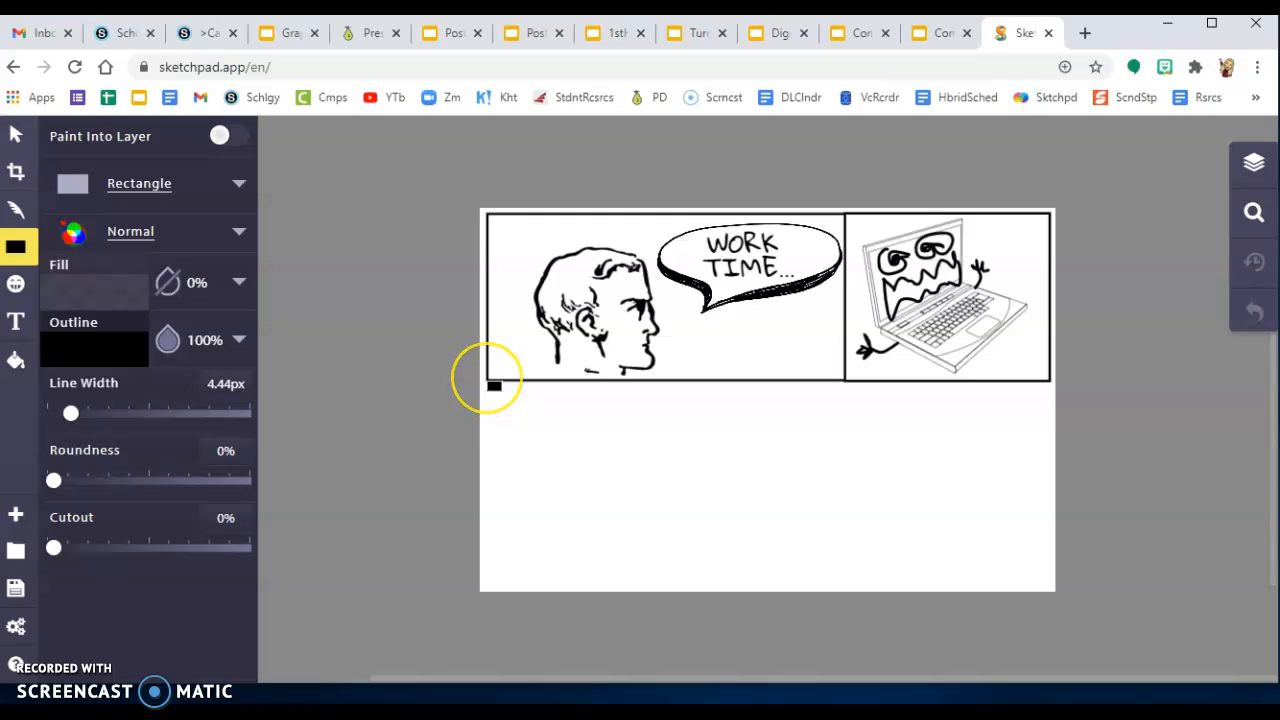
pyautogui.moveTo(486, 378); pyautogui.dragTo(1050, 585)
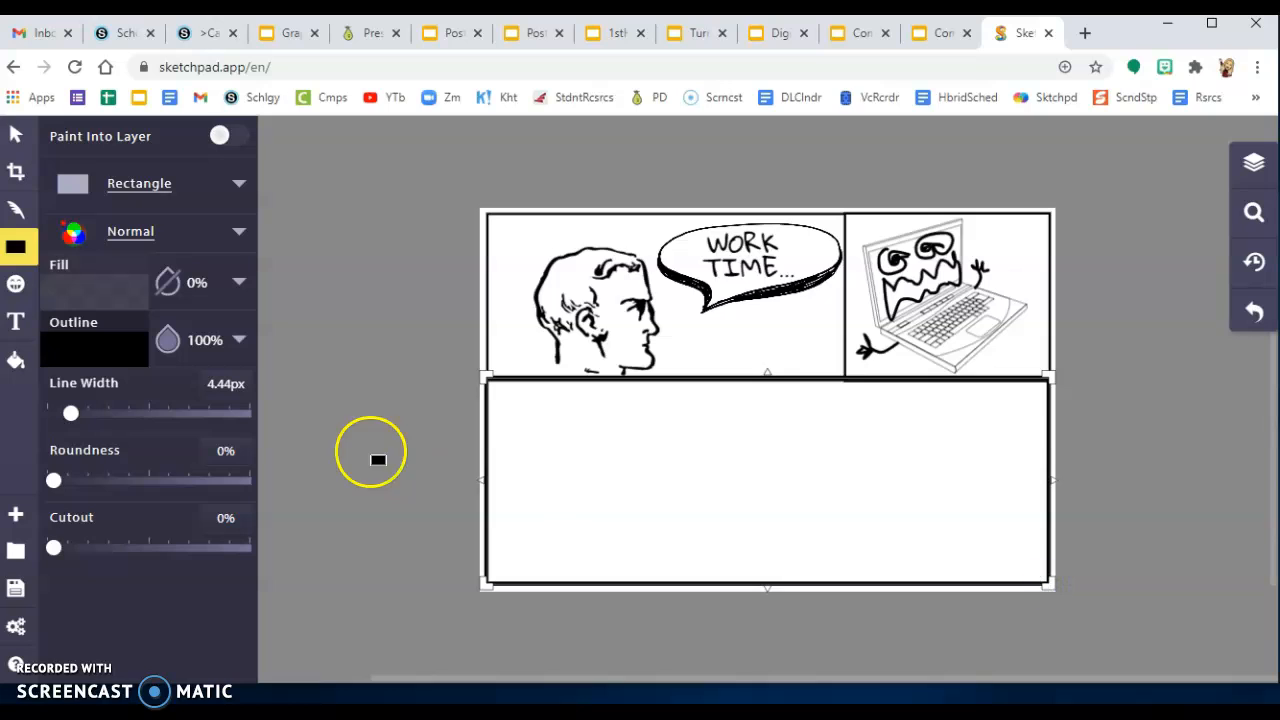
pyautogui.moveTo(71, 411); pyautogui.dragTo(62, 414)
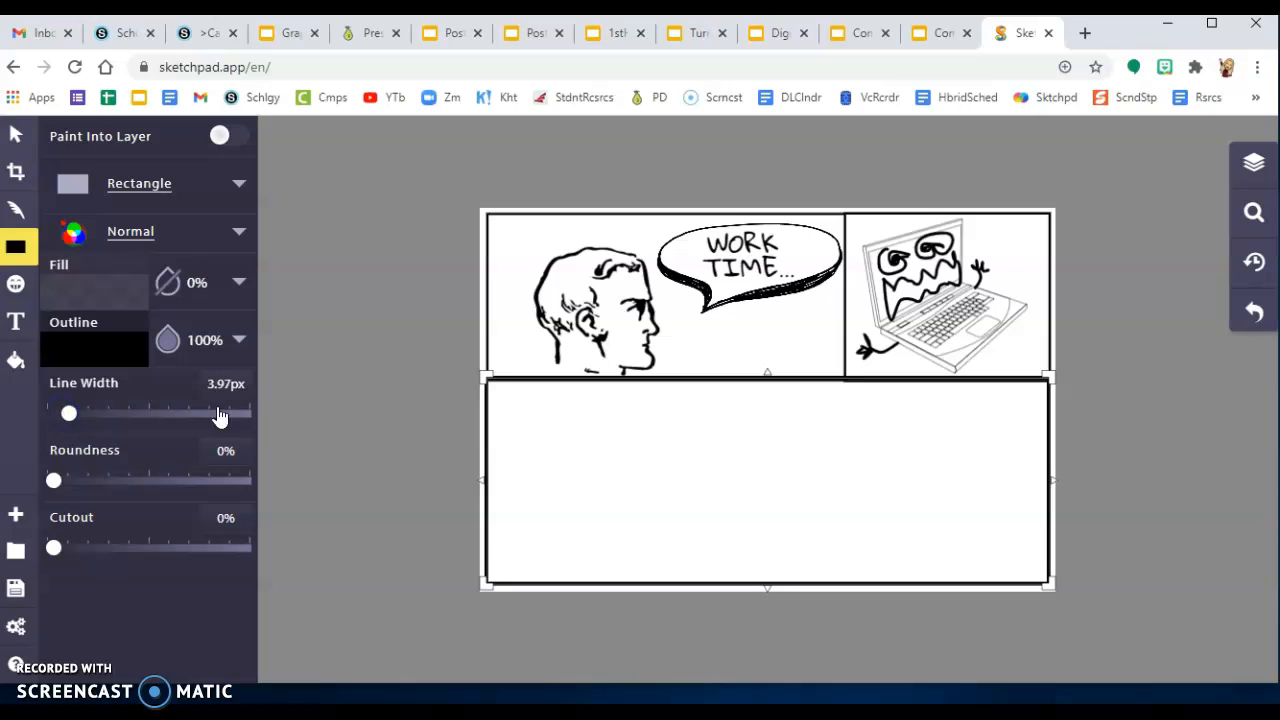
pyautogui.click(15, 134)
pyautogui.click(409, 467)
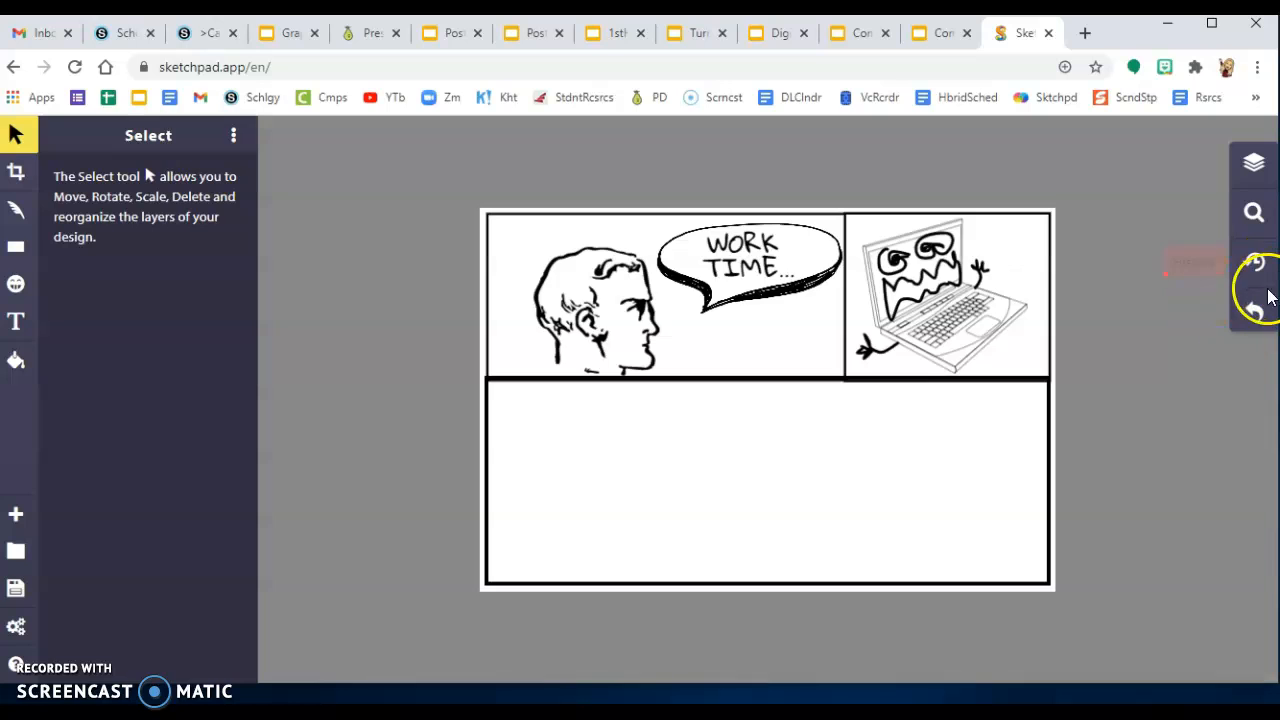
# Set the outline of the lower comic panel to a line width of 2.57 px.
pyautogui.click(1252, 211)
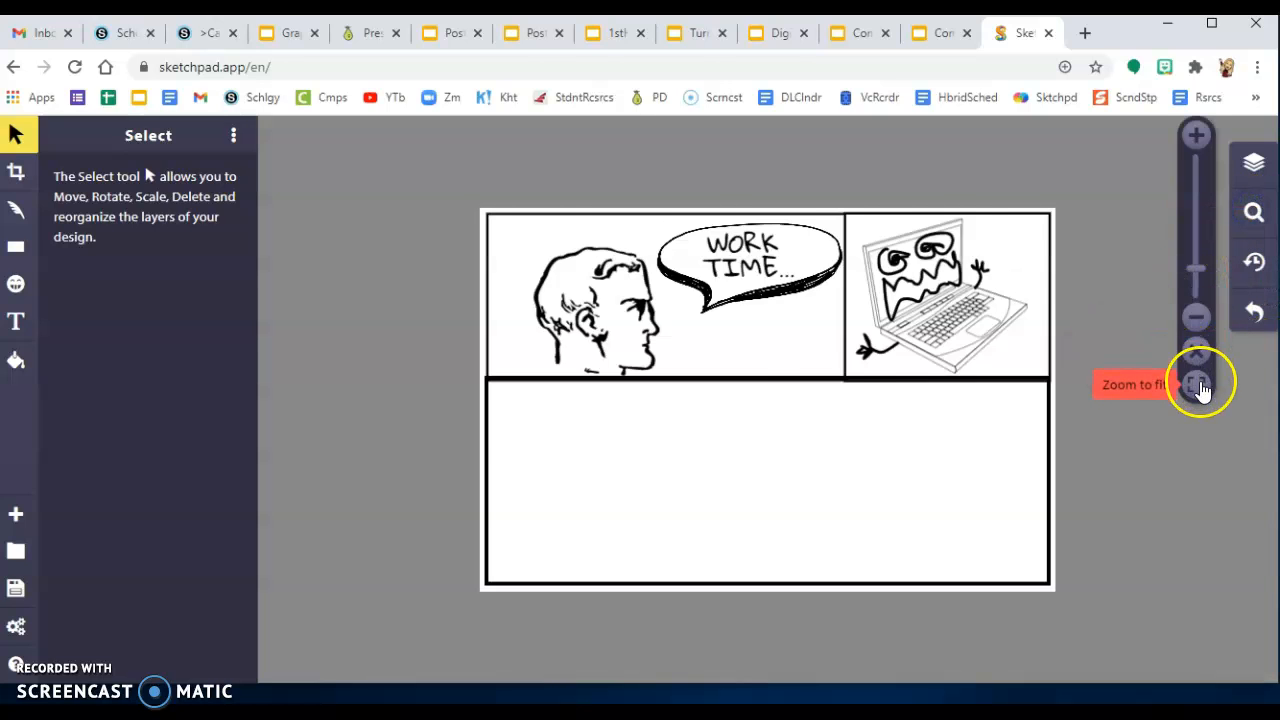
pyautogui.click(1198, 386)
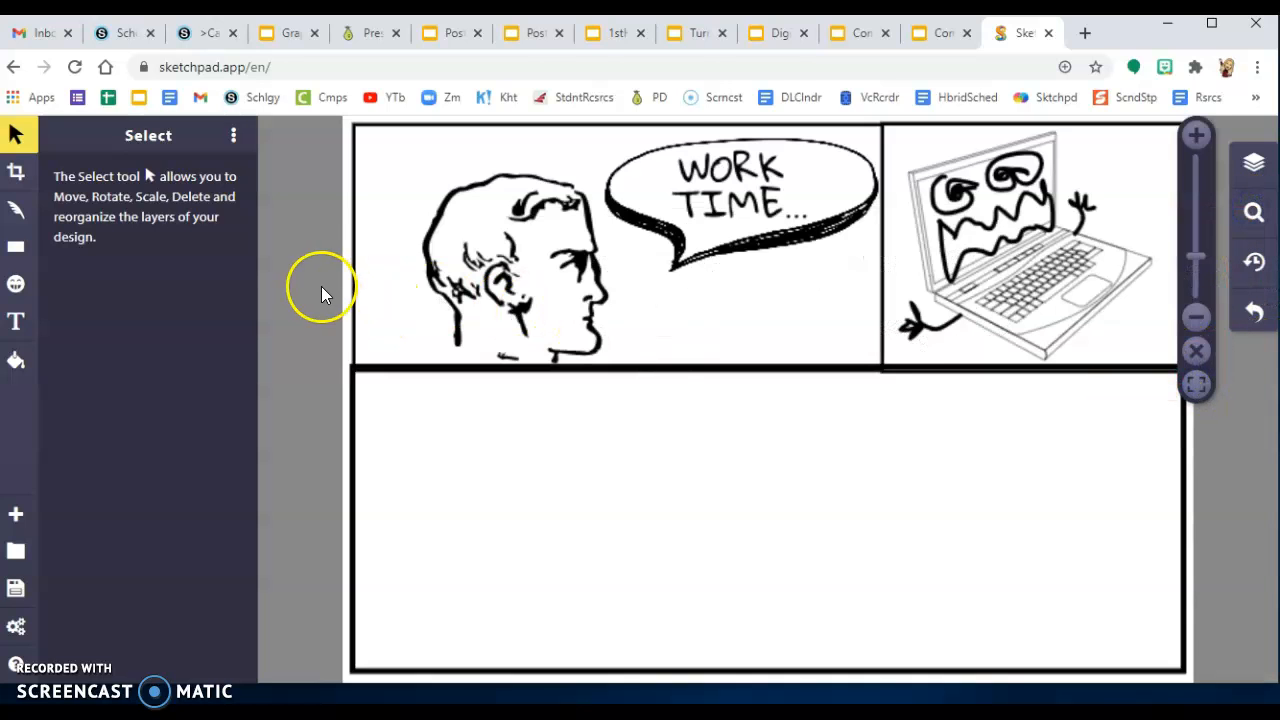
pyautogui.click(354, 440)
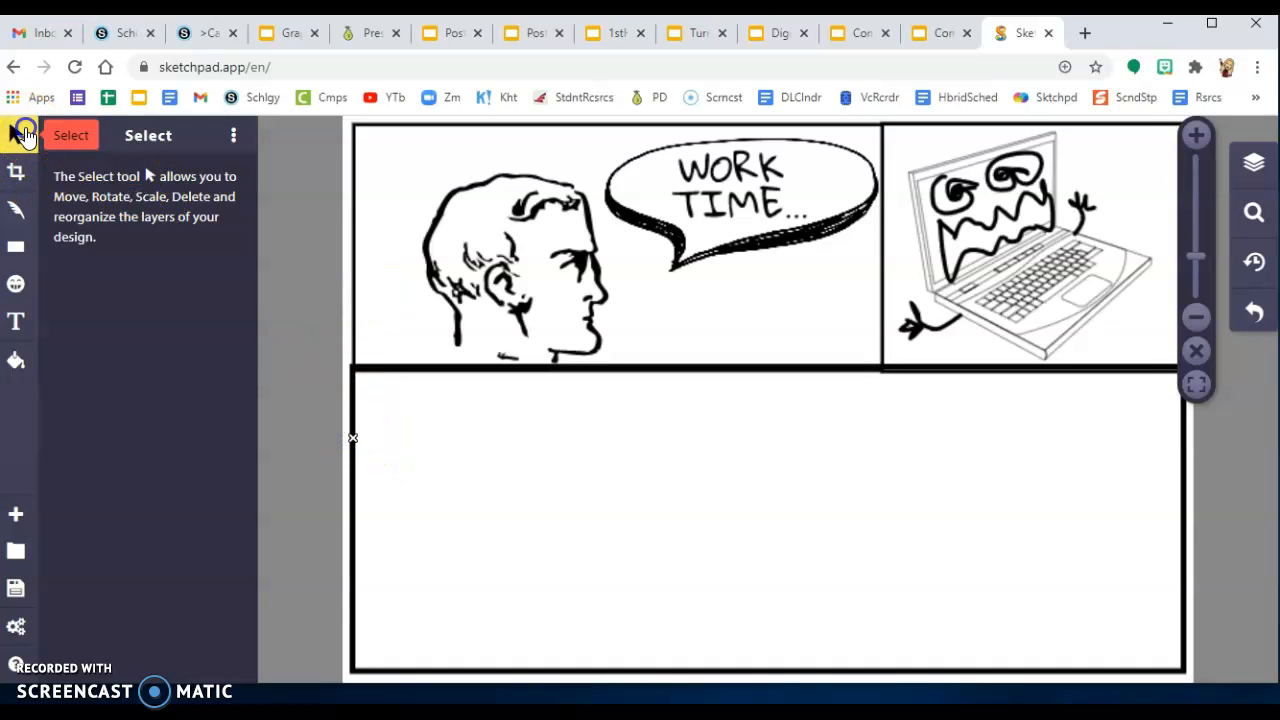
pyautogui.click(18, 132)
pyautogui.click(247, 407)
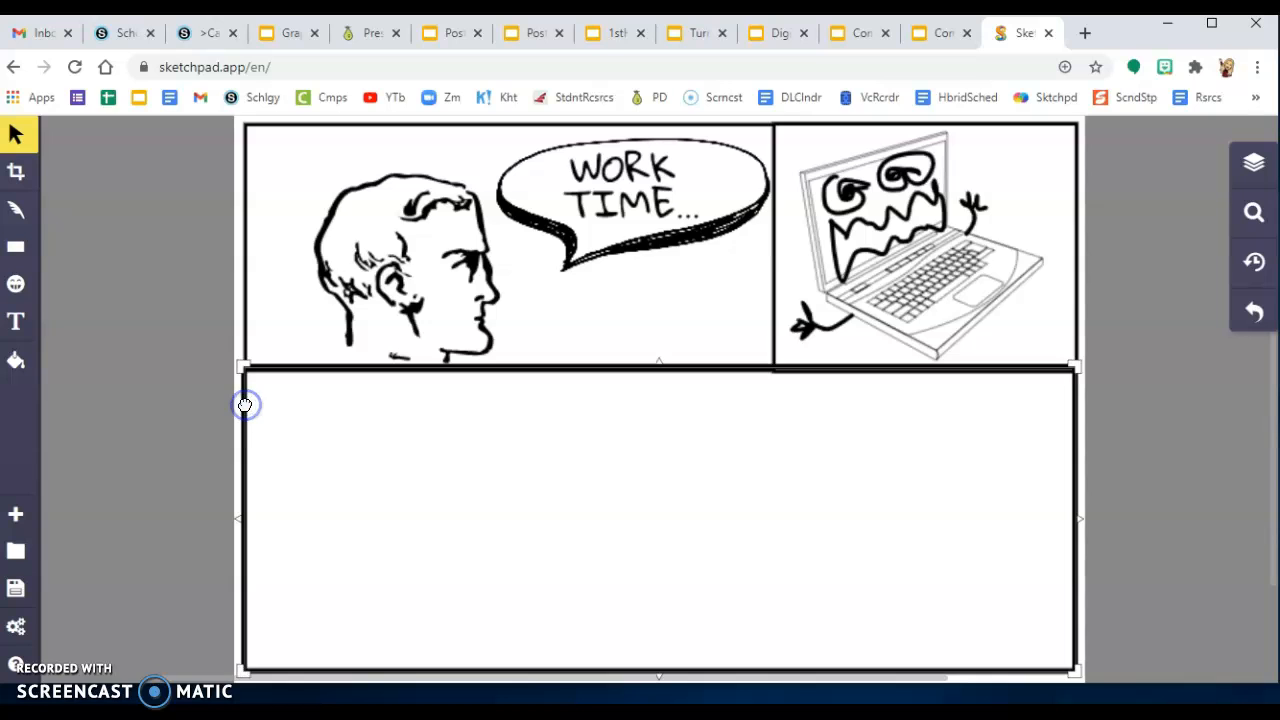
pyautogui.click(15, 246)
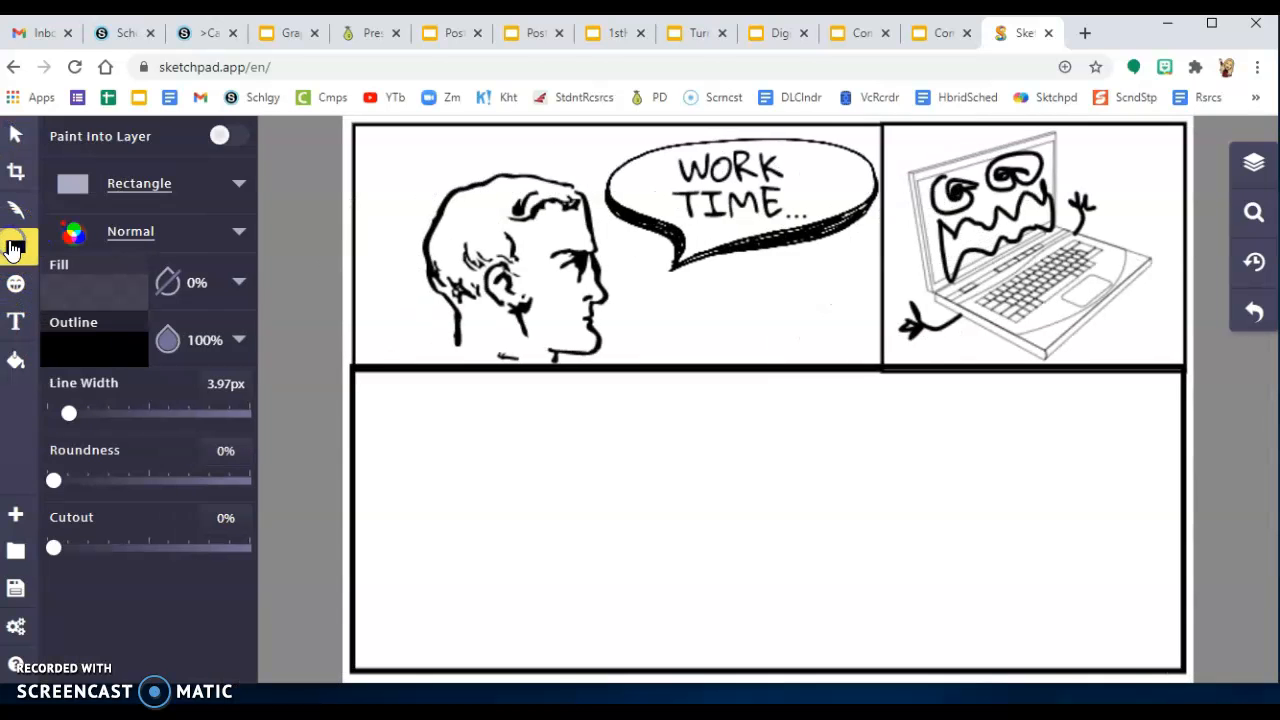
pyautogui.click(16, 134)
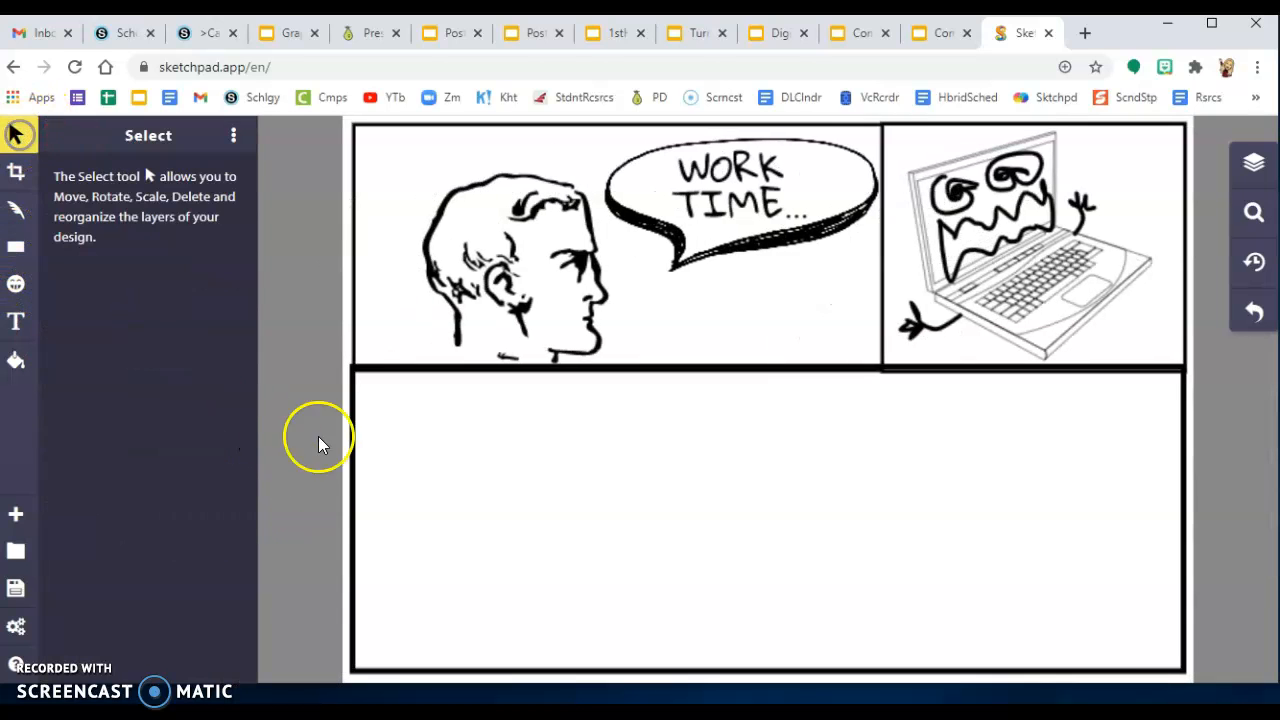
pyautogui.click(356, 455)
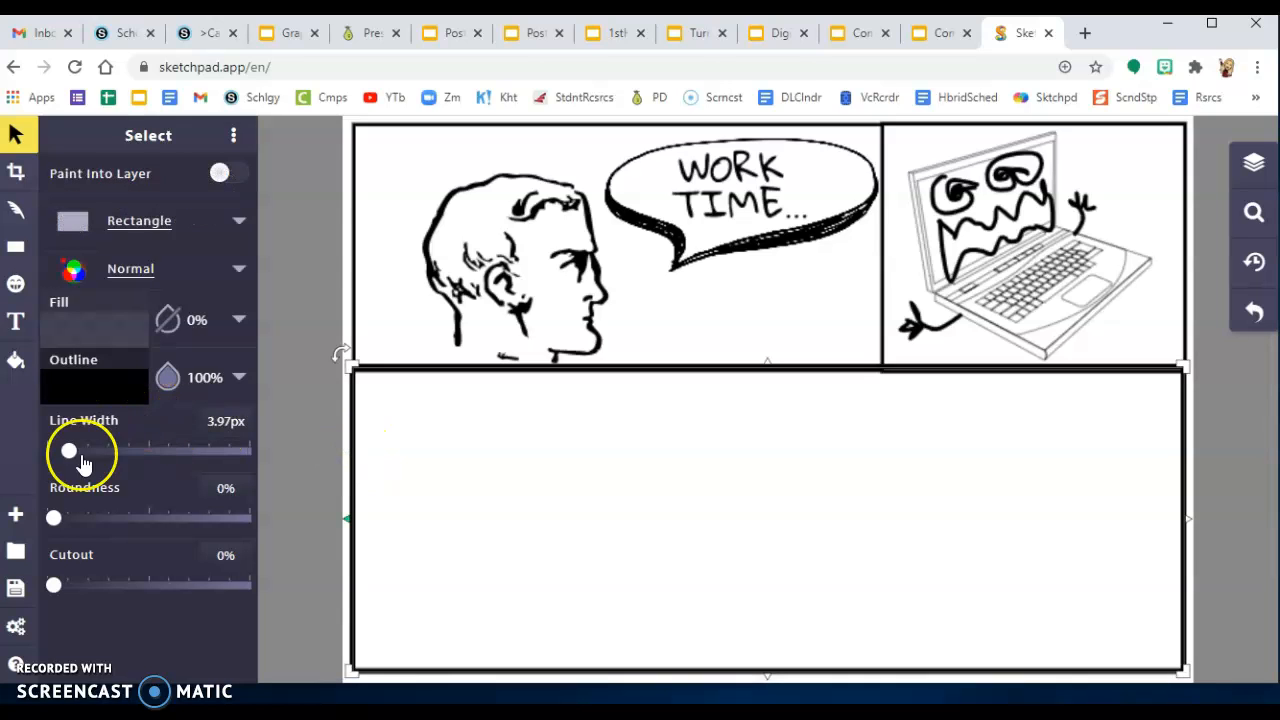
pyautogui.moveTo(72, 458); pyautogui.dragTo(61, 456)
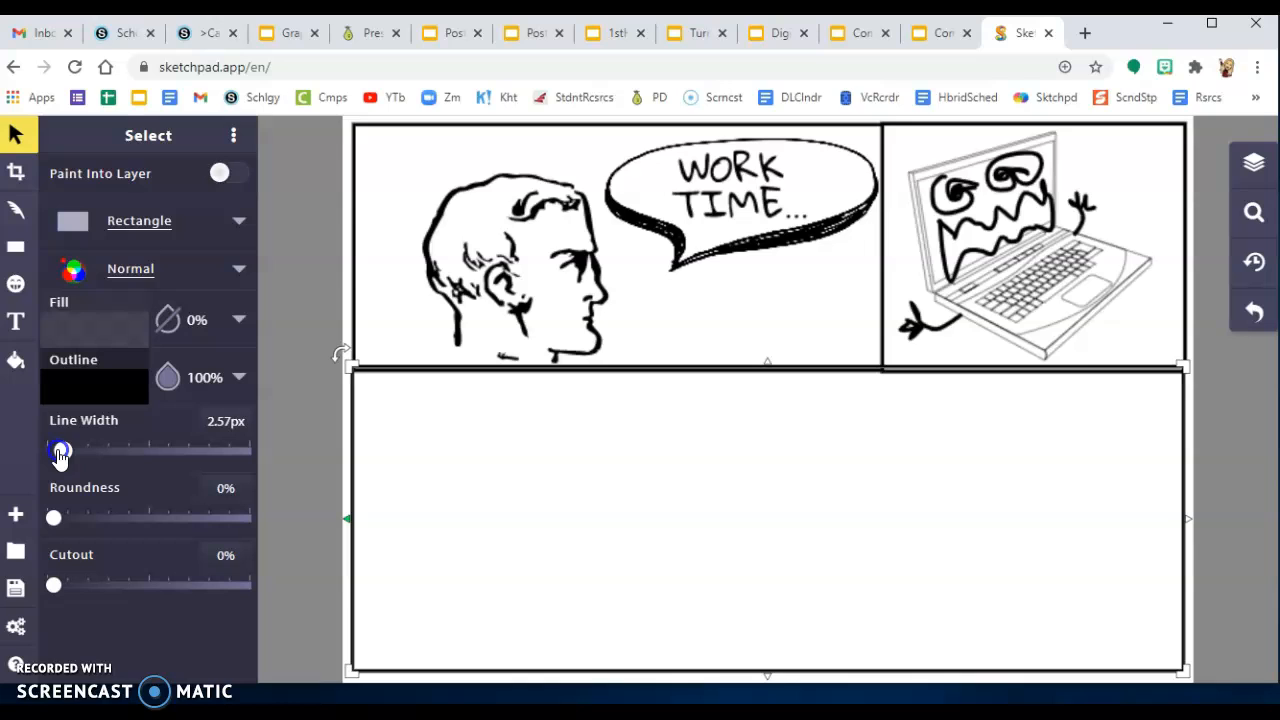
pyautogui.click(301, 357)
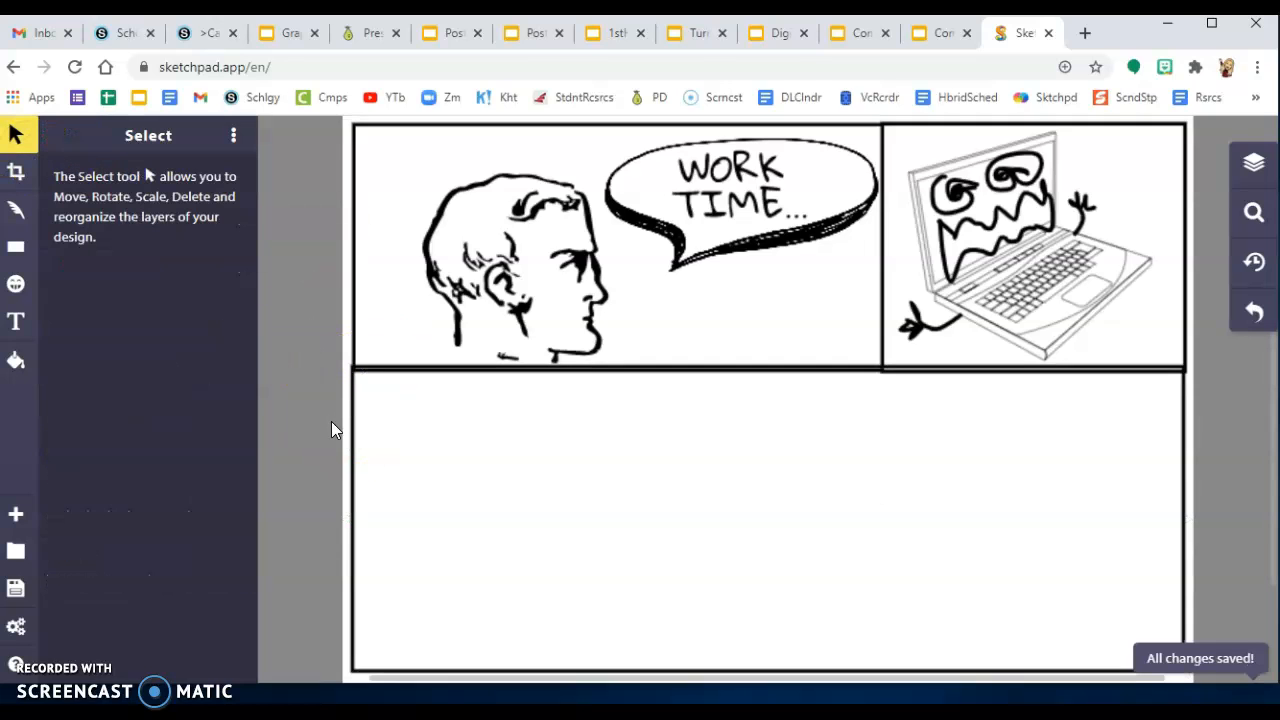
# Lower the top edge of the bottom panel so it lines up with the bottom border of the upper panels.
pyautogui.click(767, 381)
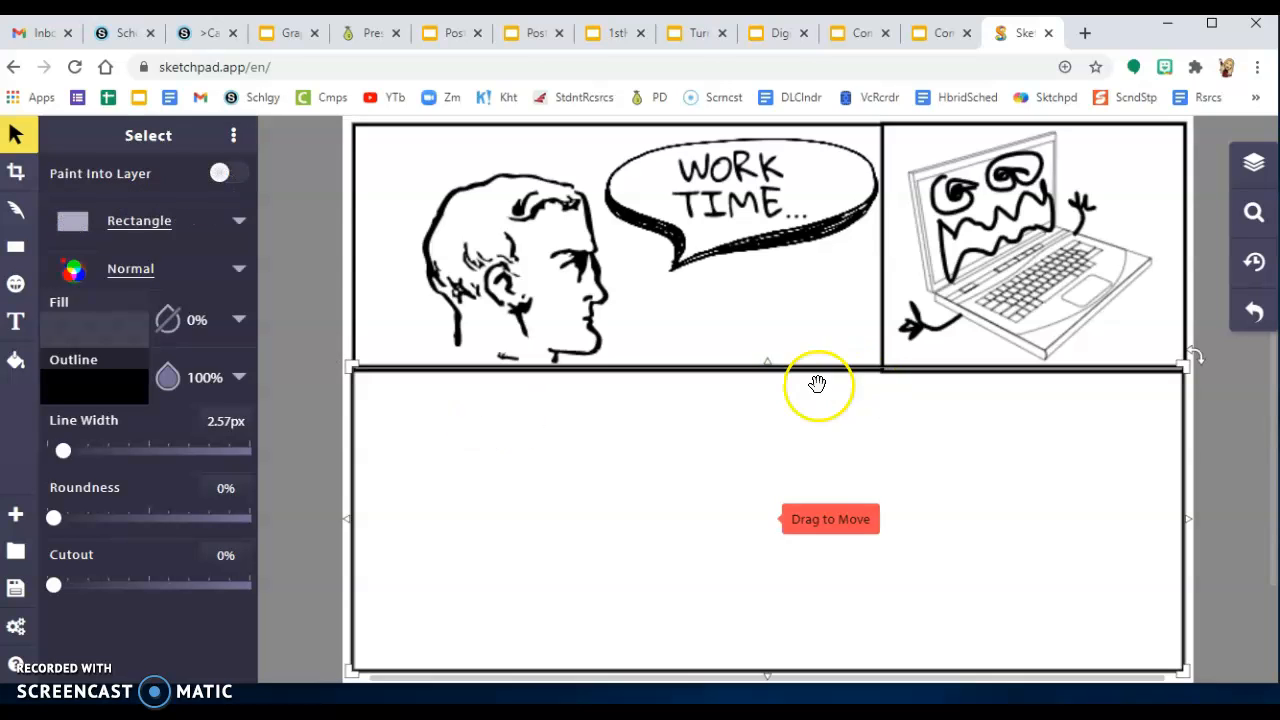
pyautogui.moveTo(767, 365); pyautogui.dragTo(766, 366)
pyautogui.click(322, 418)
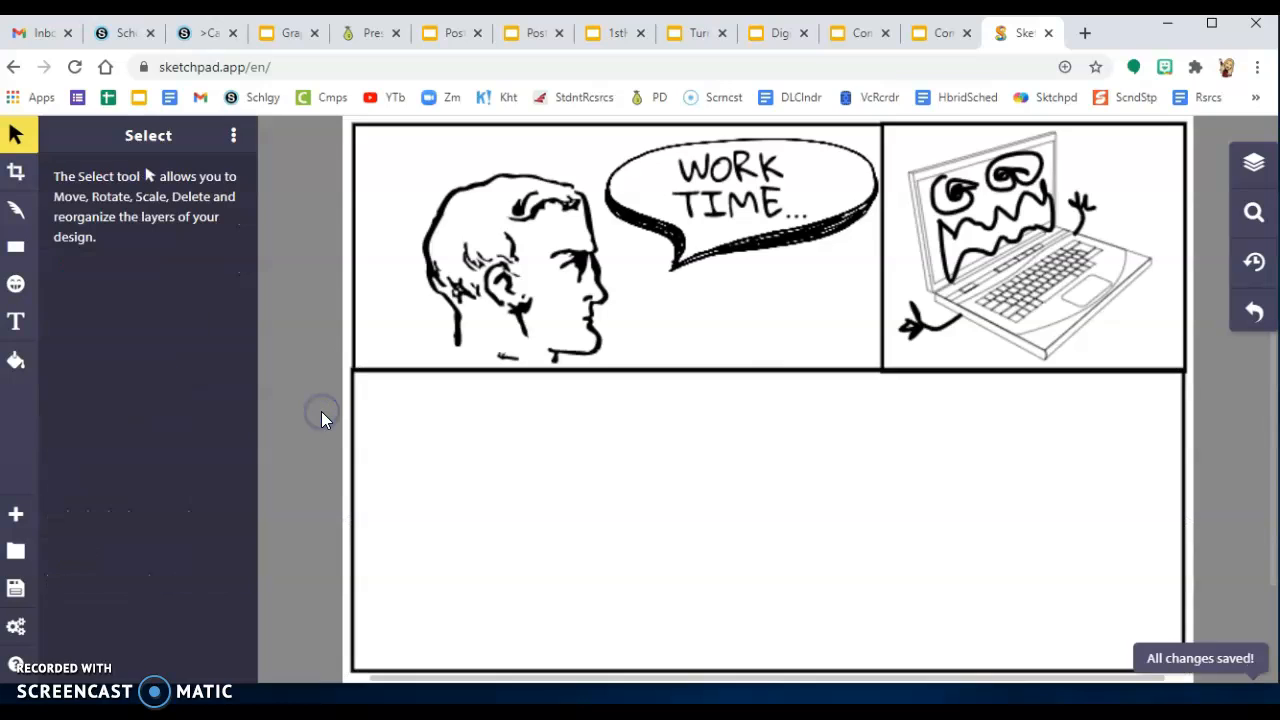
# Copy the man's head from the first panel and place the copy at the left end of the lower panel.
pyautogui.click(497, 283)
pyautogui.click(497, 283)
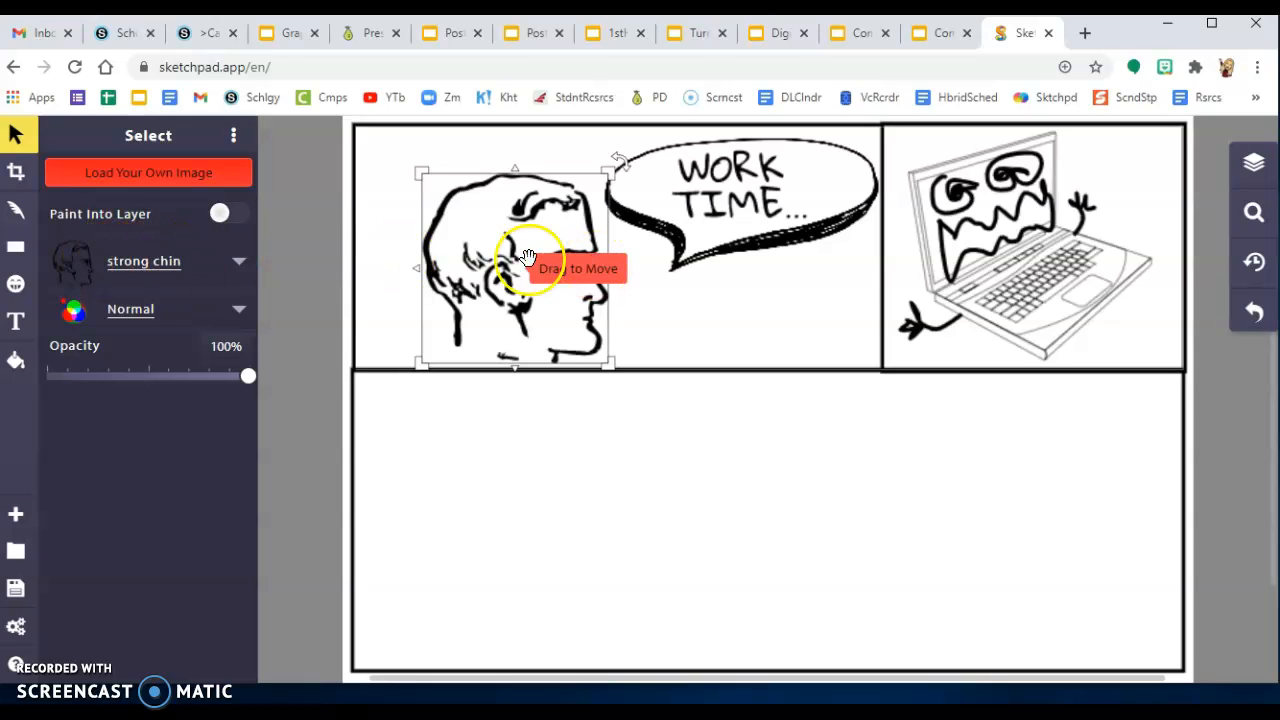
pyautogui.click(523, 310)
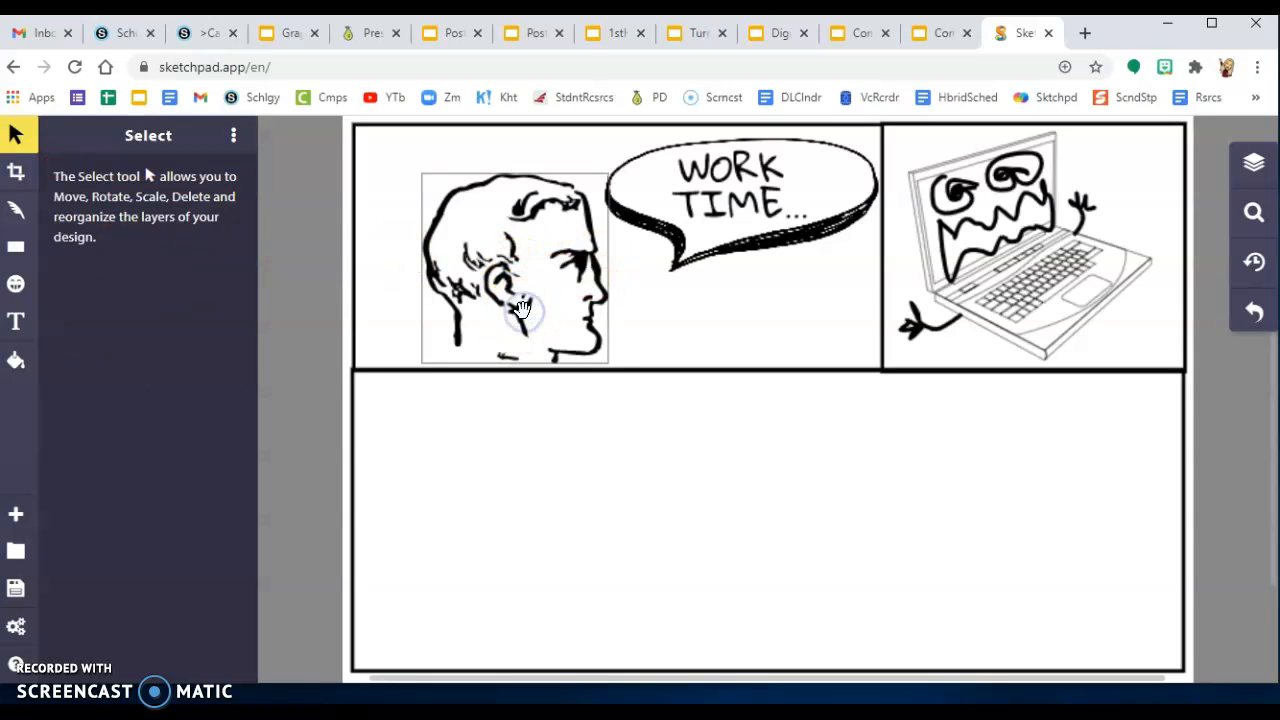
pyautogui.rightClick(523, 310)
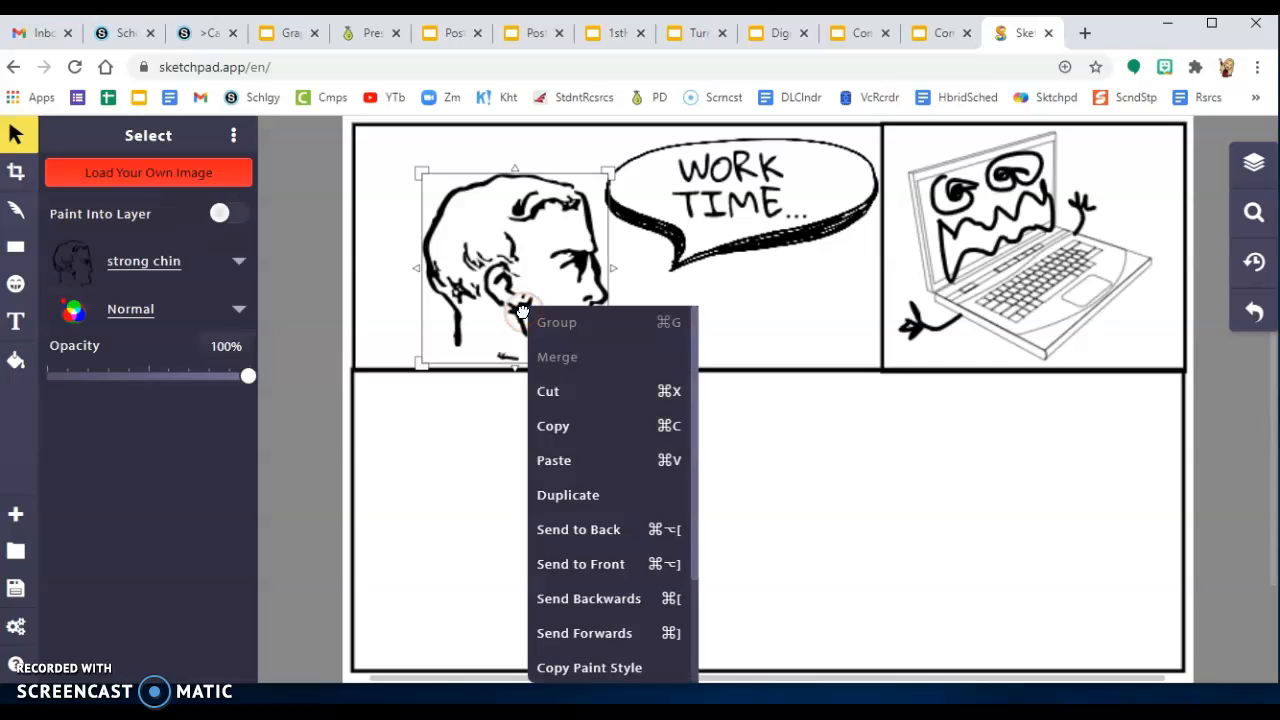
pyautogui.click(575, 430)
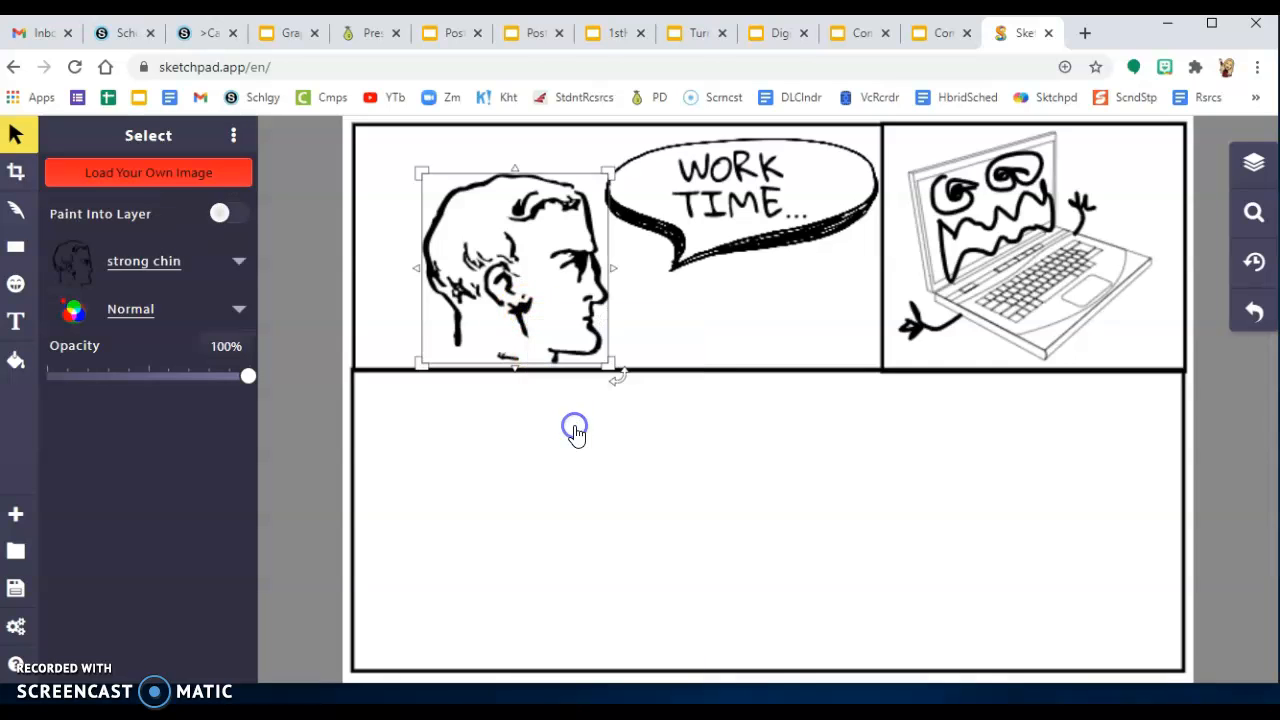
pyautogui.click(478, 481)
pyautogui.rightClick(480, 483)
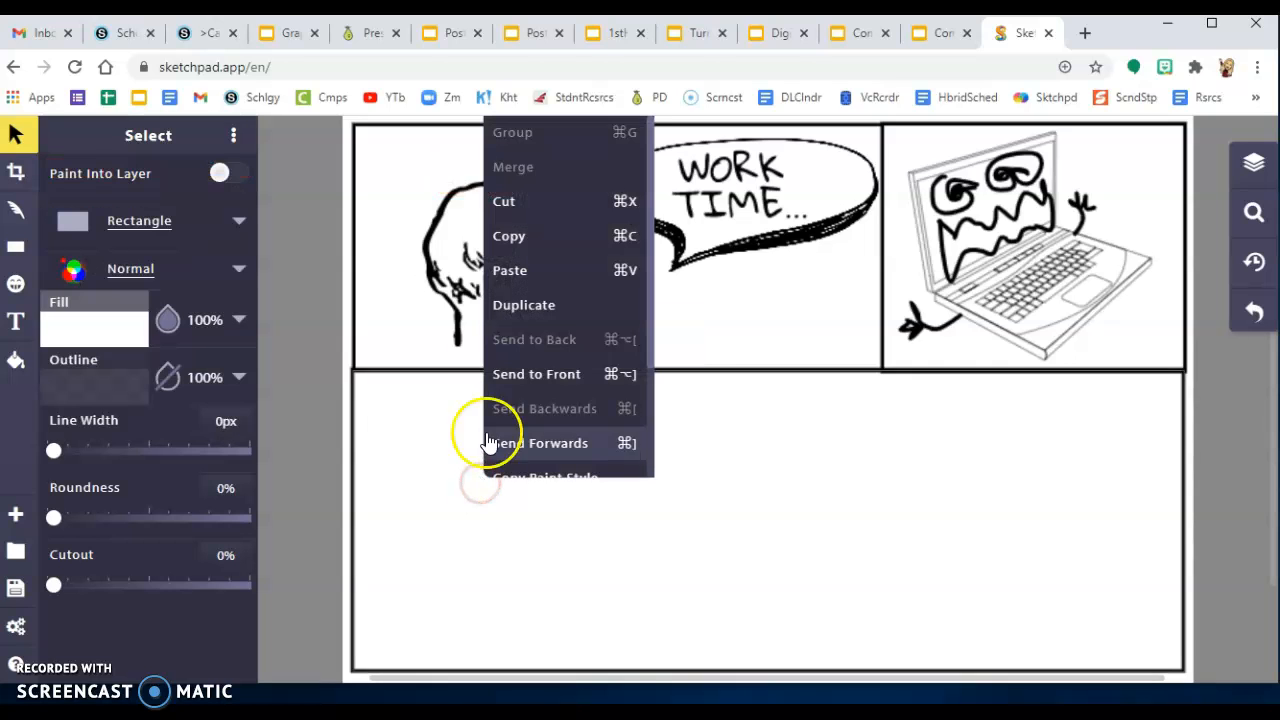
pyautogui.click(509, 270)
pyautogui.moveTo(592, 277)
pyautogui.mouseDown()
pyautogui.moveTo(586, 350)
pyautogui.moveTo(537, 501)
pyautogui.mouseUp()
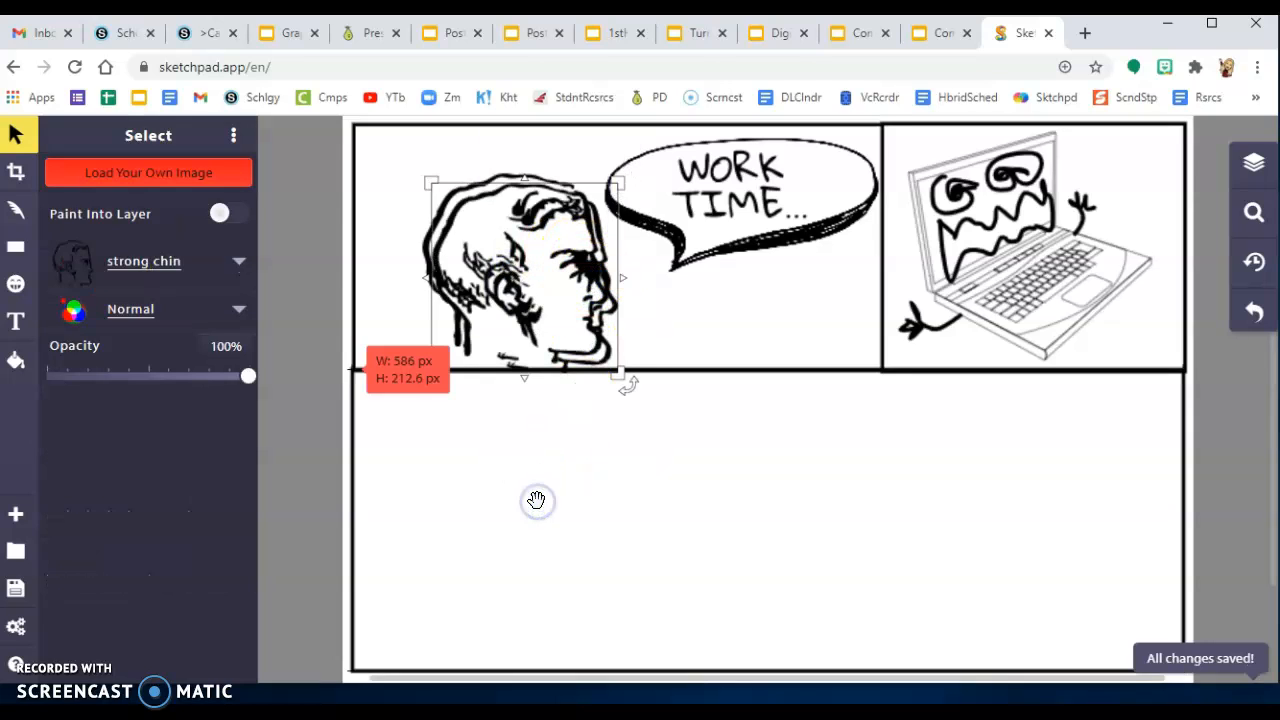
pyautogui.moveTo(551, 351); pyautogui.dragTo(521, 540)
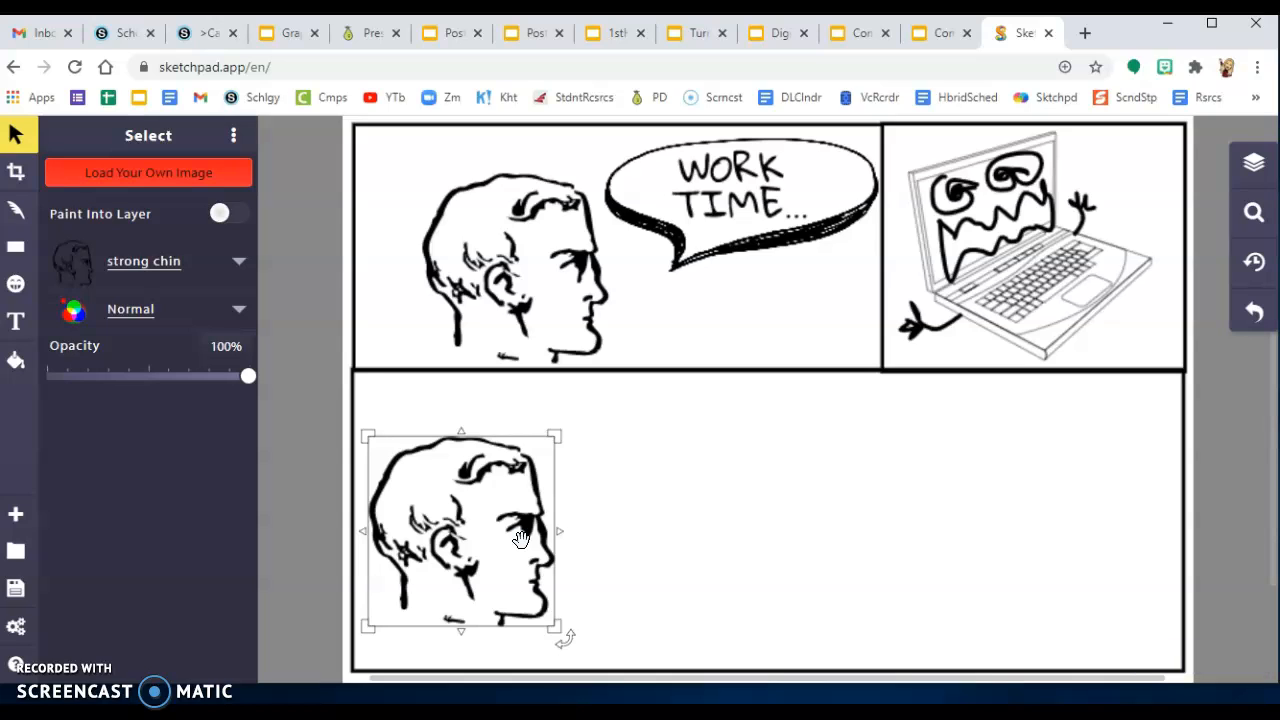
# Paste a second copy of the man's head and place it in the middle of the lower panel.
pyautogui.click(614, 551)
pyautogui.hotkey('ctrl', 'v')
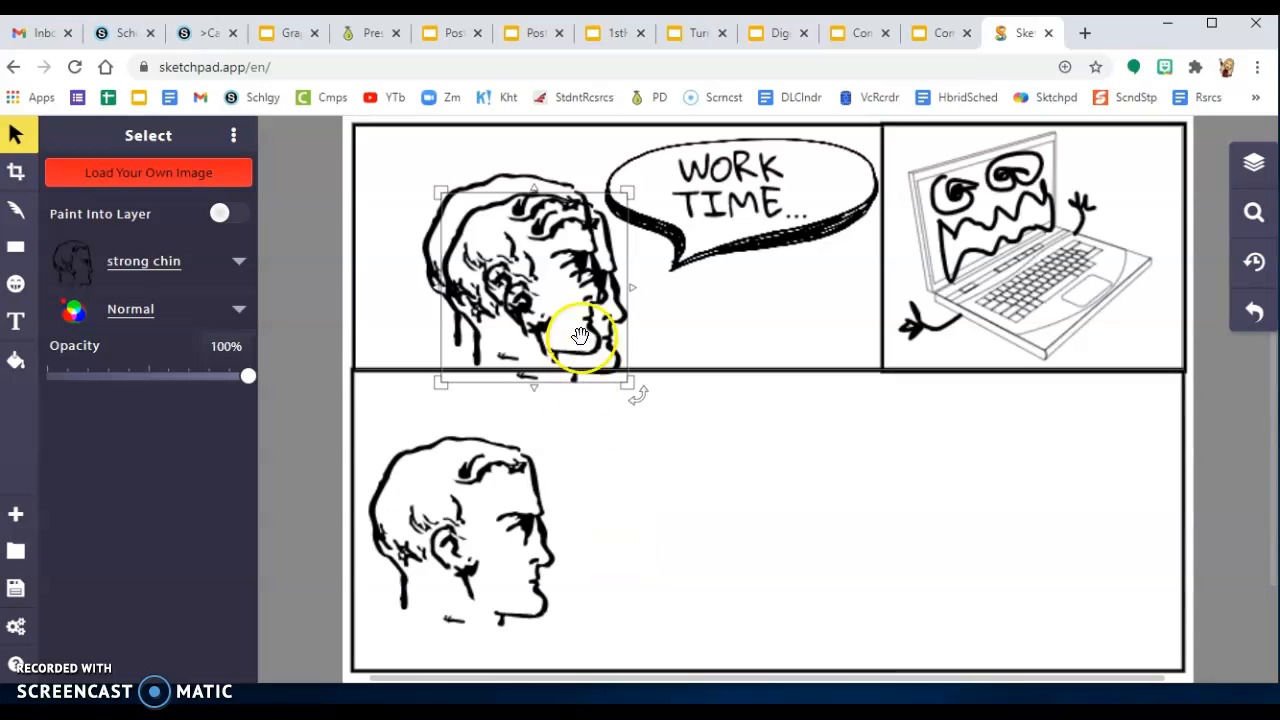
pyautogui.moveTo(590, 287); pyautogui.dragTo(784, 478)
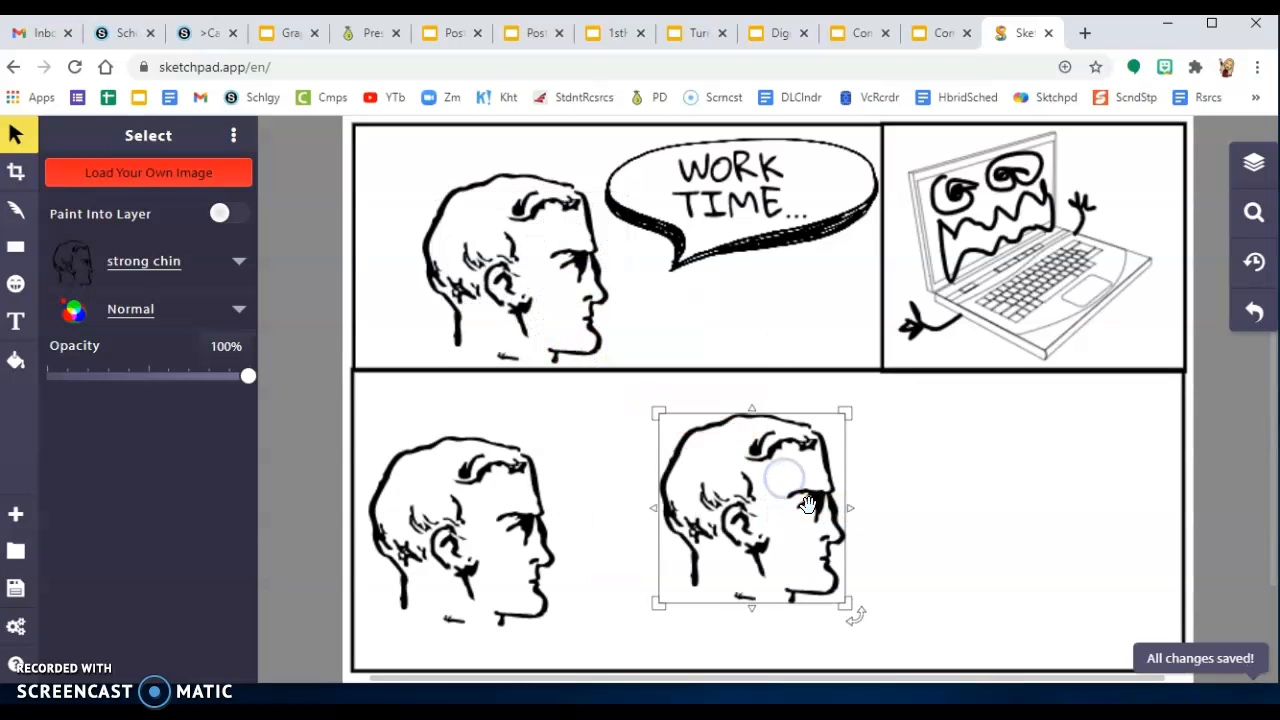
# Delete the middle copy of the man's head and enlarge the remaining one to nearly fill the lower panel's height.
pyautogui.press('Delete')
pyautogui.click(486, 523)
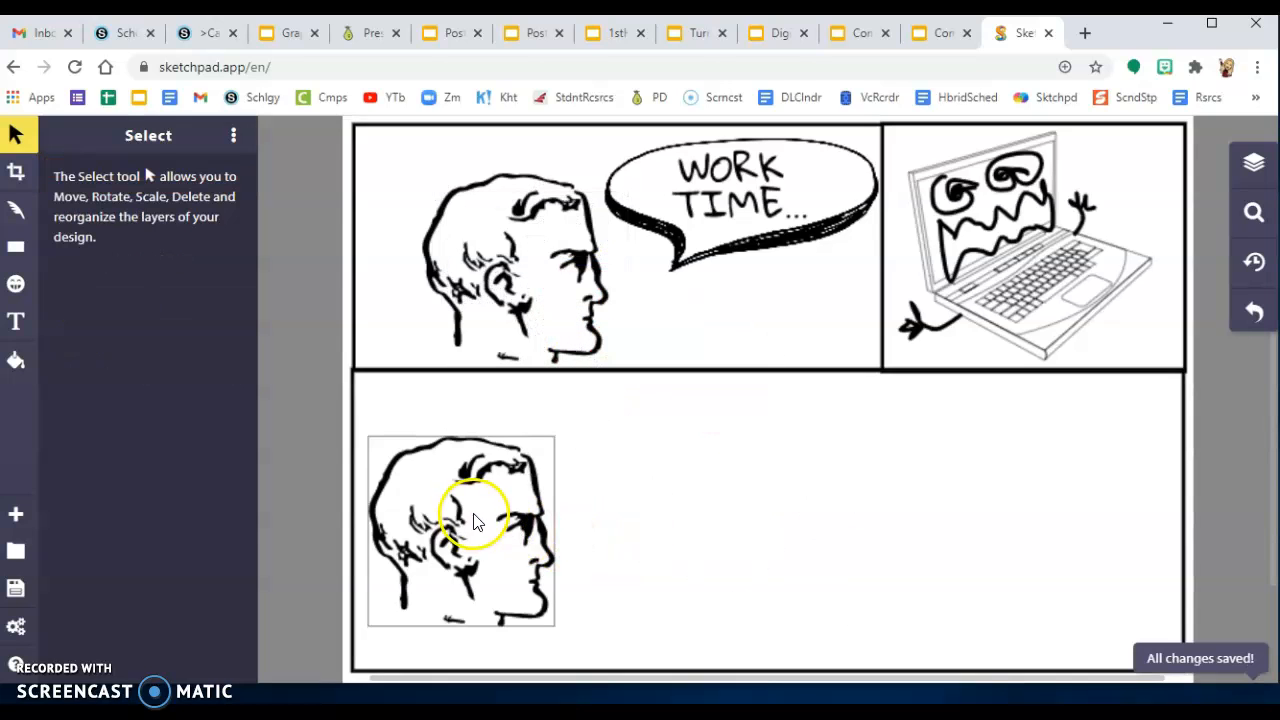
pyautogui.click(525, 522)
pyautogui.moveTo(553, 628); pyautogui.dragTo(617, 676)
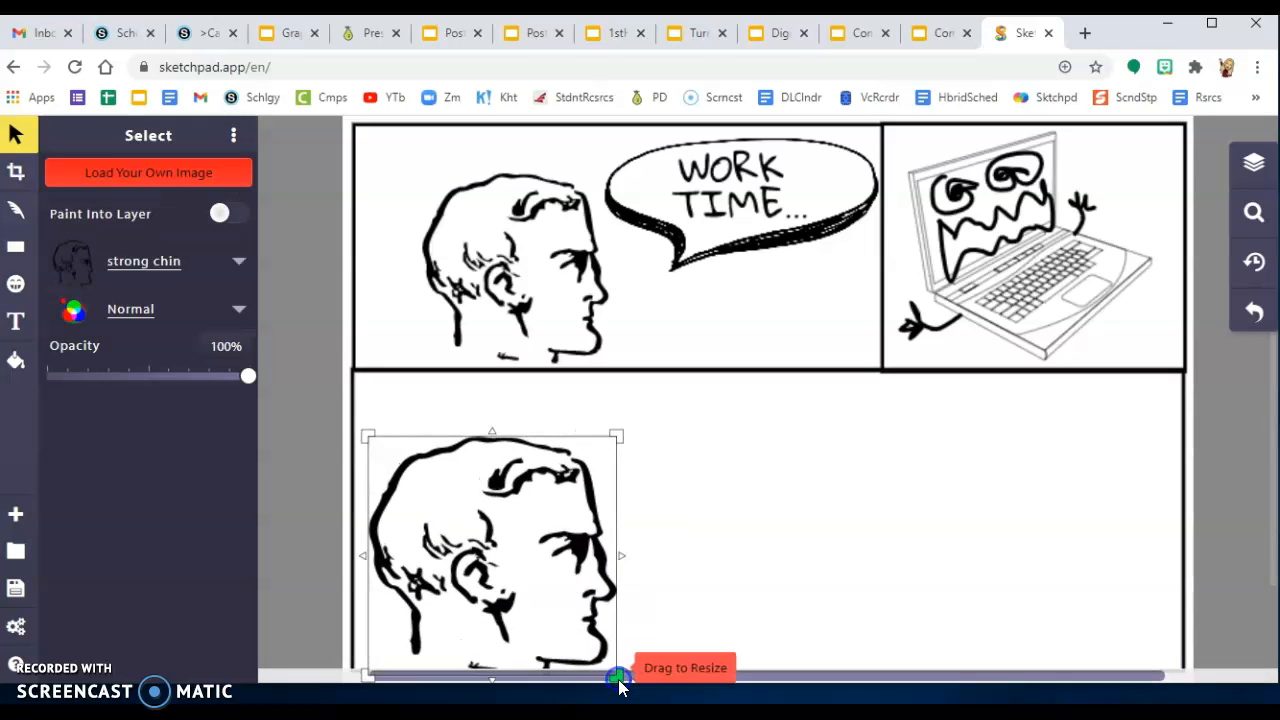
pyautogui.moveTo(583, 495); pyautogui.dragTo(586, 523)
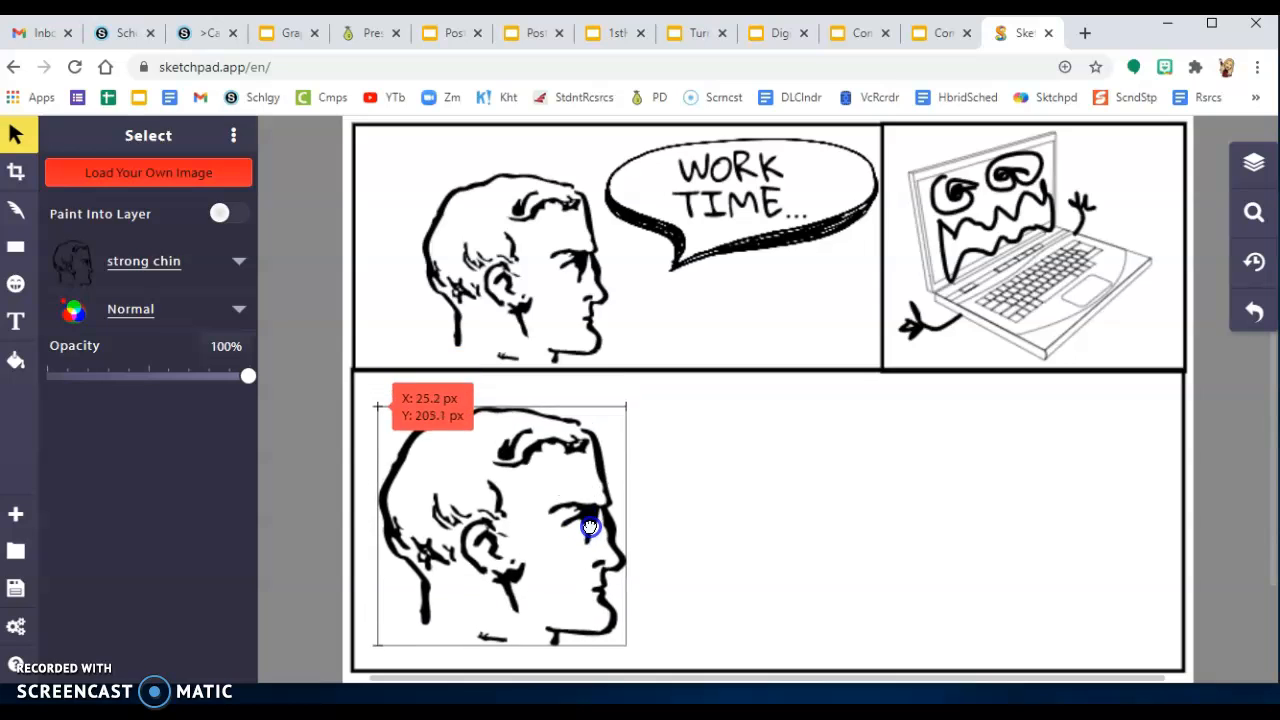
pyautogui.moveTo(625, 650); pyautogui.dragTo(632, 664)
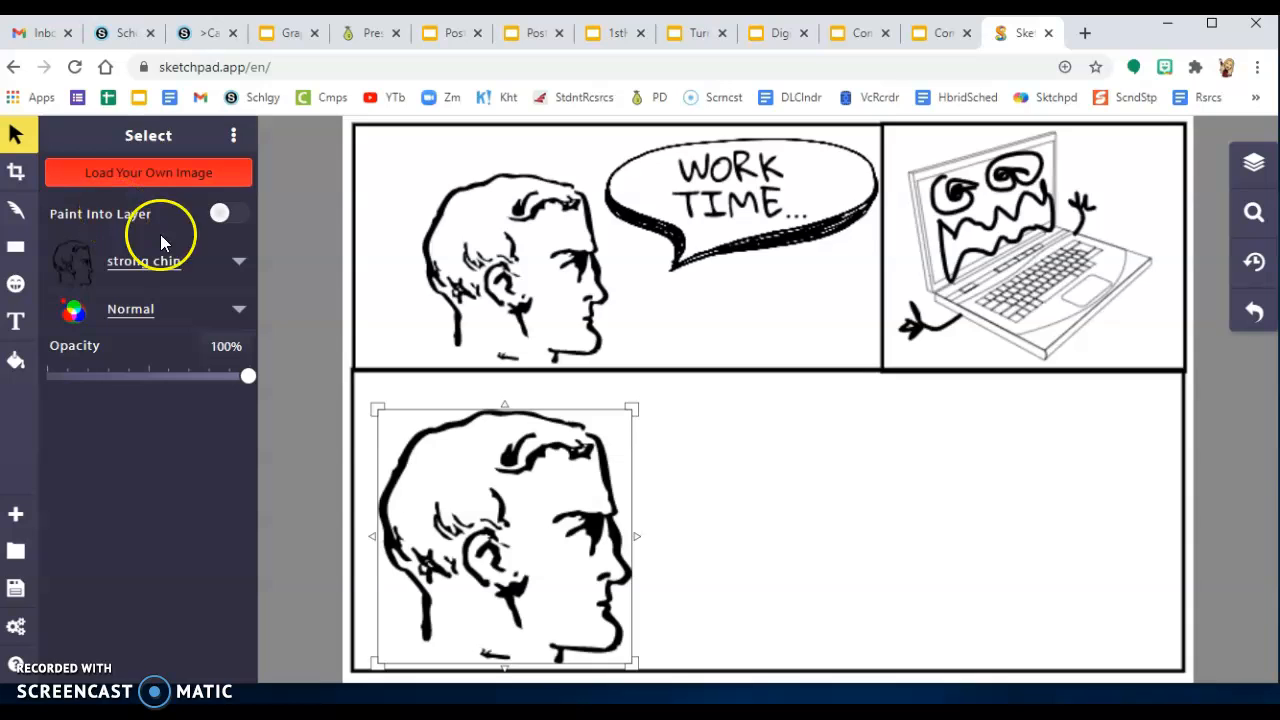
# Draw a round eye on the lower man's face using the Pencil with white fill, black outline and 6.82 px line width.
pyautogui.click(15, 209)
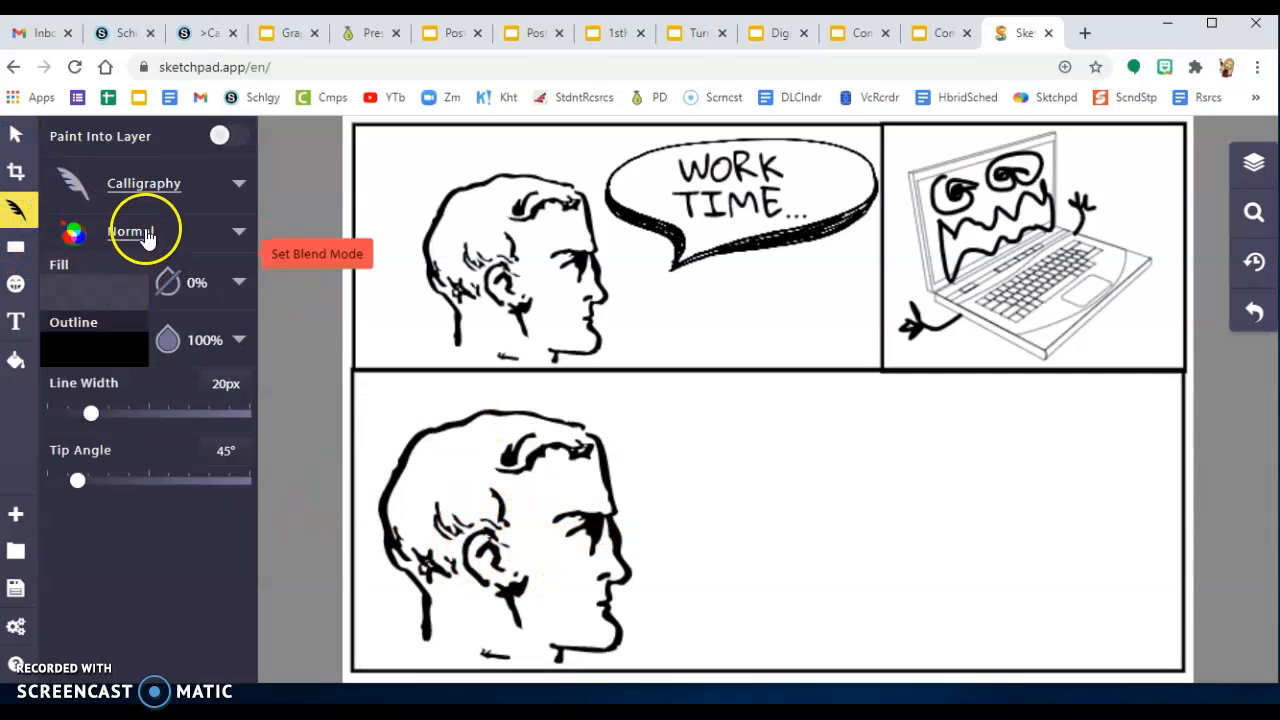
pyautogui.click(238, 185)
pyautogui.click(312, 235)
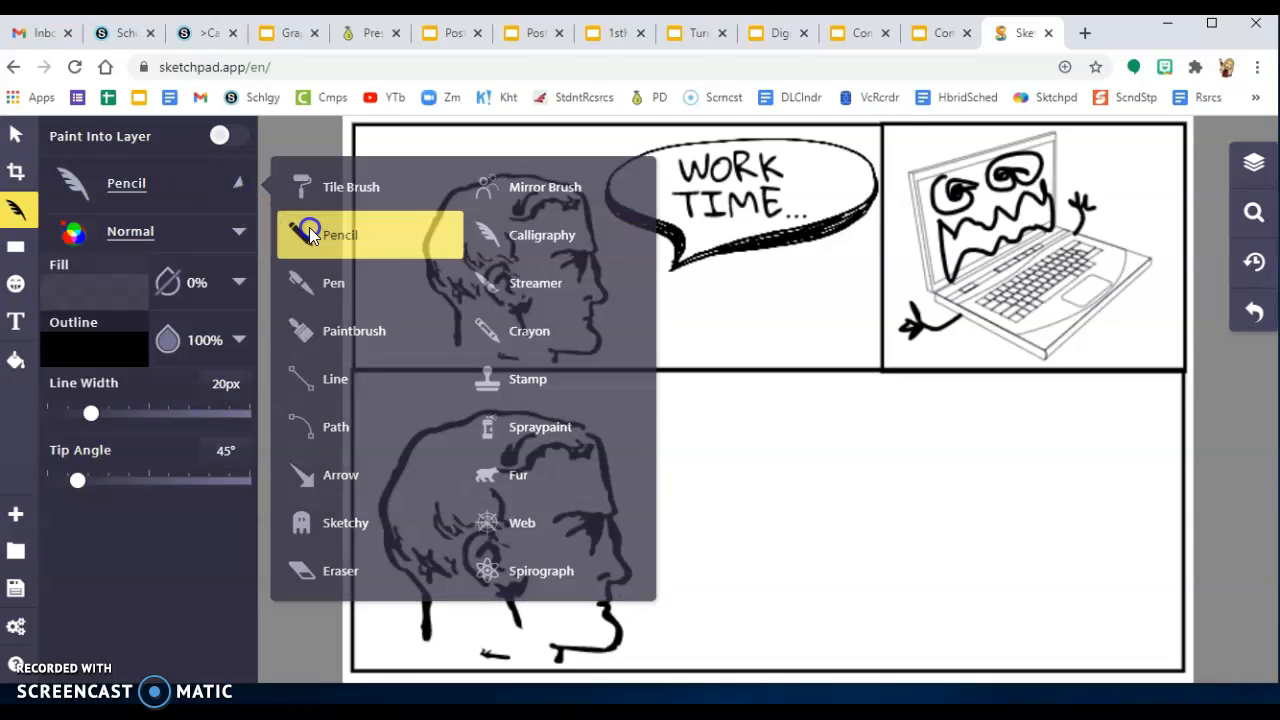
pyautogui.click(98, 298)
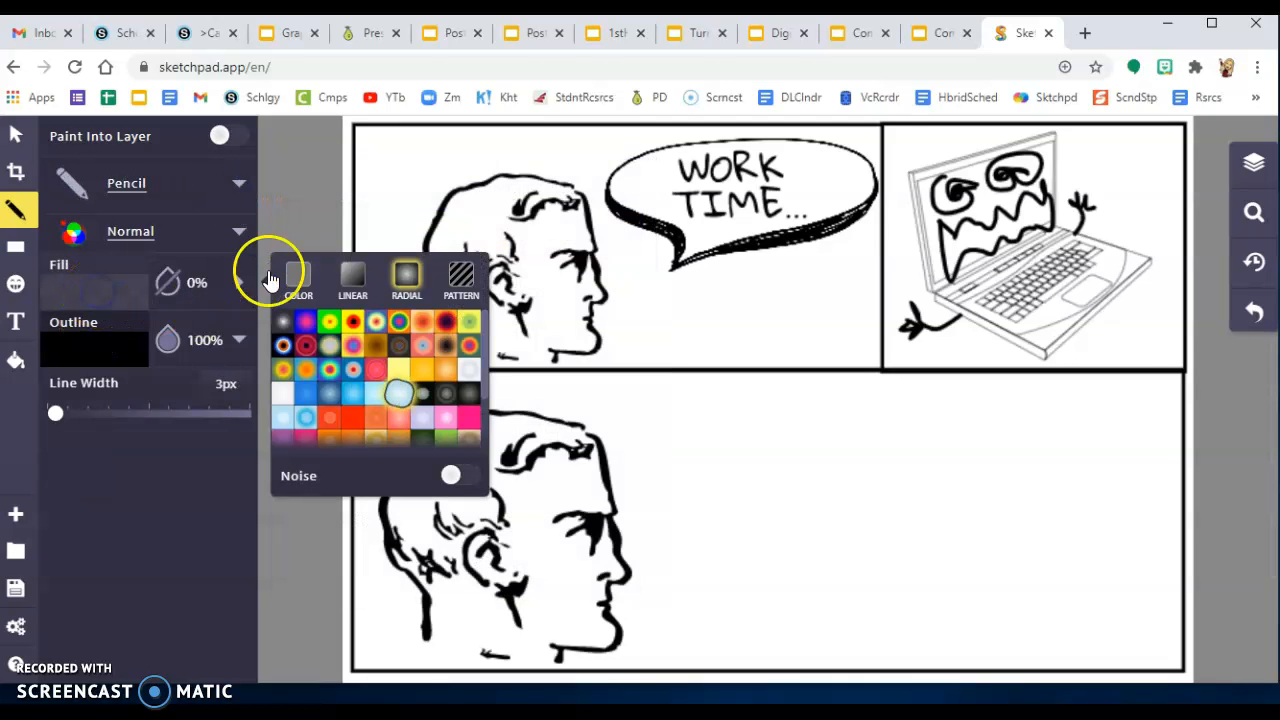
pyautogui.click(293, 290)
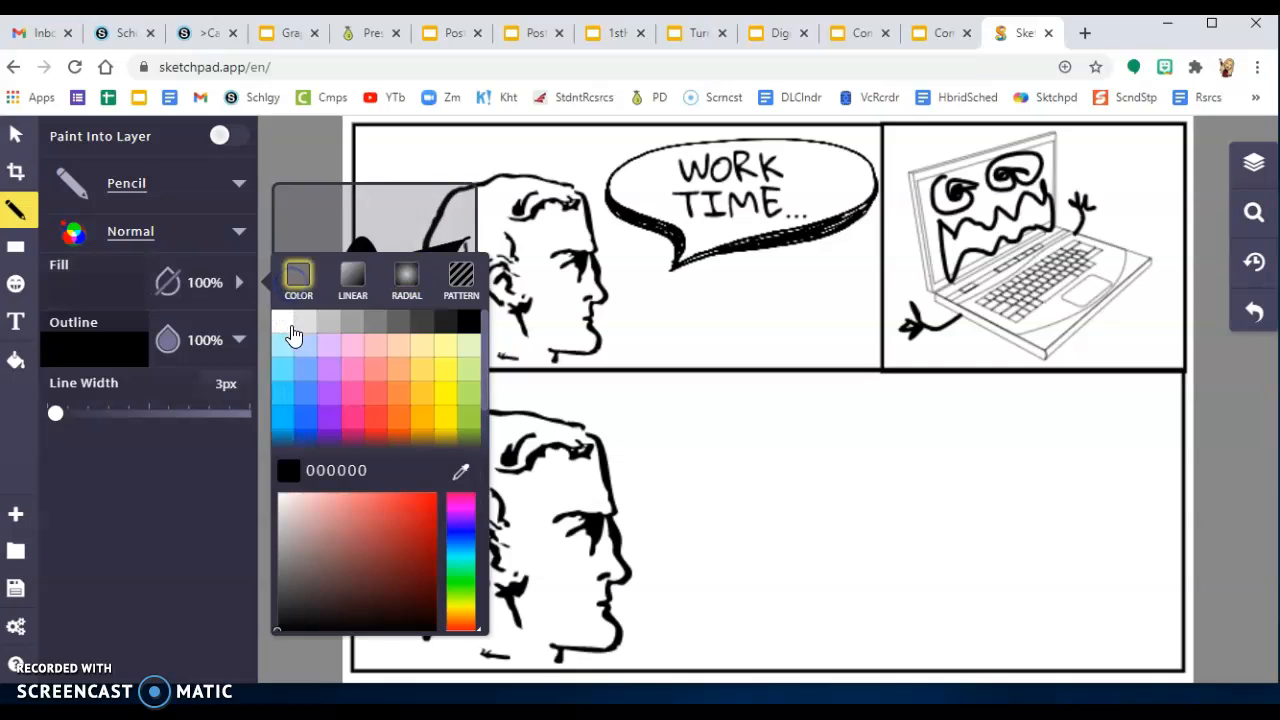
pyautogui.click(284, 322)
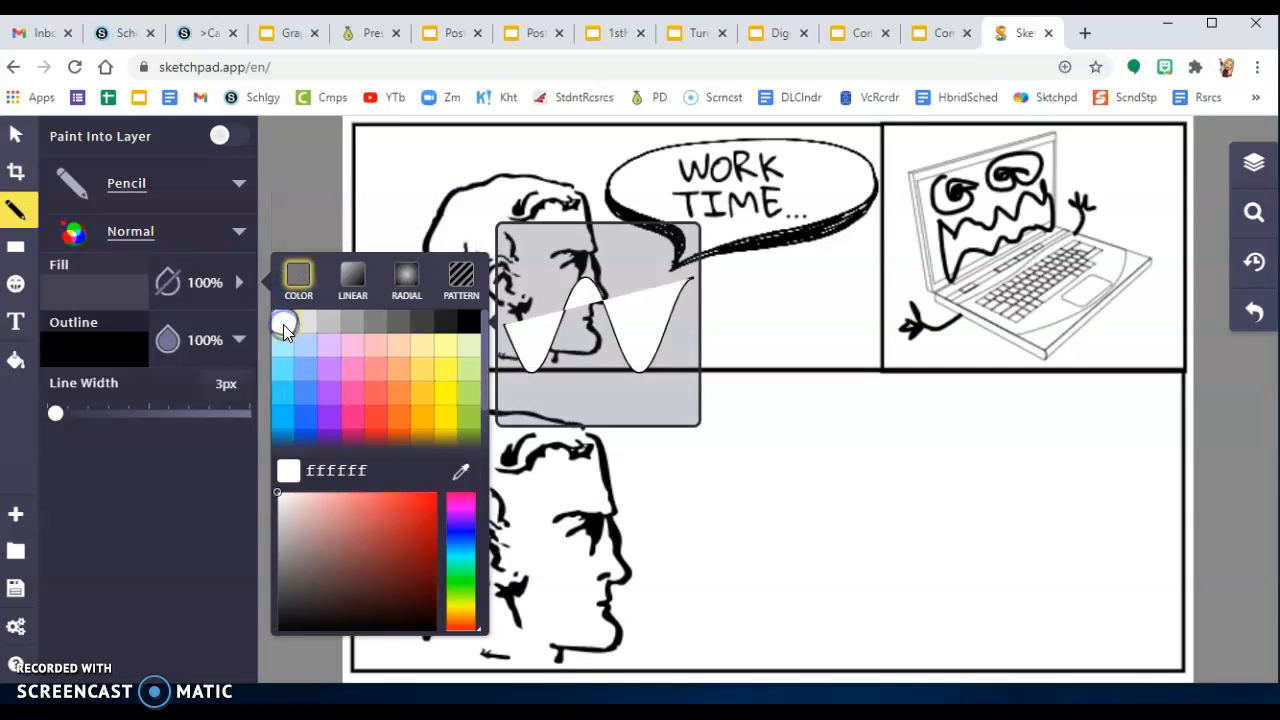
pyautogui.click(166, 289)
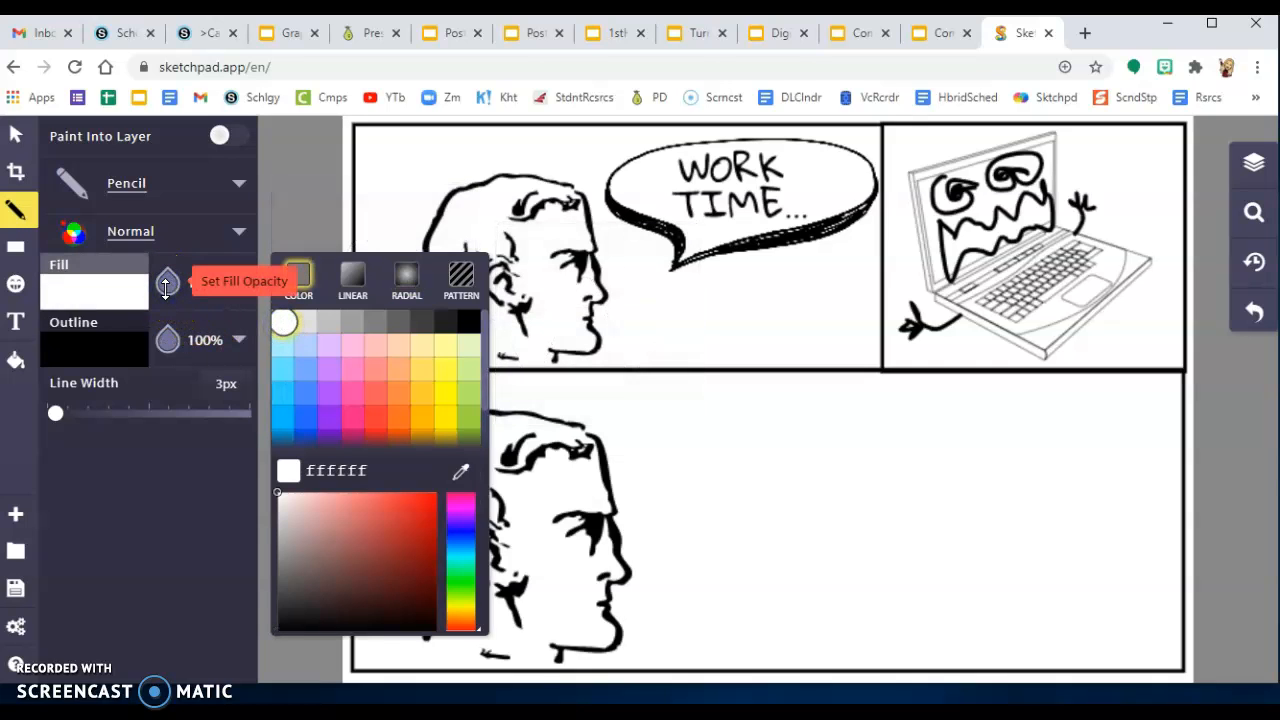
pyautogui.moveTo(57, 414); pyautogui.dragTo(55, 421)
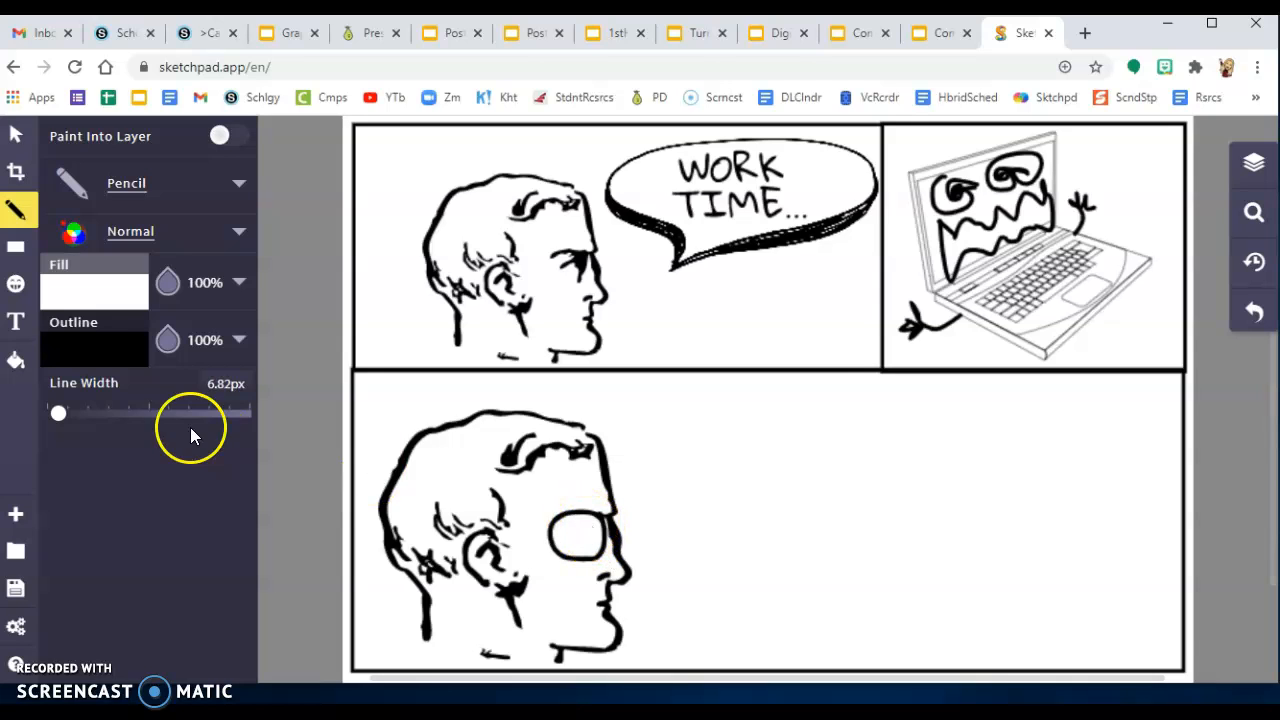
# Draw a black-filled pupil inside the round eye and an eyebrow above it, and turn the fill off.
pyautogui.click(126, 289)
pyautogui.click(462, 328)
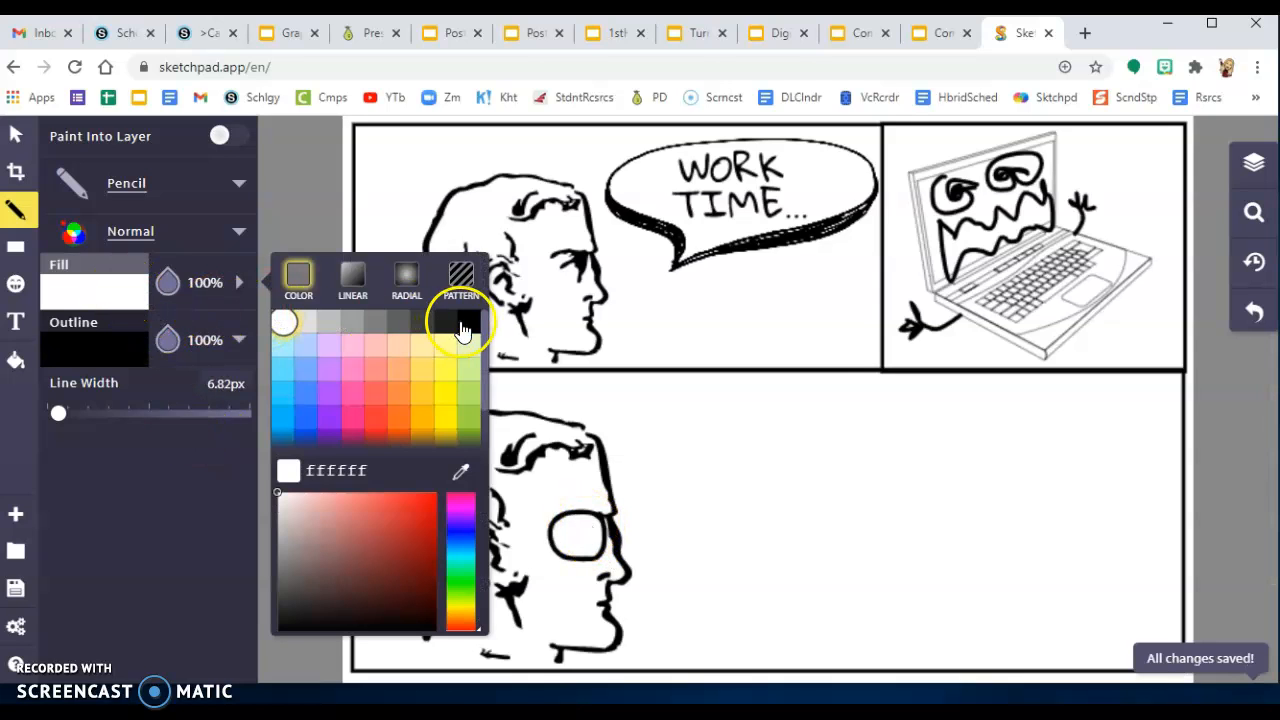
pyautogui.click(589, 530)
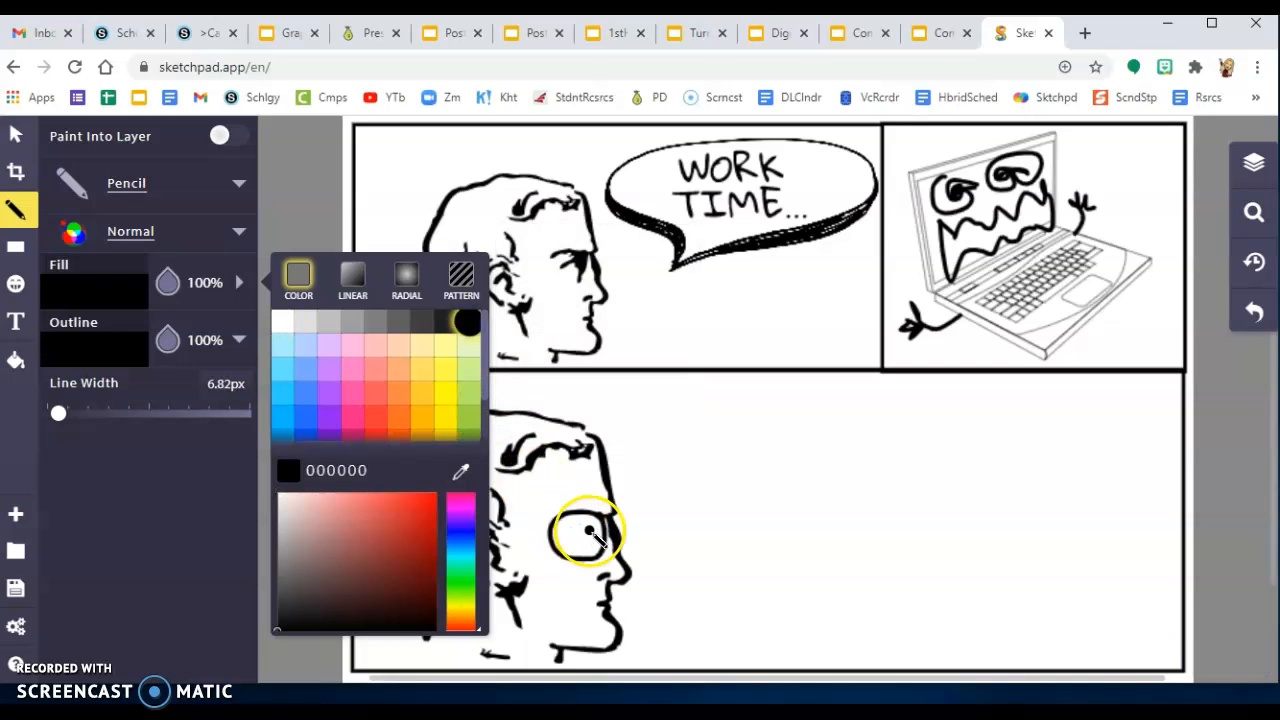
pyautogui.click(594, 536)
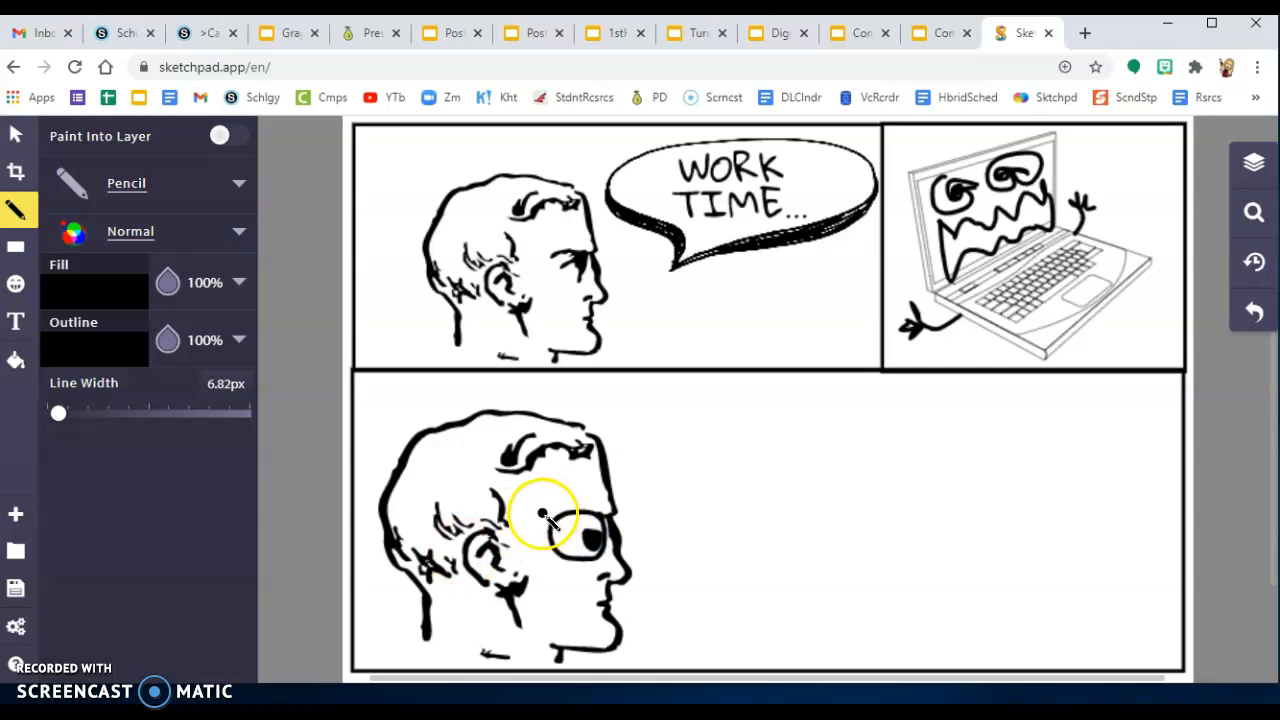
pyautogui.click(168, 281)
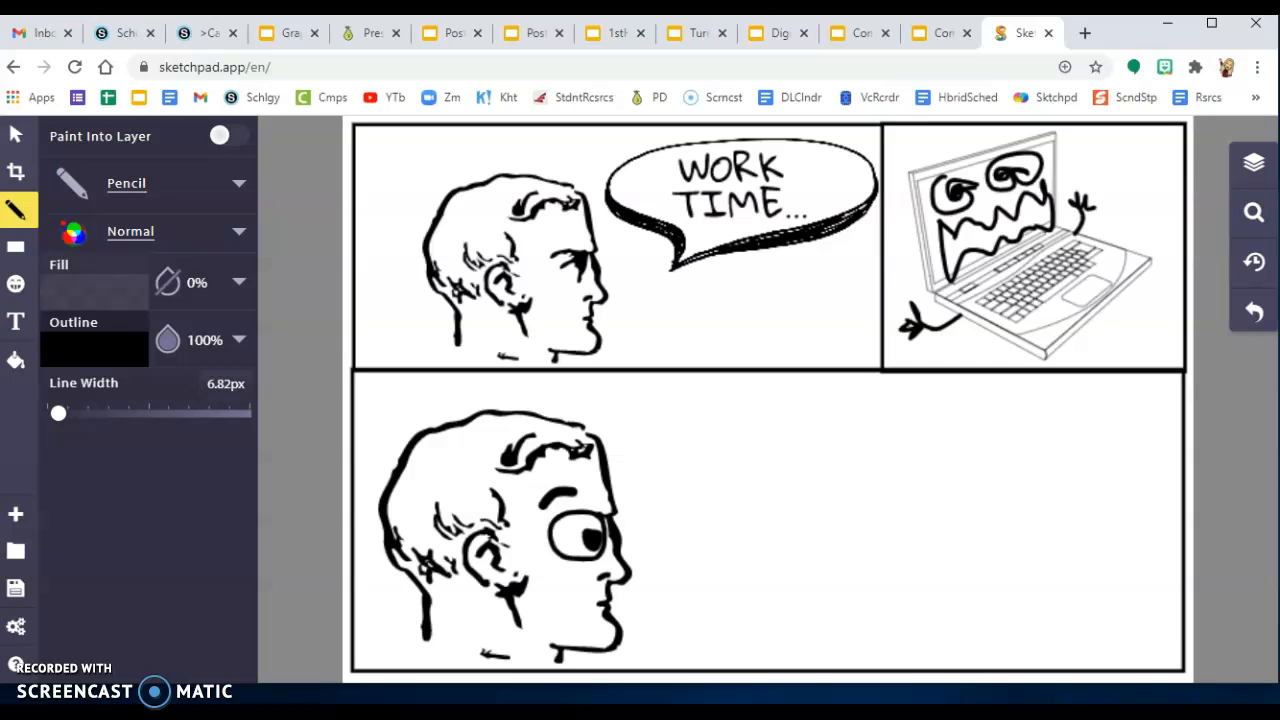
# Draw a sweat drop on the lower man's temple with light blue fill a8efff and a black outline.
pyautogui.click(112, 302)
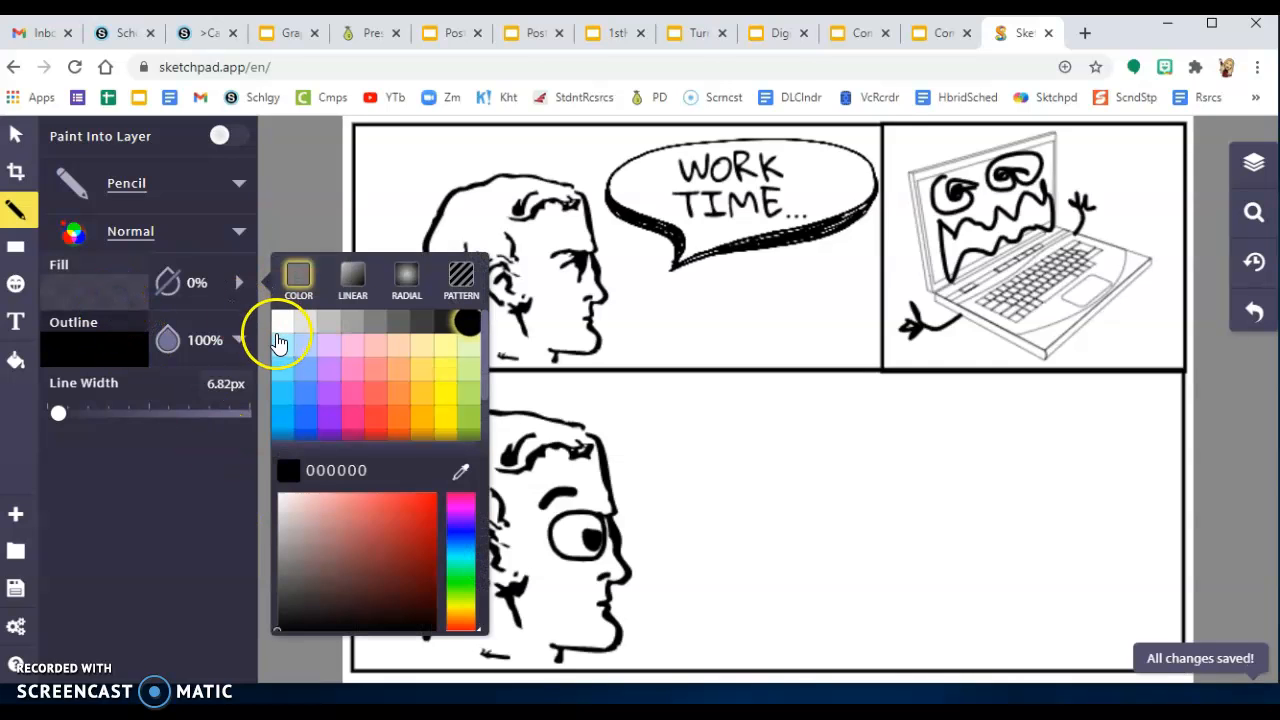
pyautogui.click(281, 345)
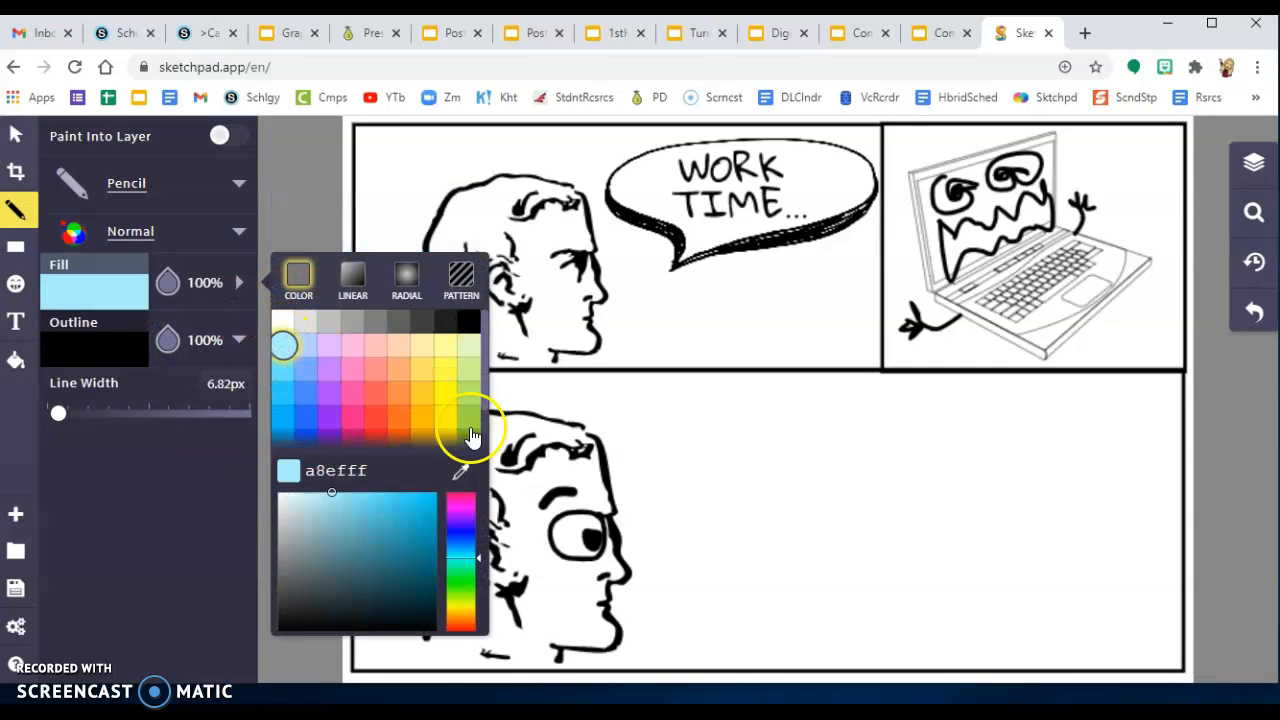
pyautogui.click(513, 477)
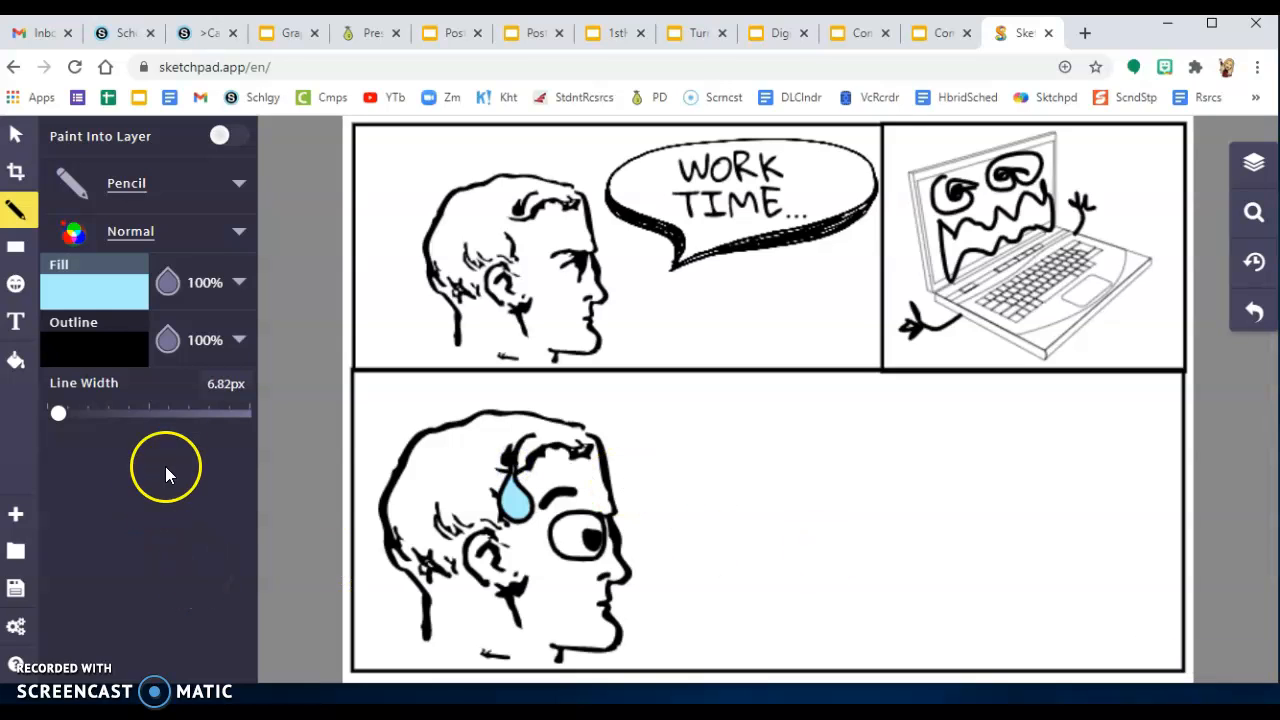
# Search the clipart for "bubble" and insert the hand-drawn speech bubble with a spiky black border.
pyautogui.click(15, 284)
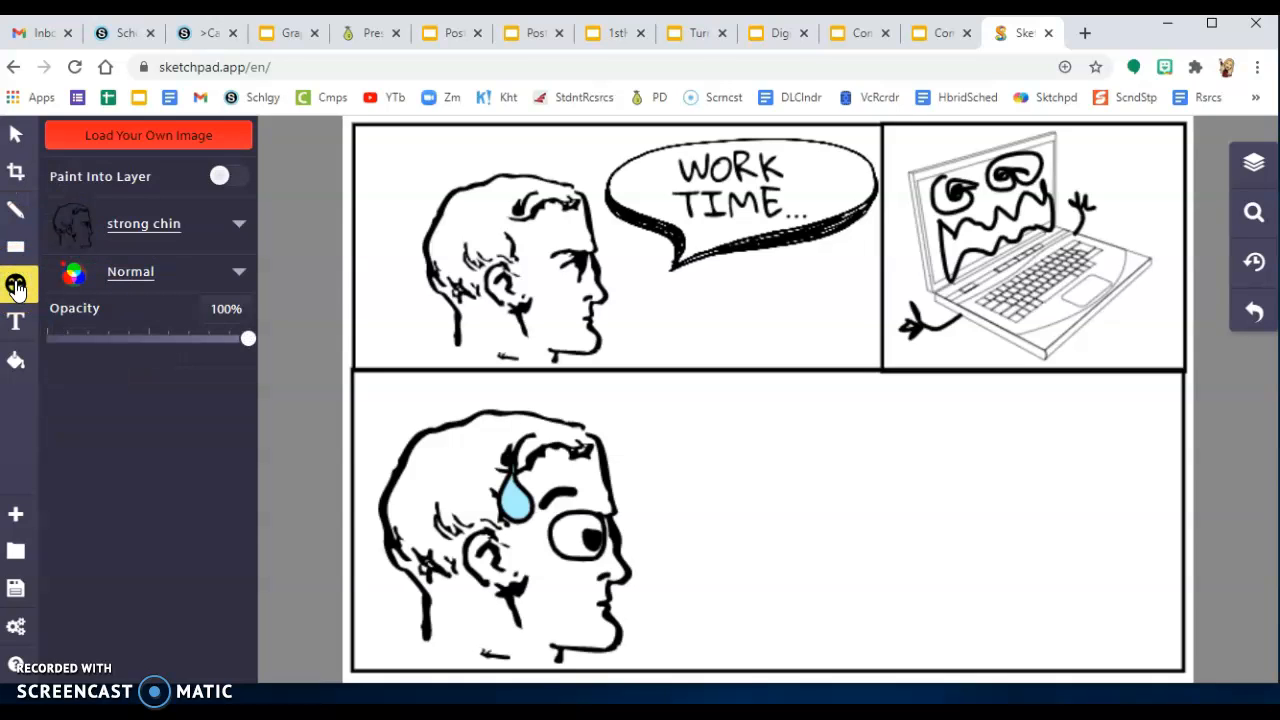
pyautogui.click(150, 230)
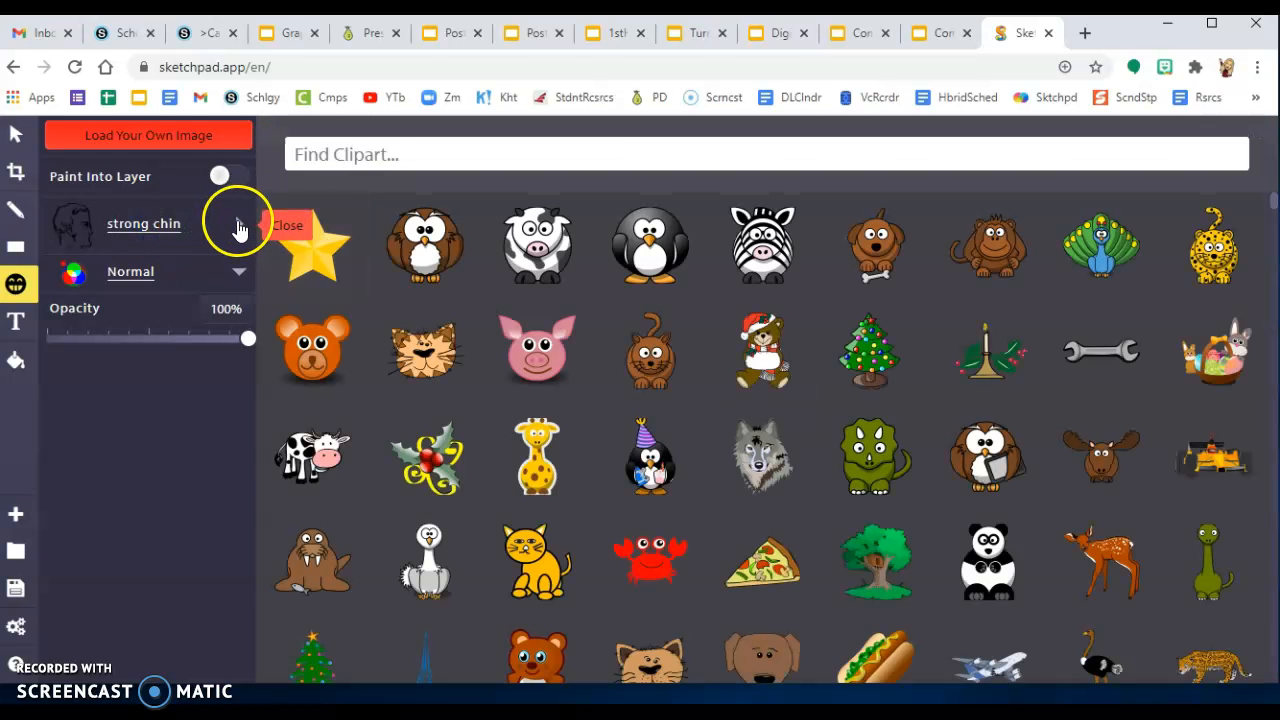
pyautogui.click(374, 156)
pyautogui.write('bubble')
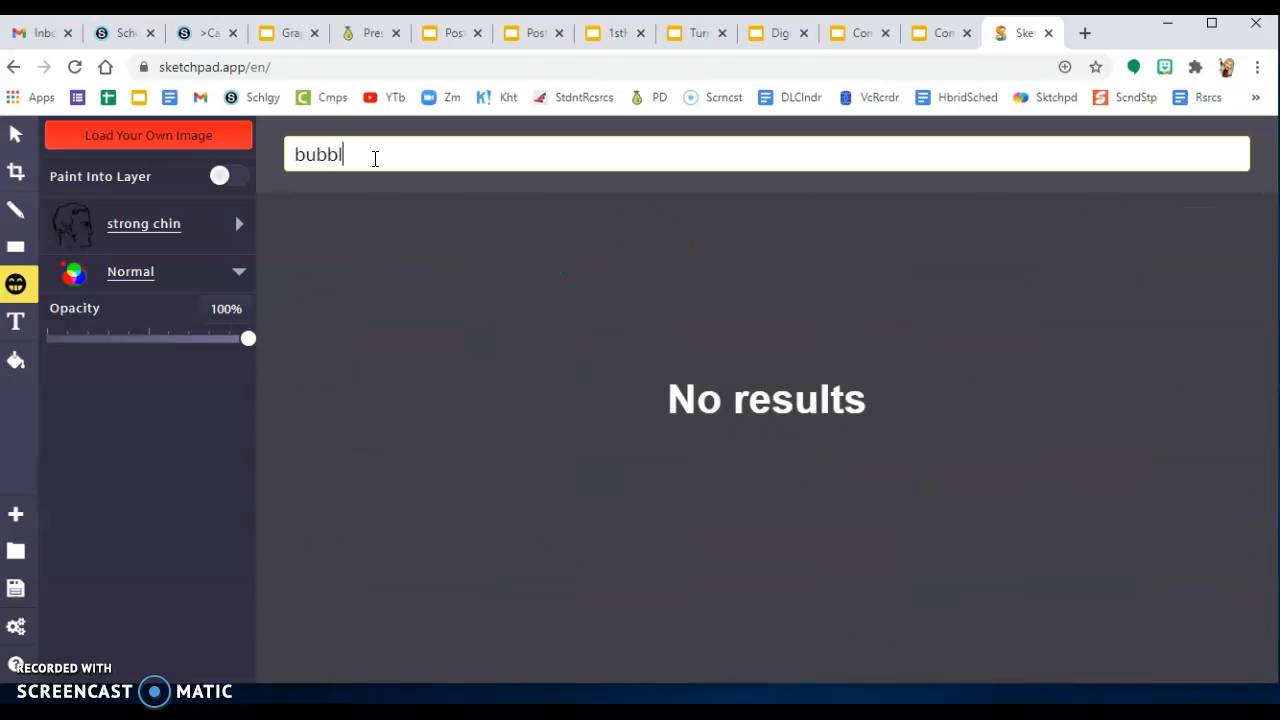
pyautogui.moveTo(450, 265)
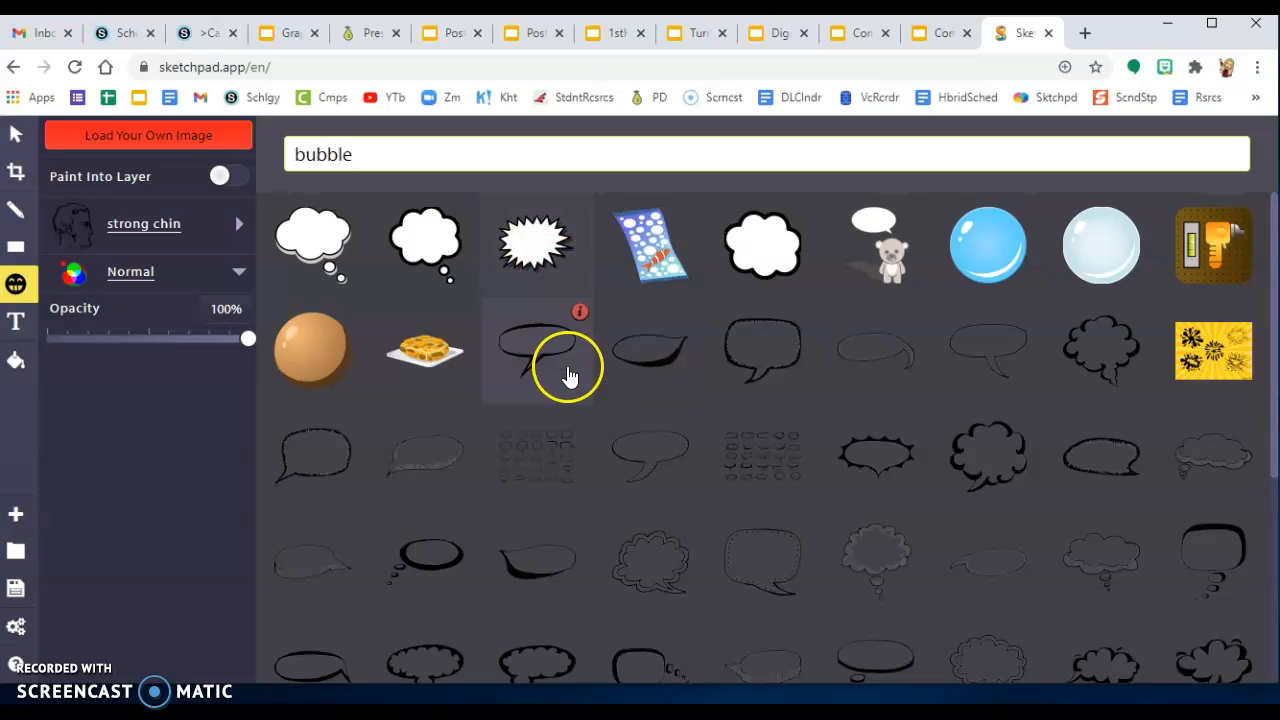
pyautogui.scroll(-2, 790, 538)
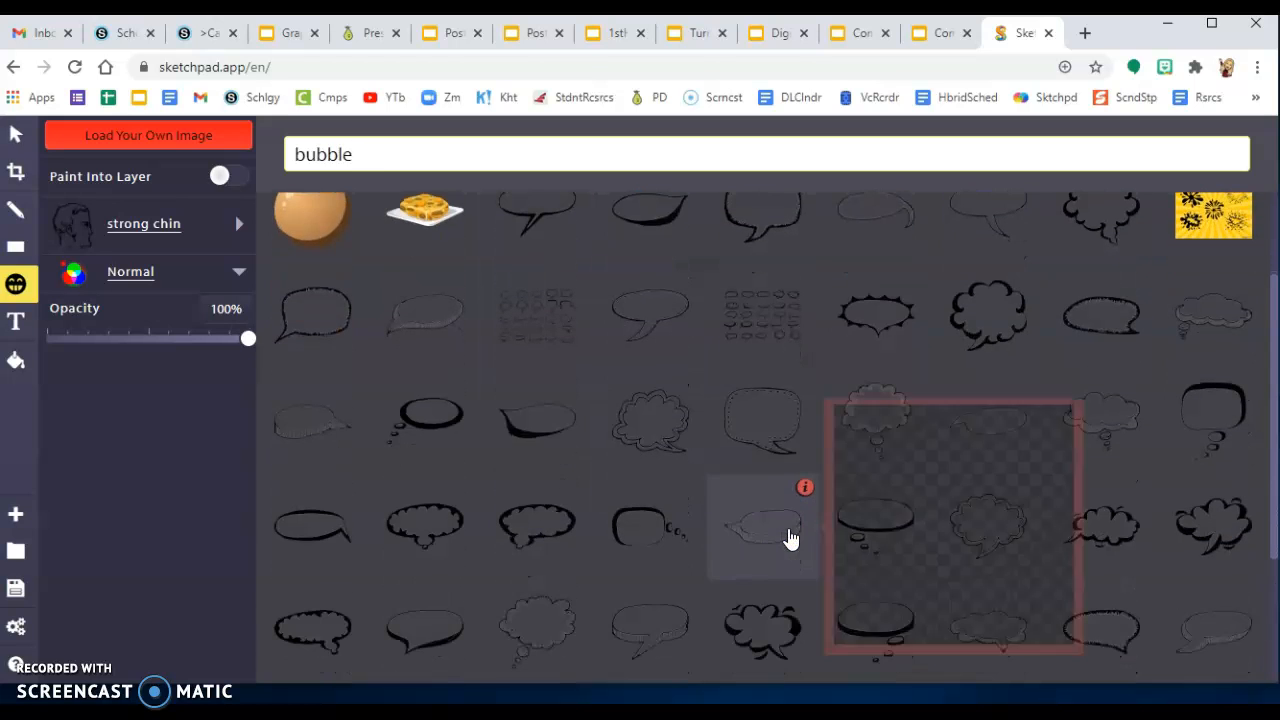
pyautogui.scroll(-3, 817, 535)
pyautogui.moveTo(817, 535)
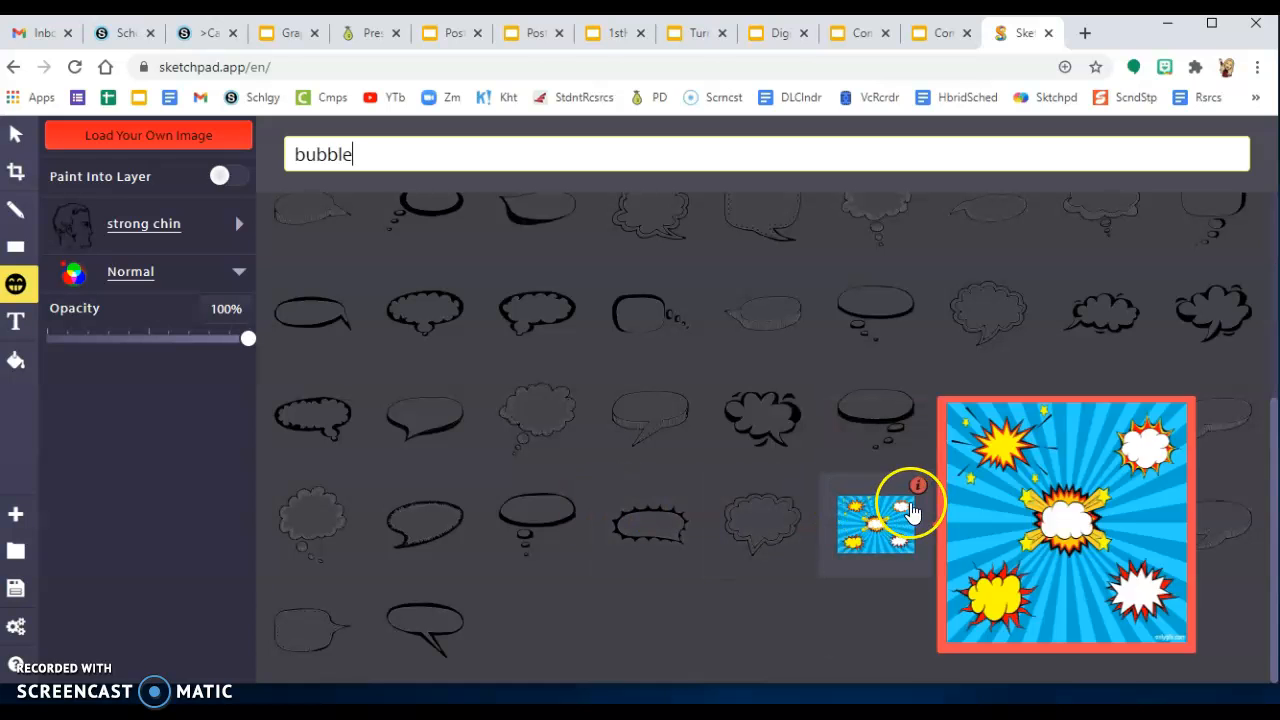
pyautogui.moveTo(1088, 528)
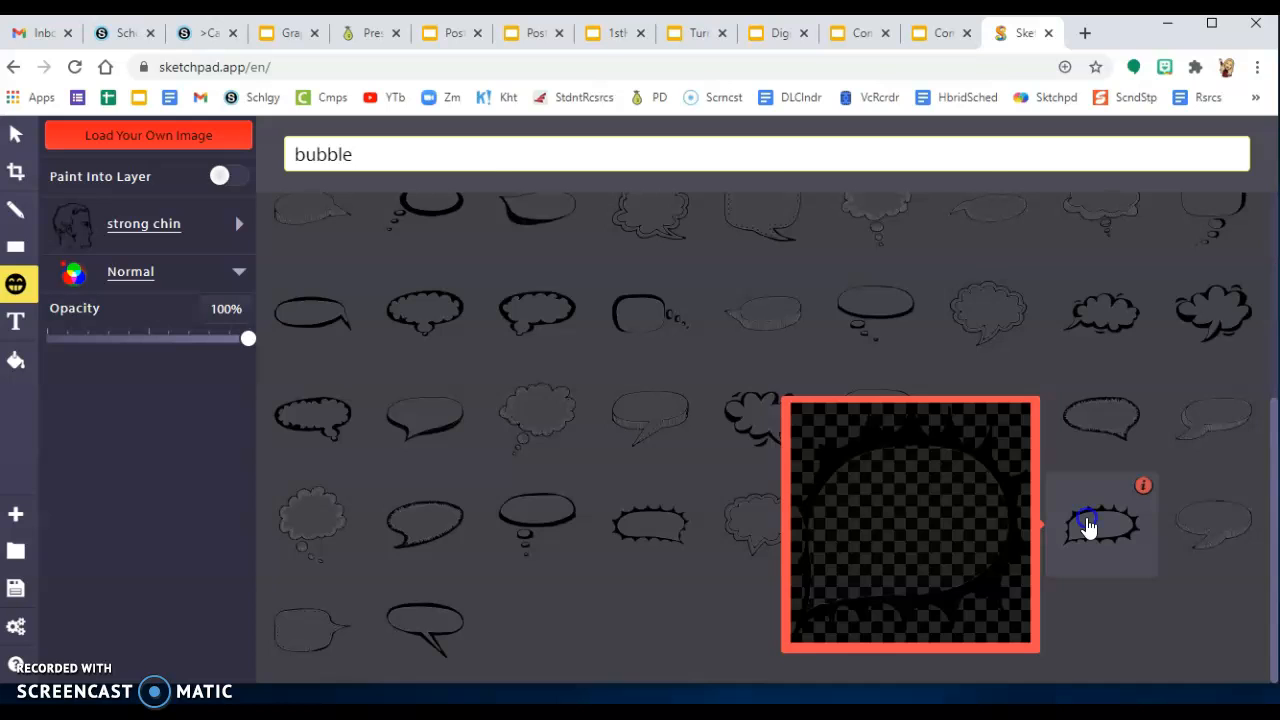
pyautogui.click(1088, 528)
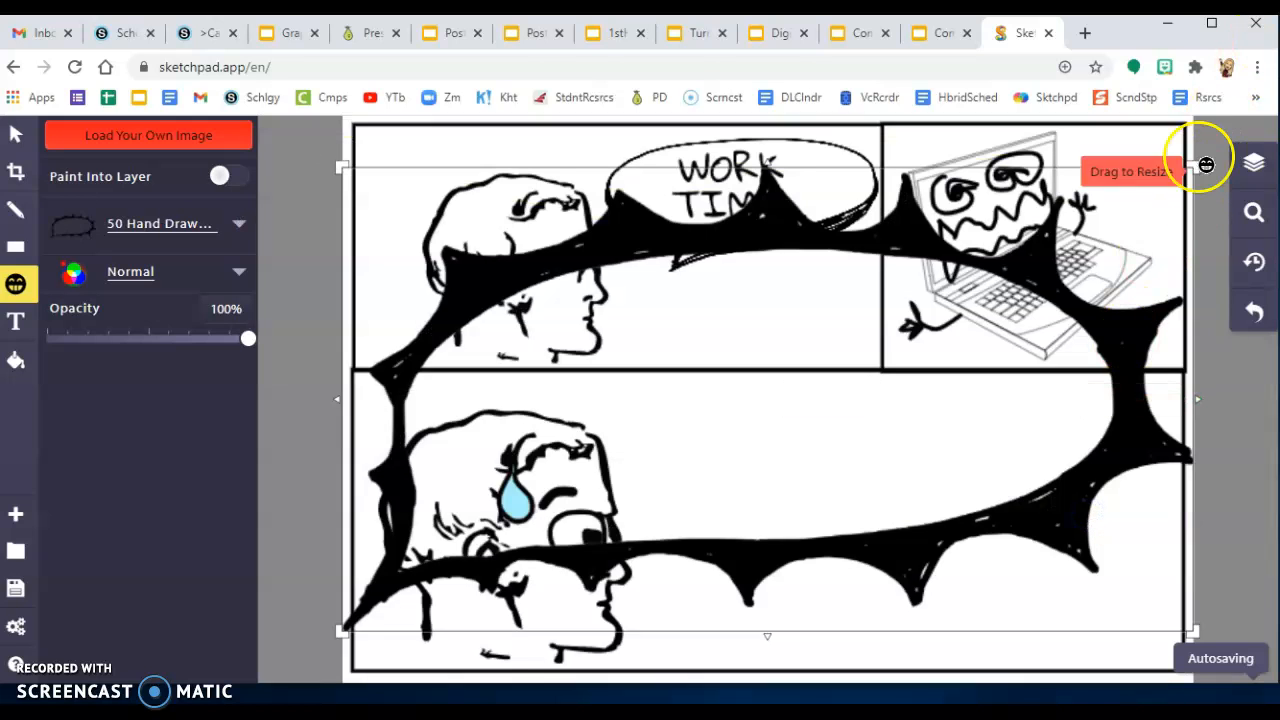
# Shrink the spiky speech bubble, tilt it to about 8° and place it with its tail beside the lower man's face.
pyautogui.moveTo(1192, 165); pyautogui.dragTo(447, 435)
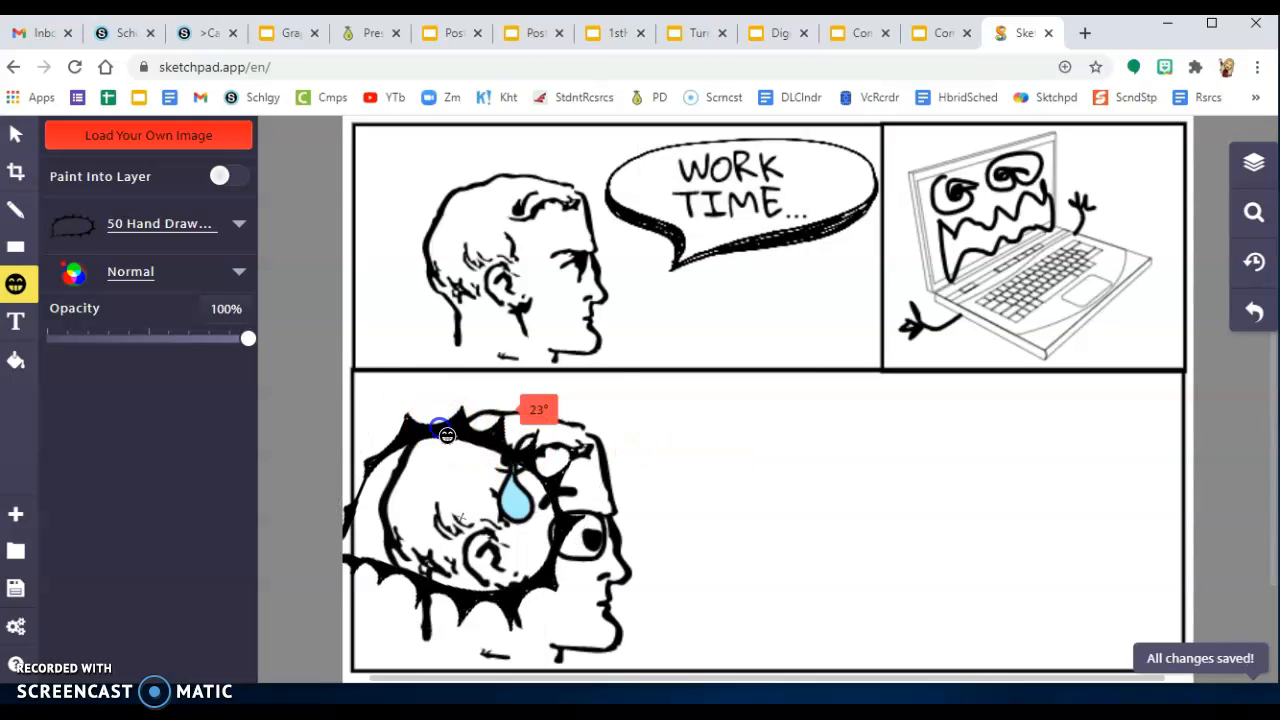
pyautogui.click(15, 135)
pyautogui.moveTo(457, 423); pyautogui.dragTo(789, 416)
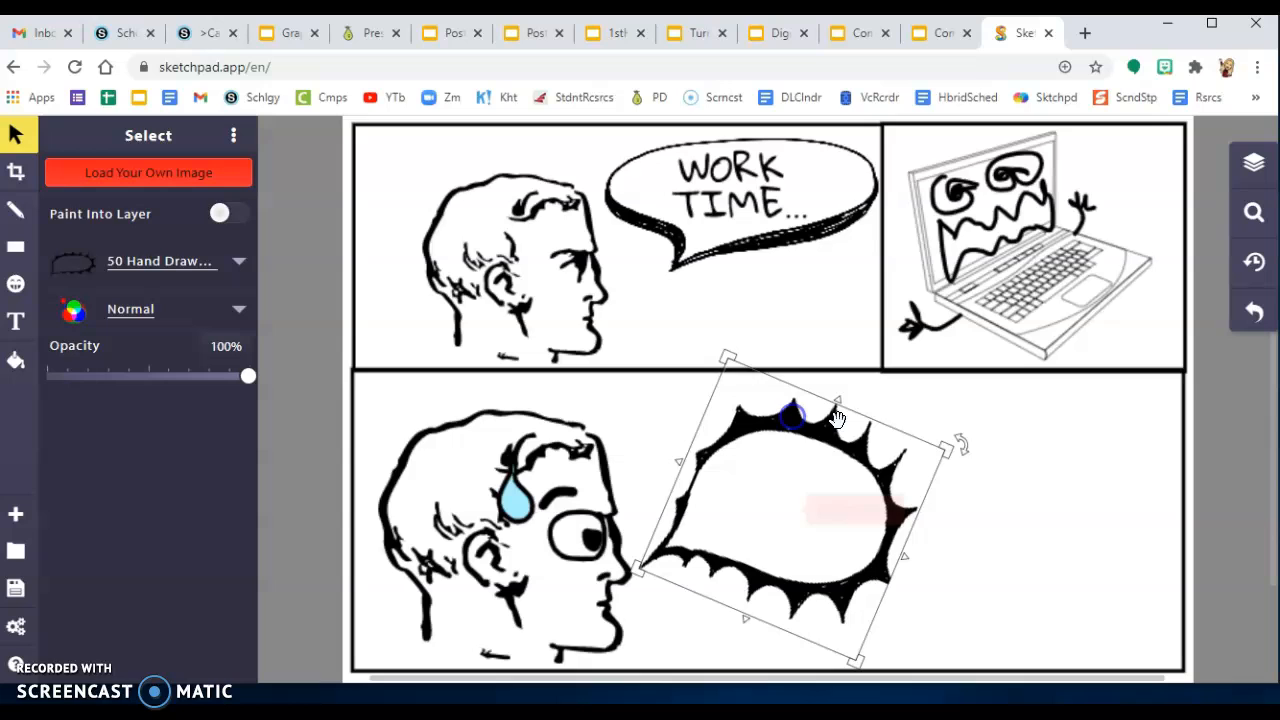
pyautogui.moveTo(962, 437); pyautogui.dragTo(917, 414)
pyautogui.click(950, 432)
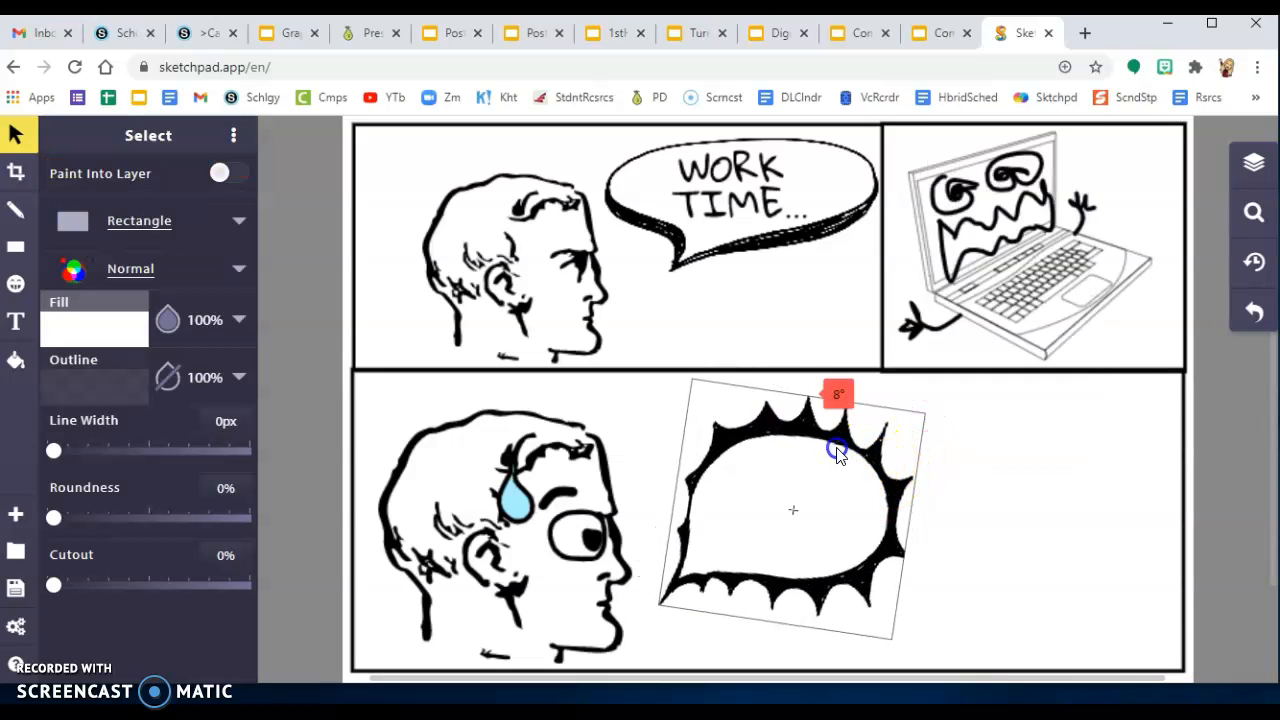
pyautogui.moveTo(776, 435); pyautogui.dragTo(748, 409)
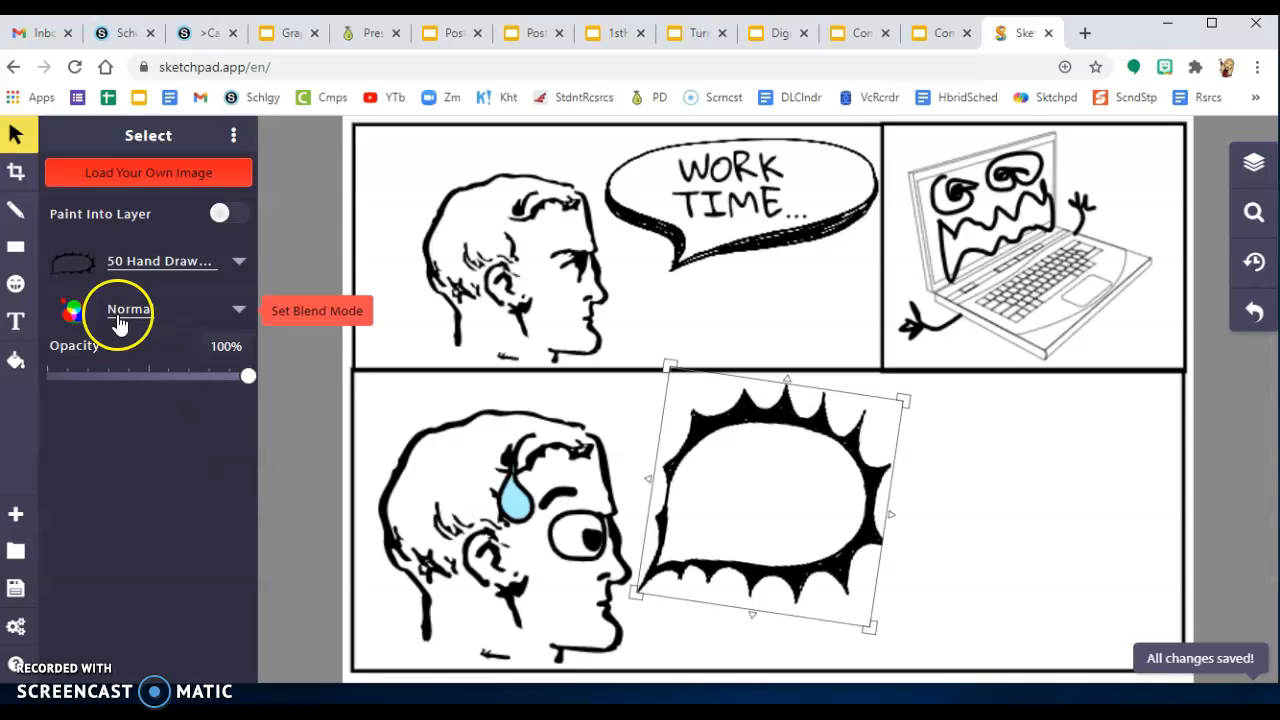
# Add the text "BED TIME!" over the spiky bubble in the Gloria Hallelujah font used by the WORK TIME text.
pyautogui.click(12, 317)
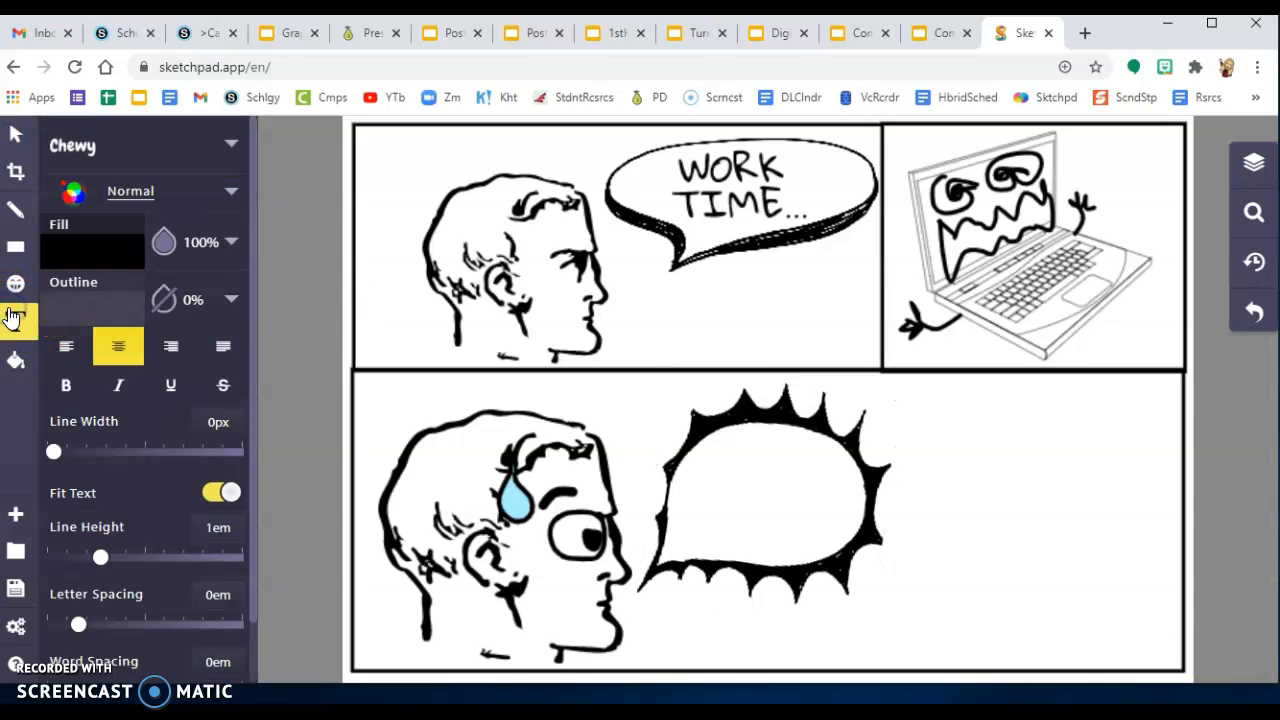
pyautogui.click(22, 135)
pyautogui.click(733, 172)
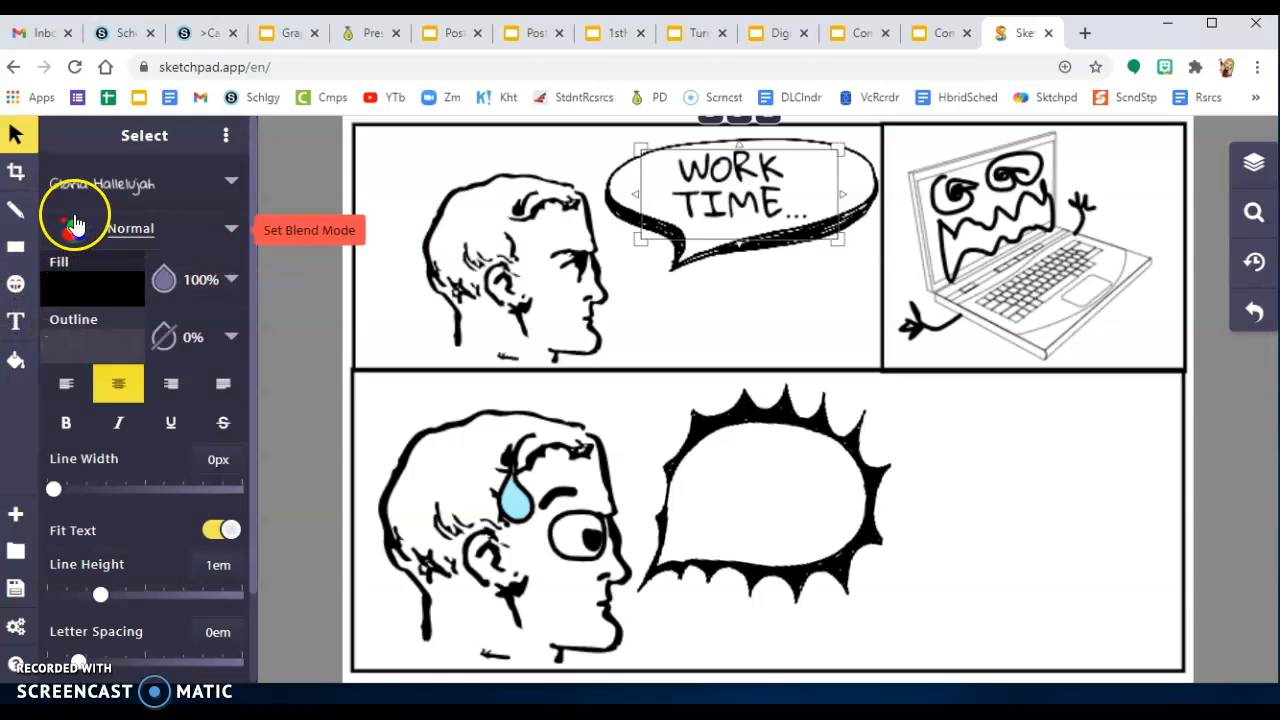
pyautogui.click(15, 321)
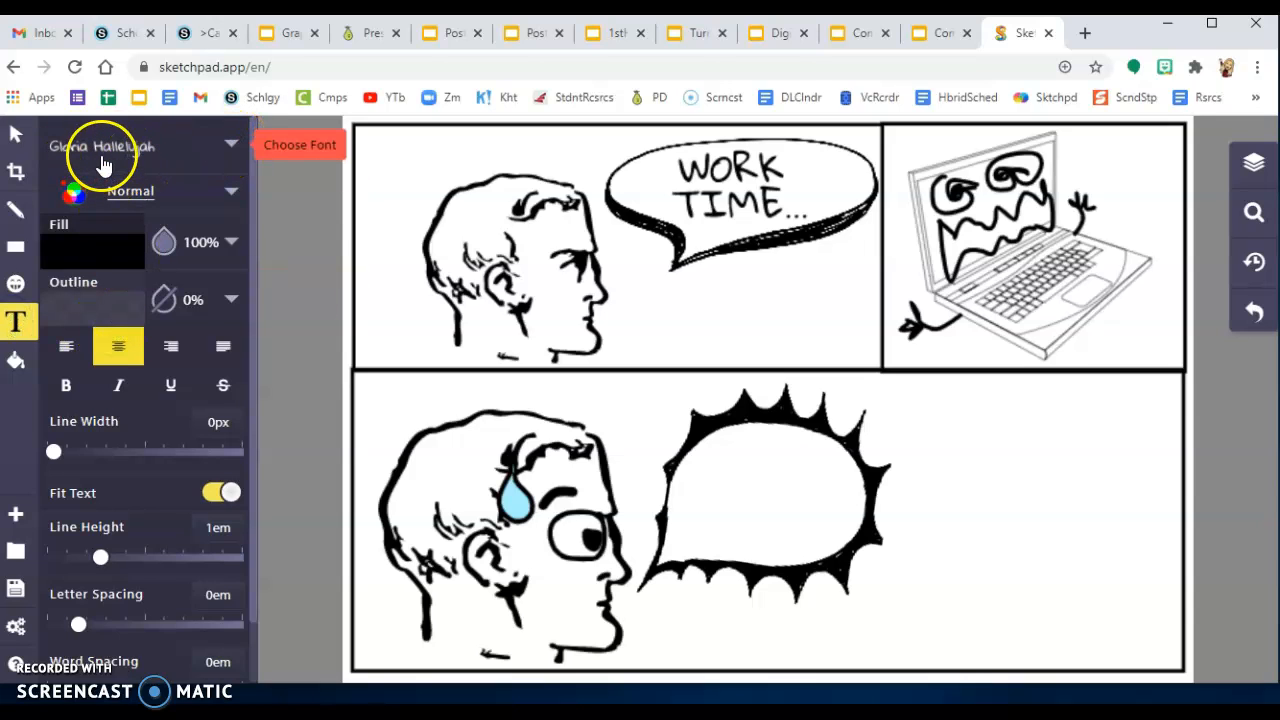
pyautogui.click(706, 468)
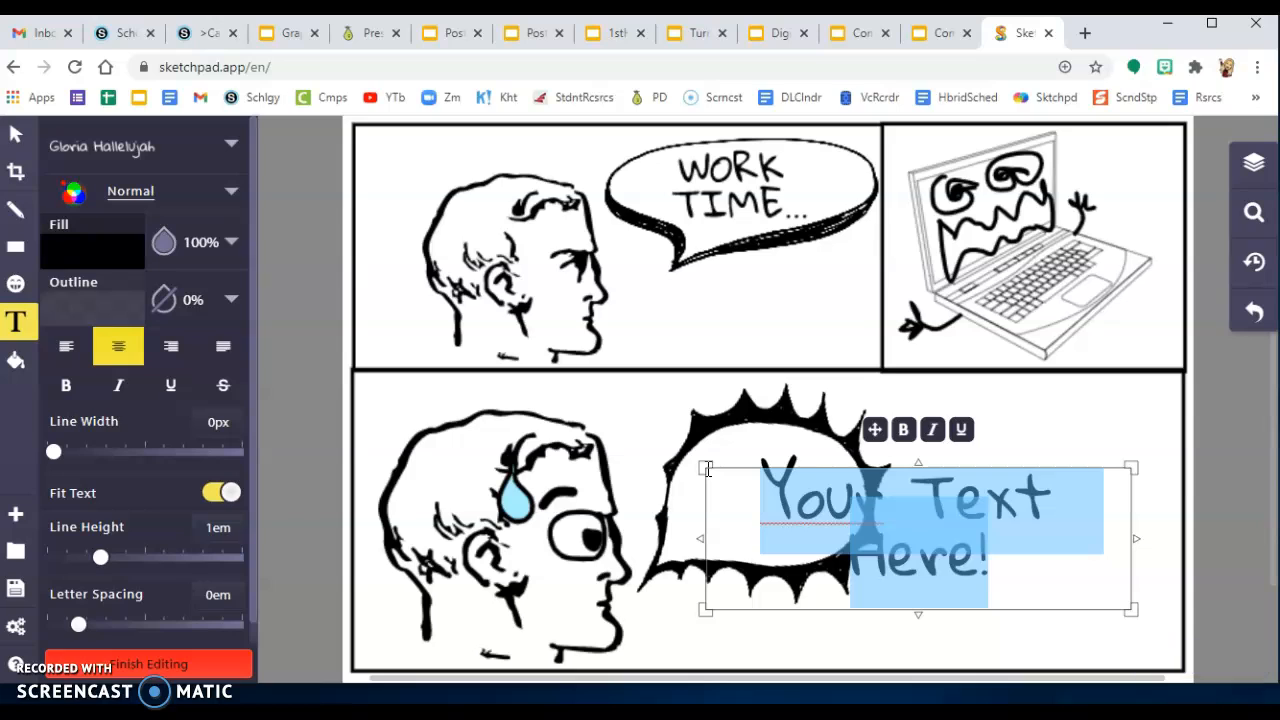
pyautogui.write('BED TIME')
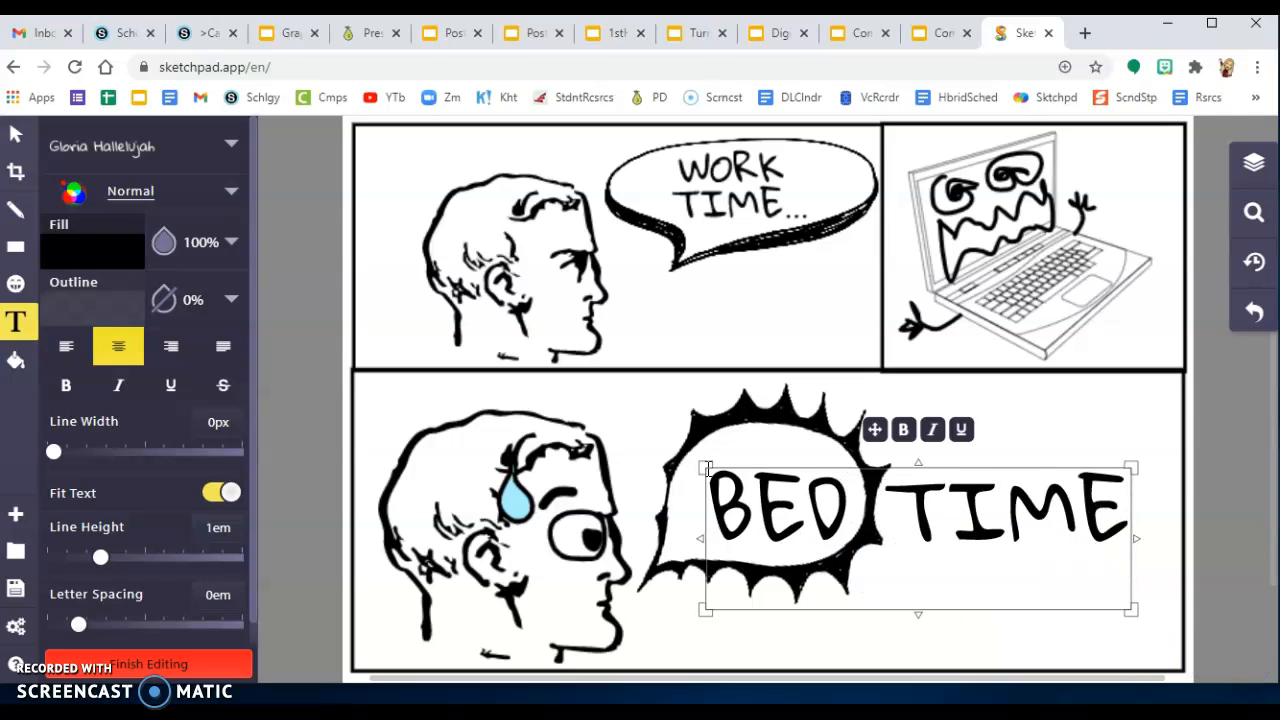
pyautogui.write('!')
# Narrow the BED TIME! text box so the words wrap onto two lines, and place it inside the spiky bubble.
pyautogui.moveTo(1131, 538); pyautogui.dragTo(911, 488)
pyautogui.moveTo(809, 600); pyautogui.dragTo(805, 590)
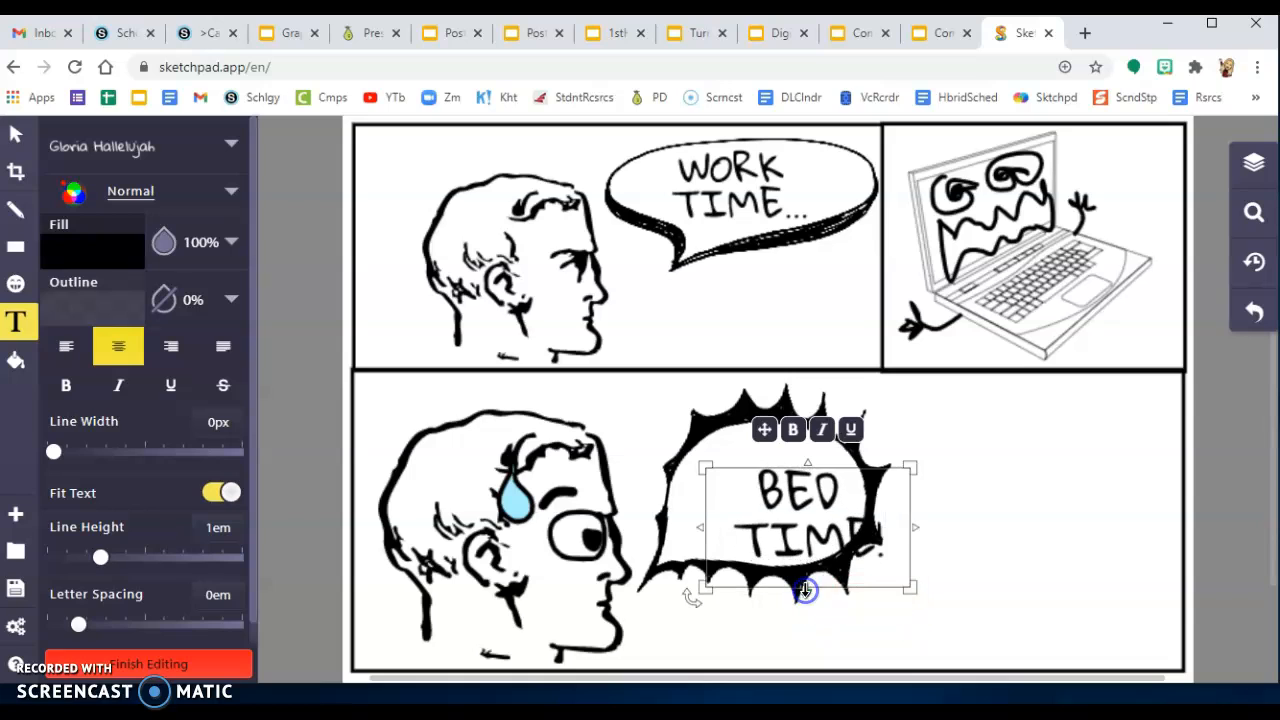
pyautogui.moveTo(759, 432); pyautogui.dragTo(716, 408)
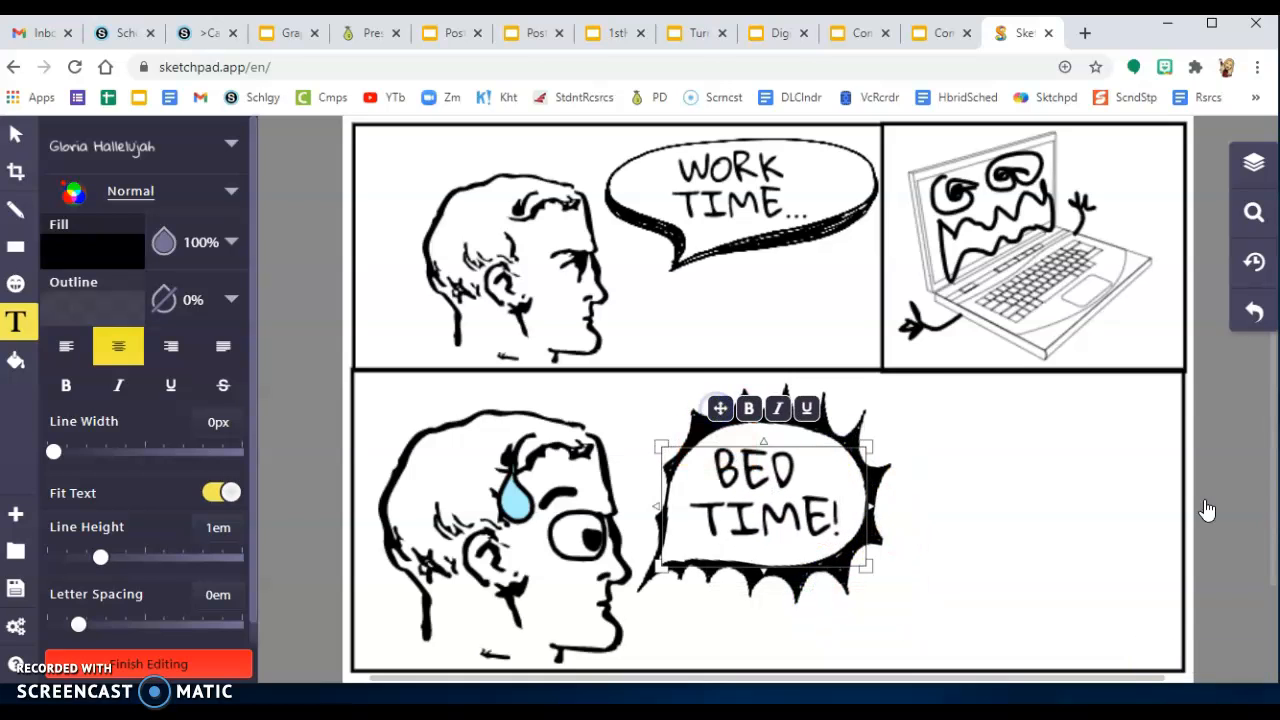
pyautogui.click(1252, 507)
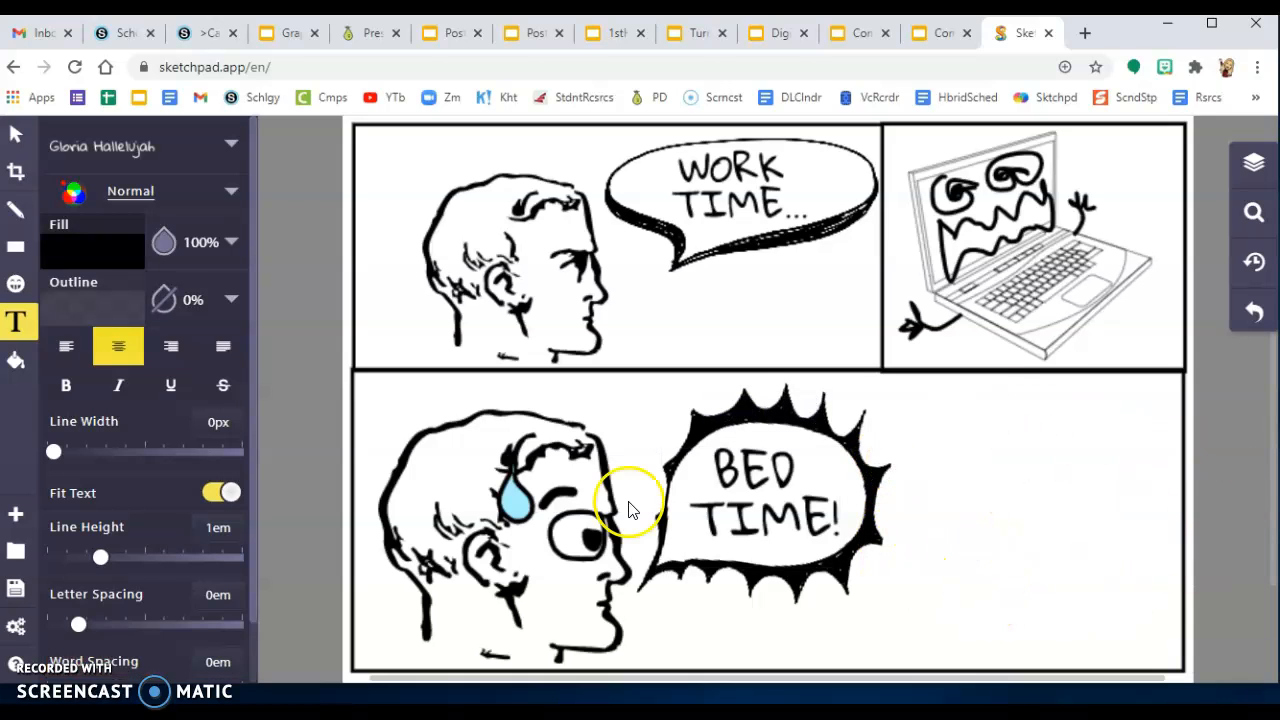
# Search the clipart library for "BED".
pyautogui.click(13, 287)
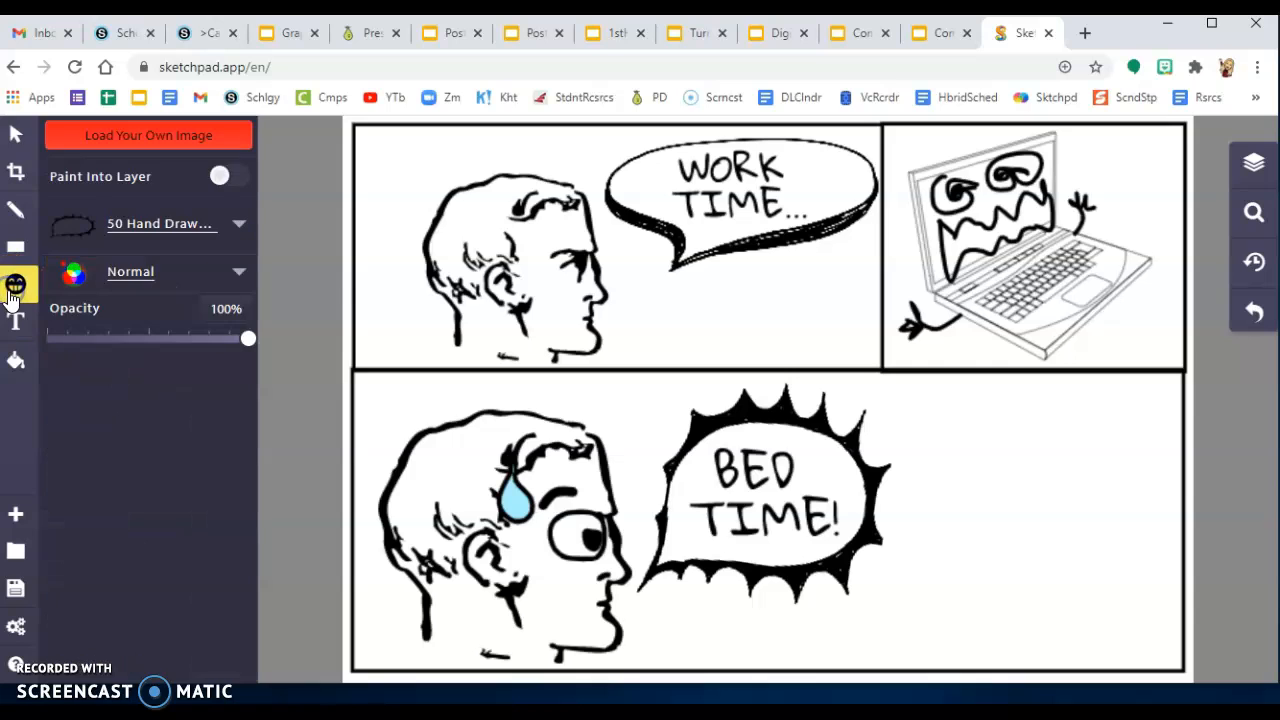
pyautogui.click(175, 224)
pyautogui.click(361, 145)
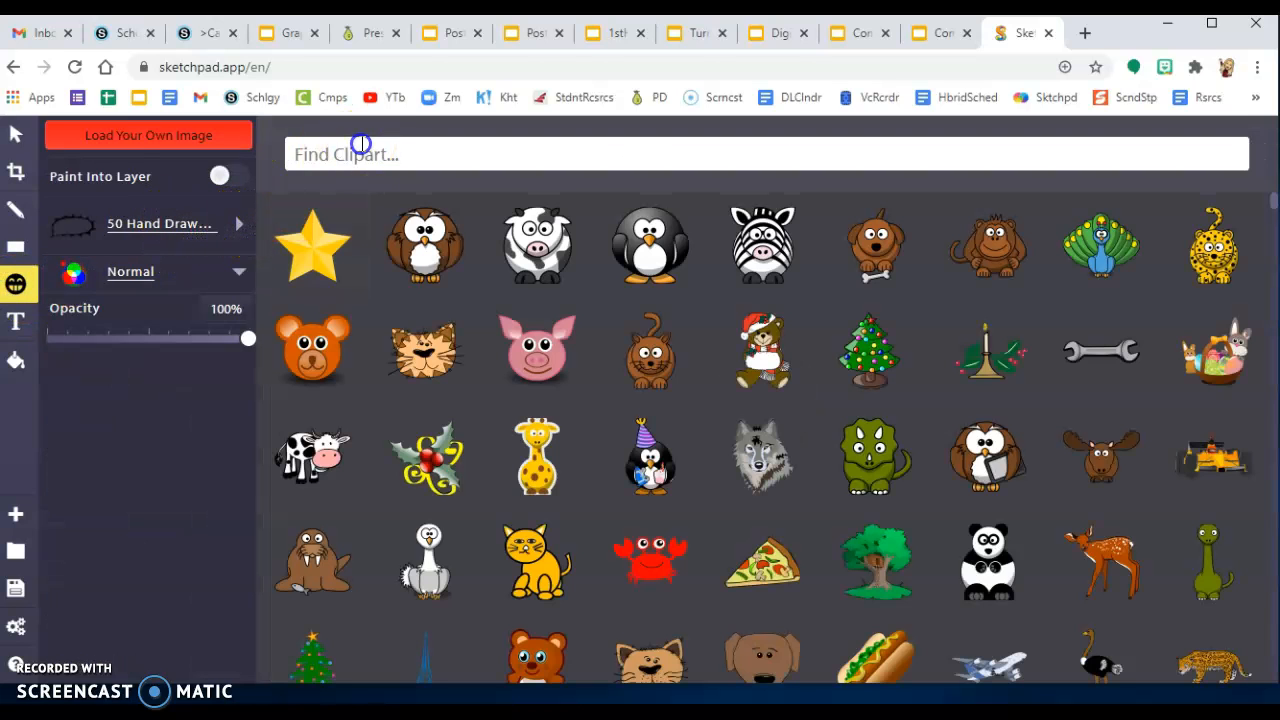
pyautogui.write('BE')
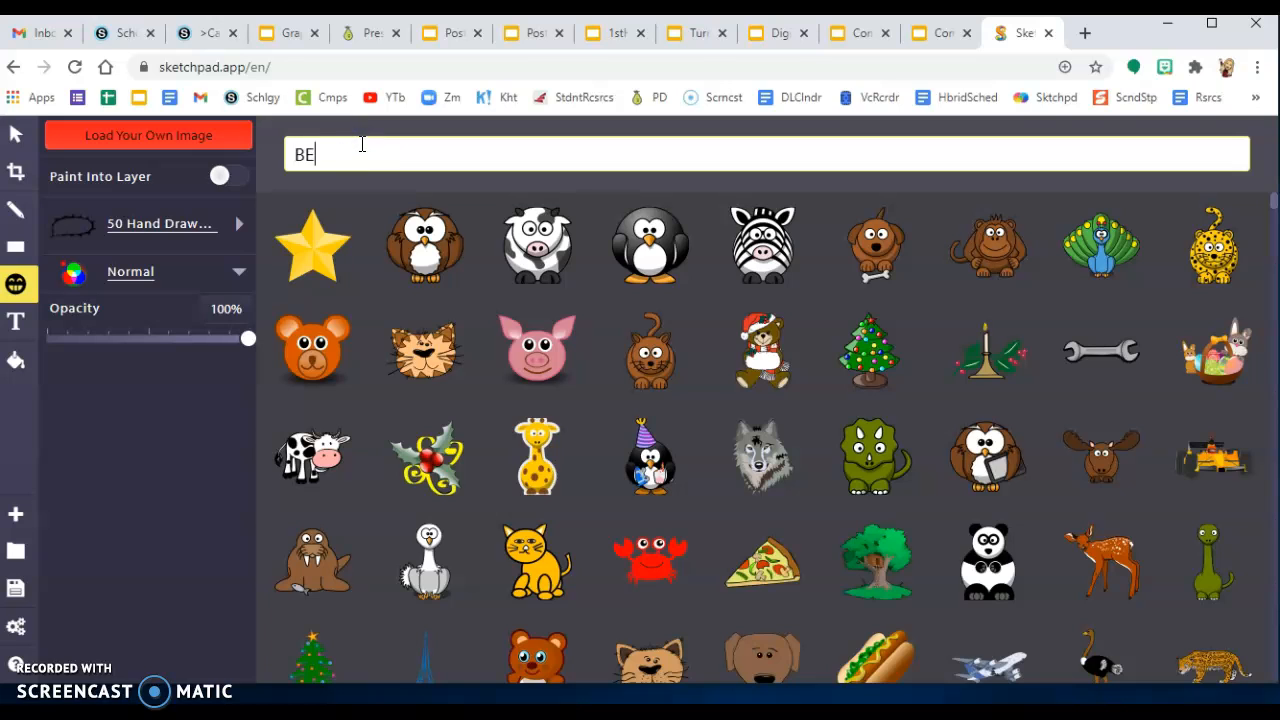
pyautogui.write('D')
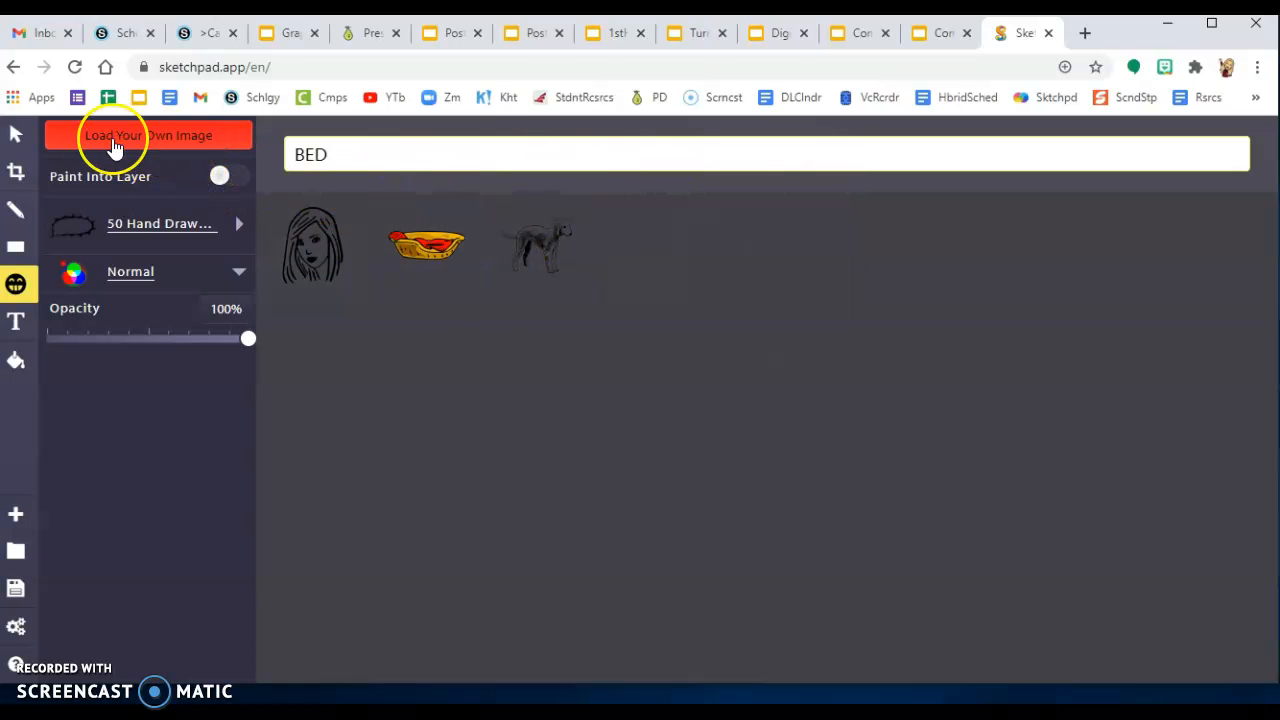
# Open a new browser tab and search Google for "bed drawing png".
pyautogui.click(1088, 34)
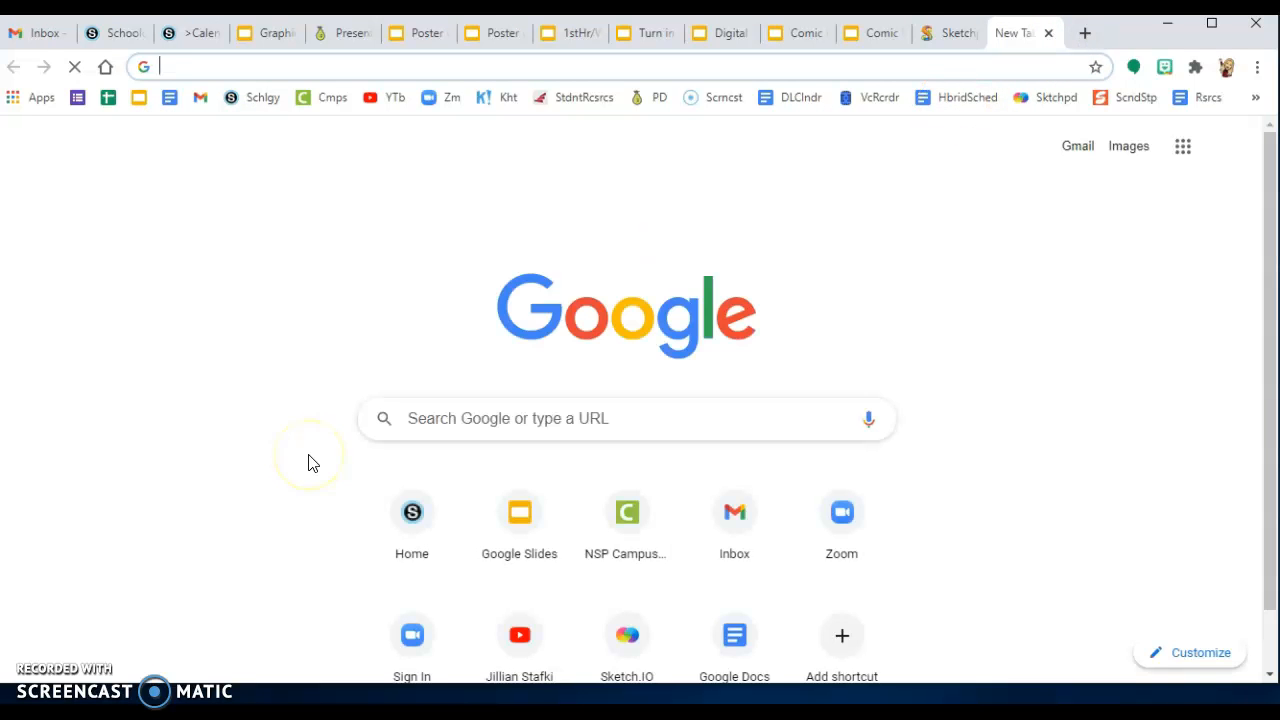
pyautogui.click(415, 434)
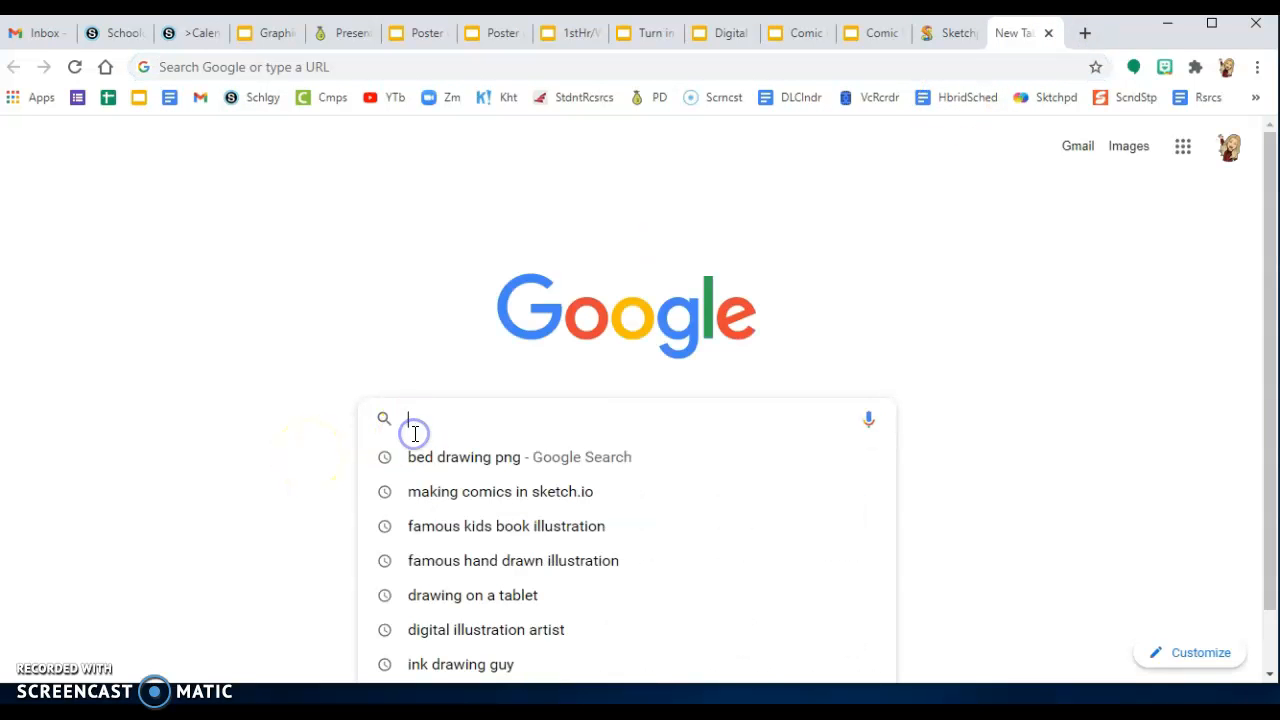
pyautogui.write('bed ')
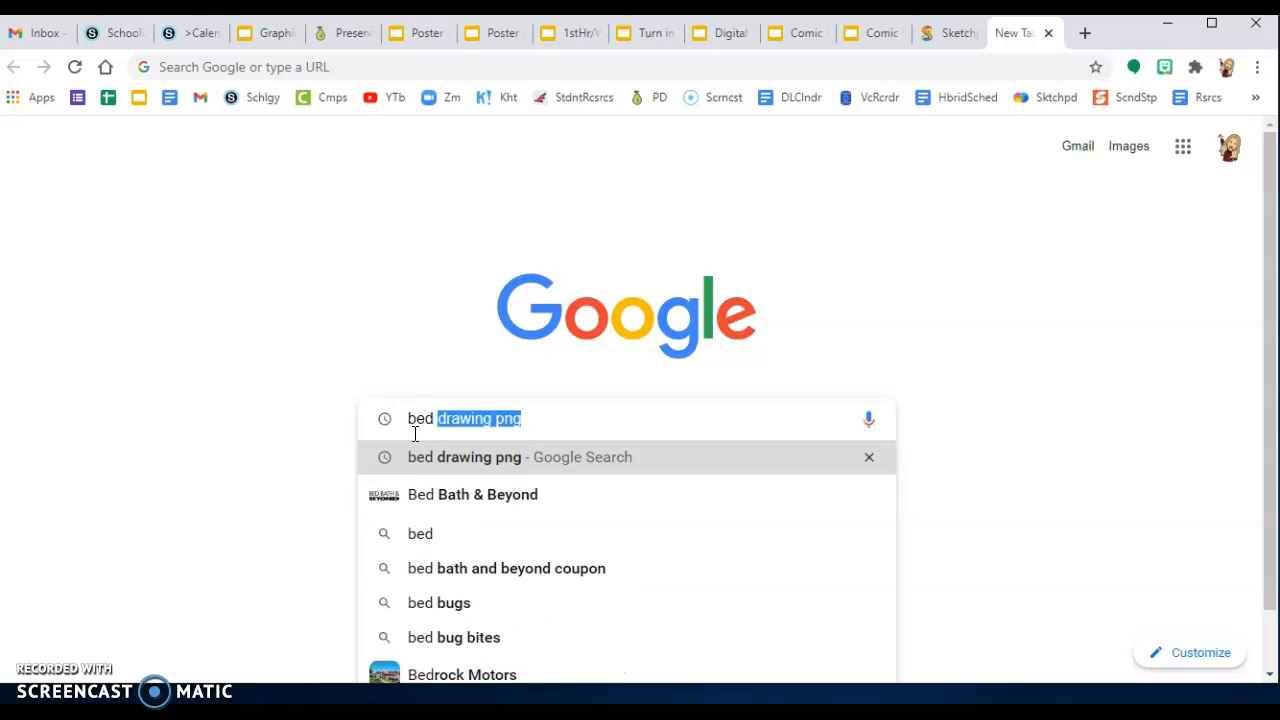
pyautogui.write('d')
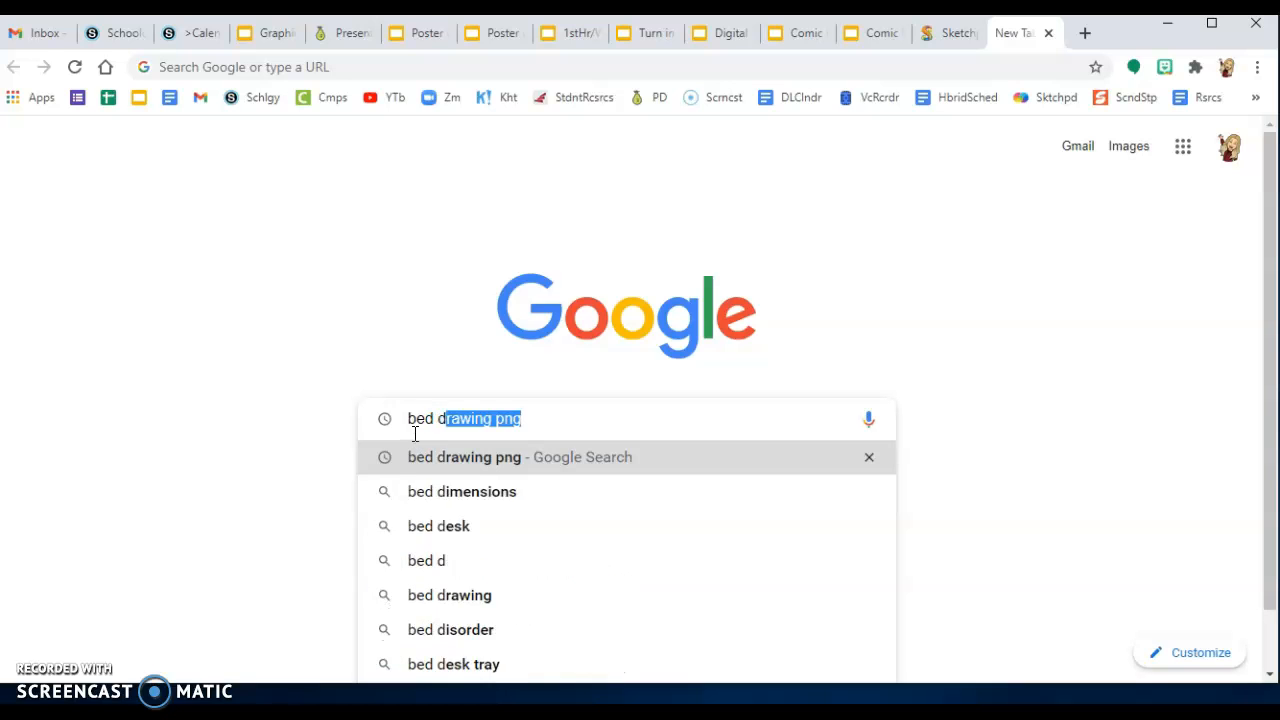
pyautogui.write('rawin')
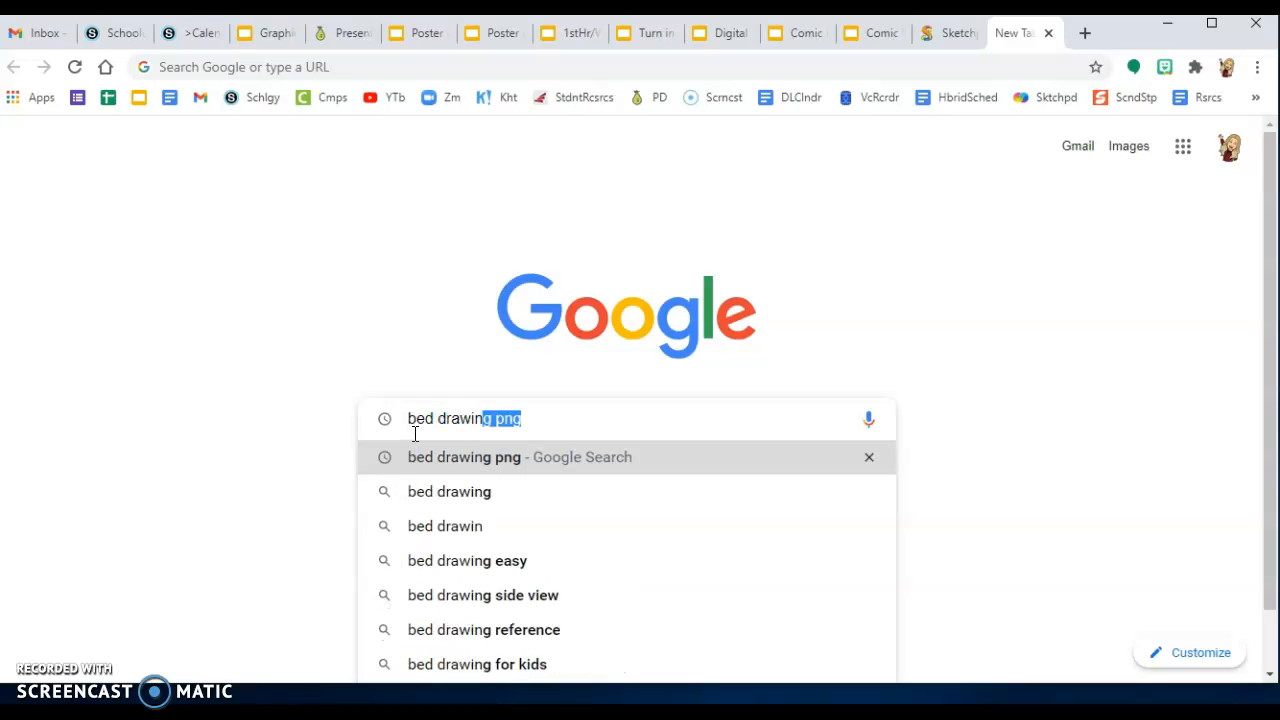
pyautogui.write('g p')
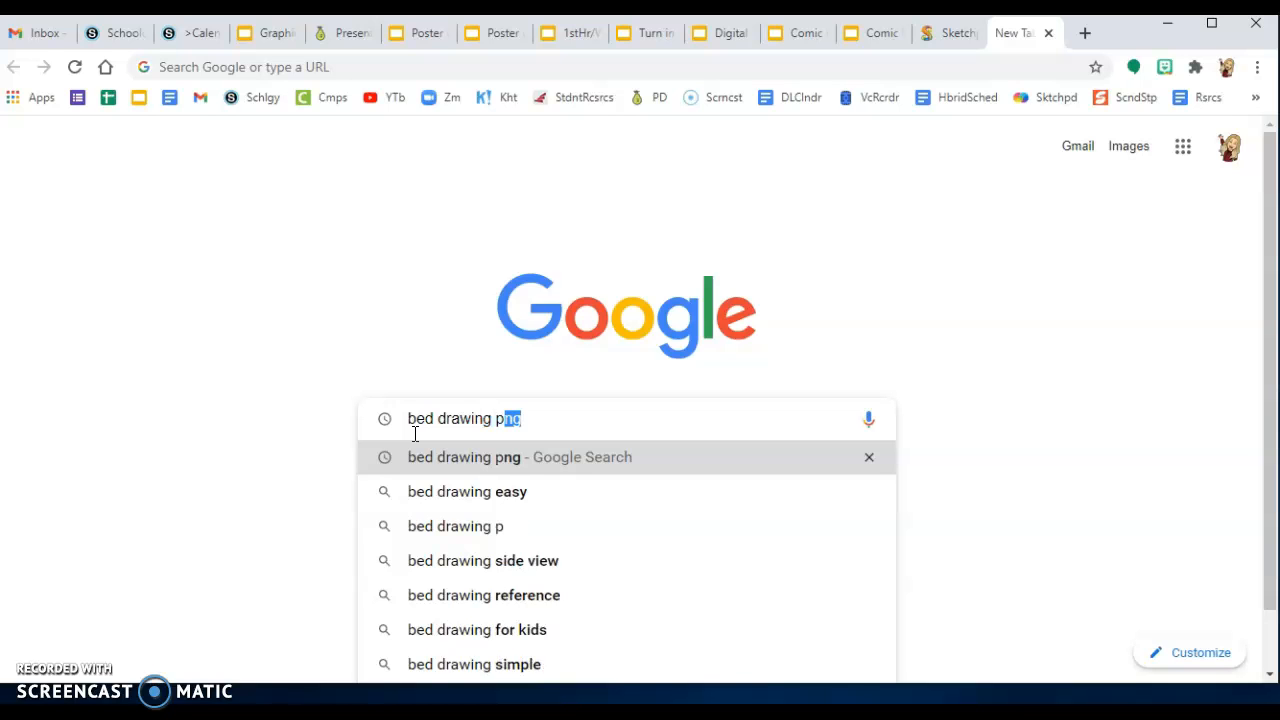
pyautogui.write('ng')
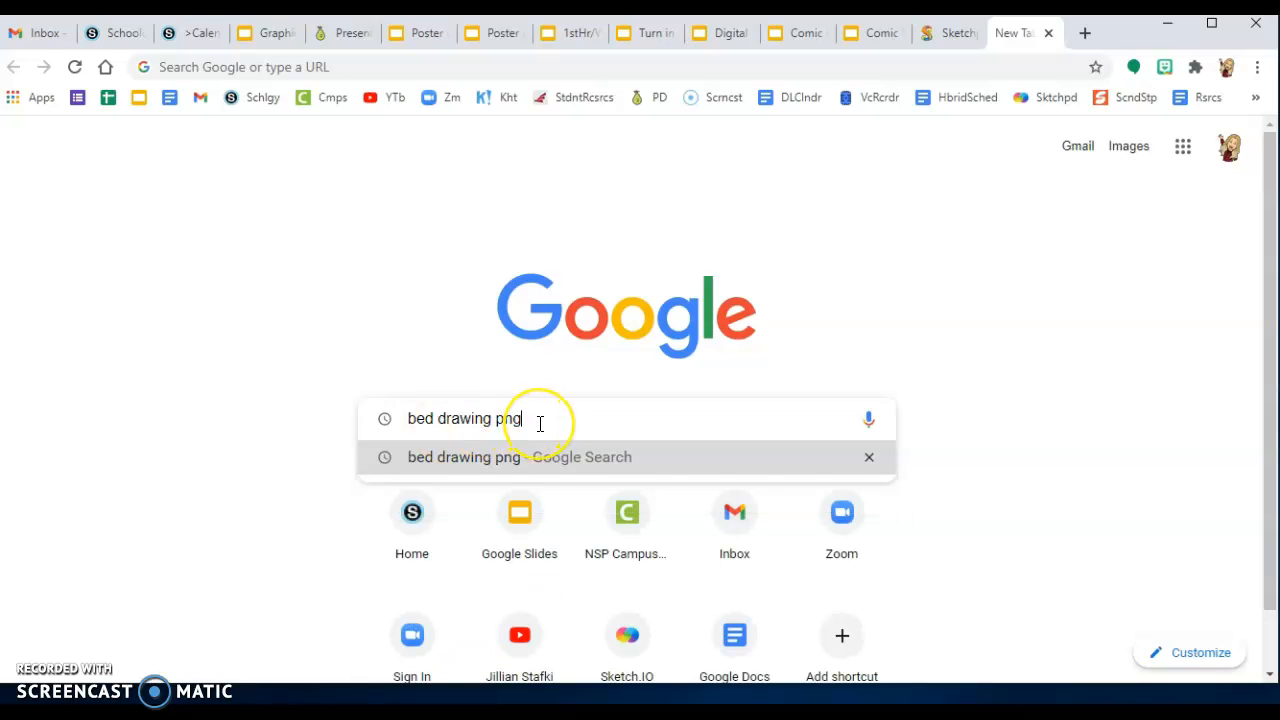
pyautogui.press('Return')
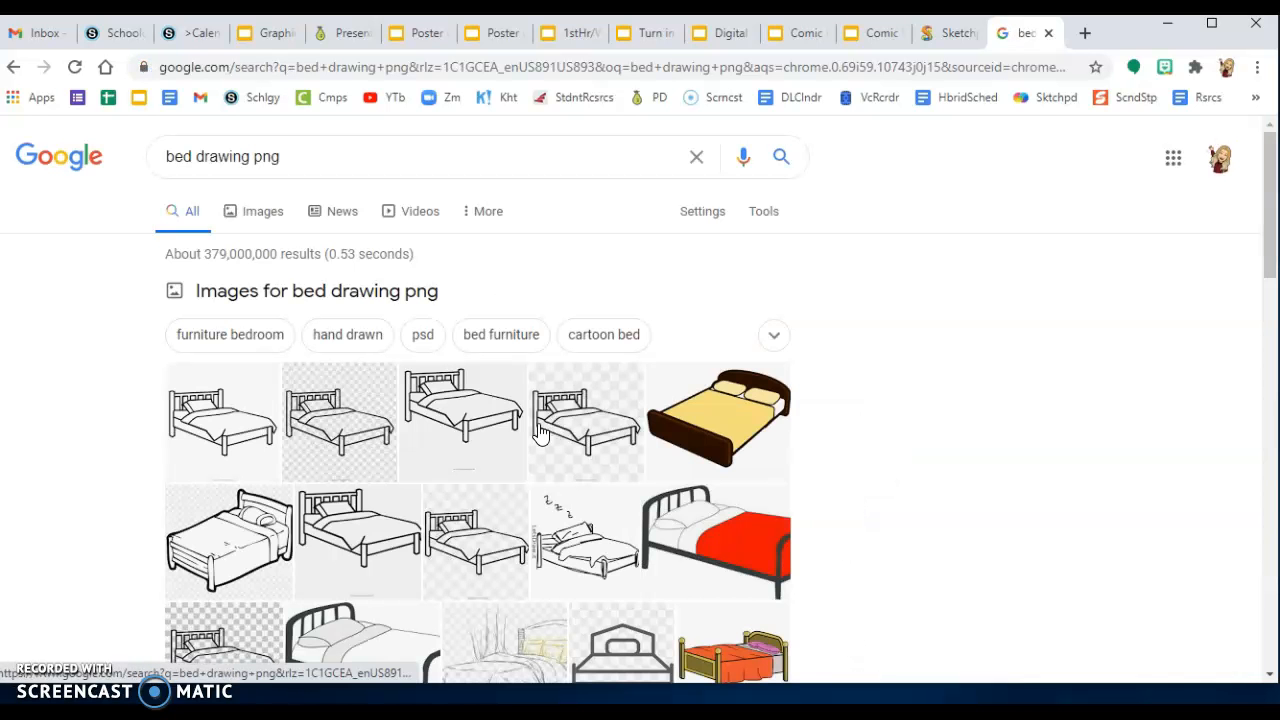
# Show the image results and preview the black outline drawing of a double bed from pngkey.com.
pyautogui.scroll(-1, 338, 508)
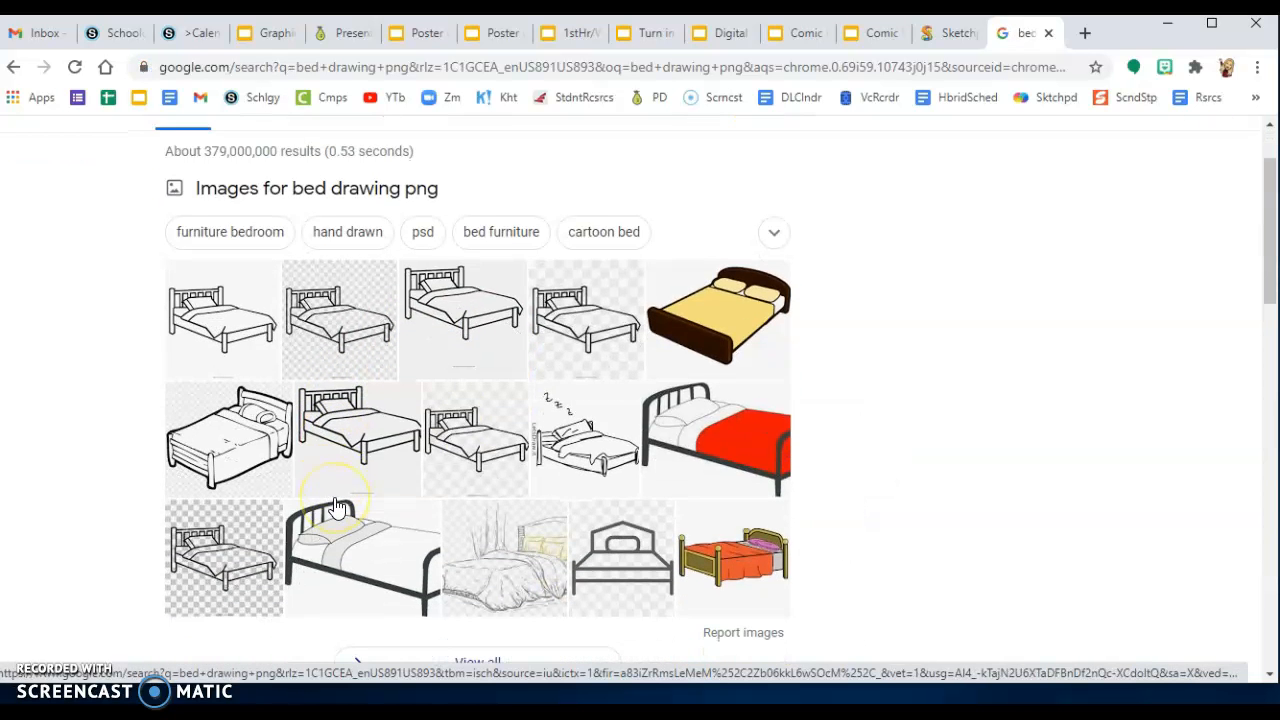
pyautogui.scroll(-2, 338, 508)
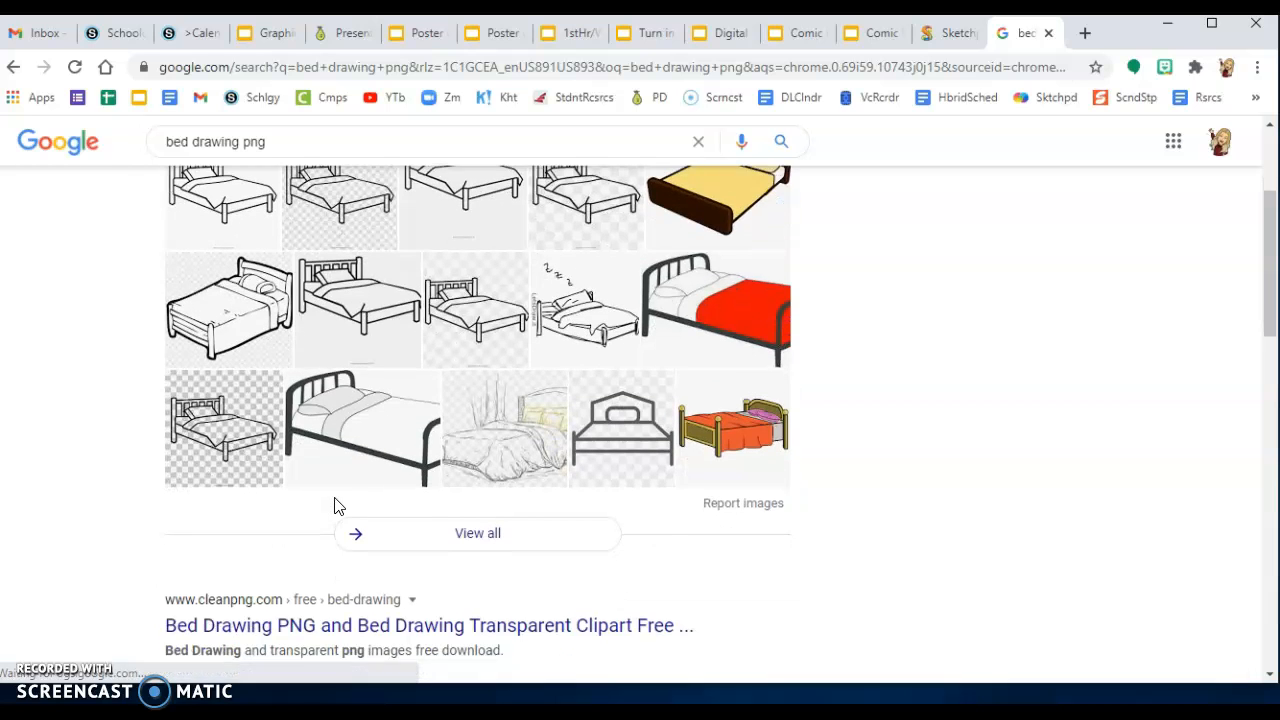
pyautogui.scroll(3, 335, 505)
pyautogui.click(252, 146)
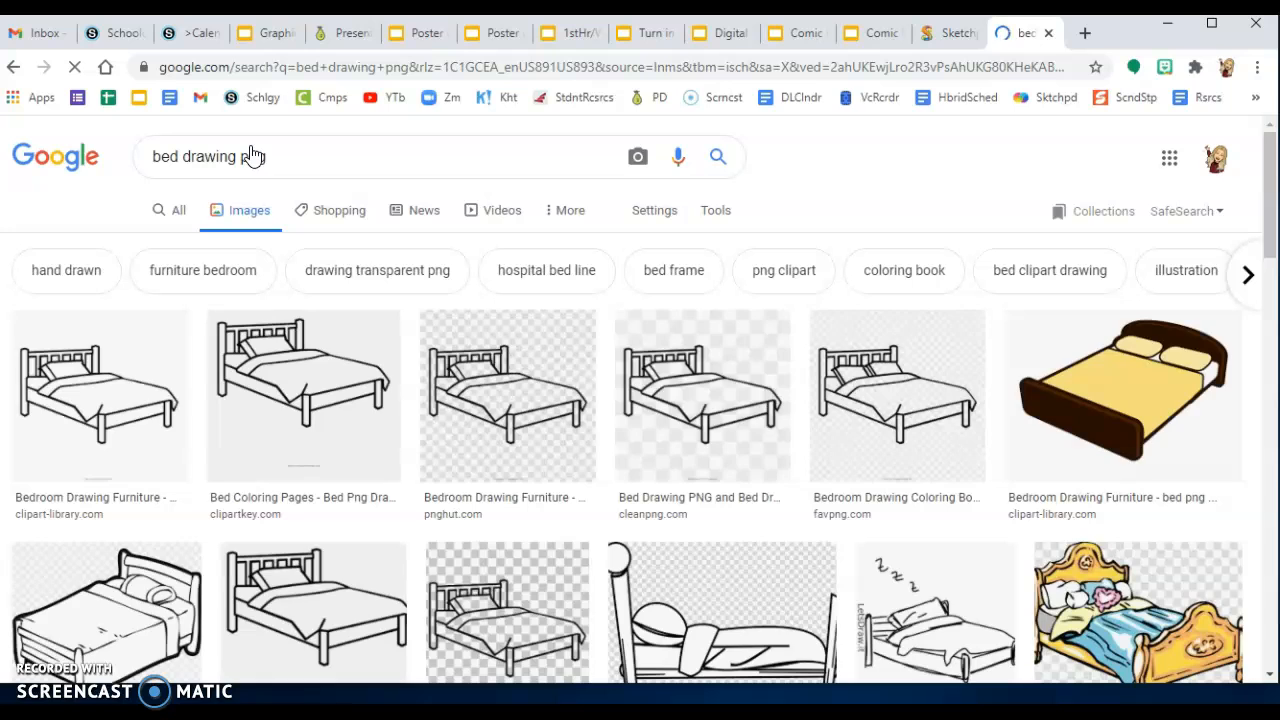
pyautogui.scroll(-2, 380, 491)
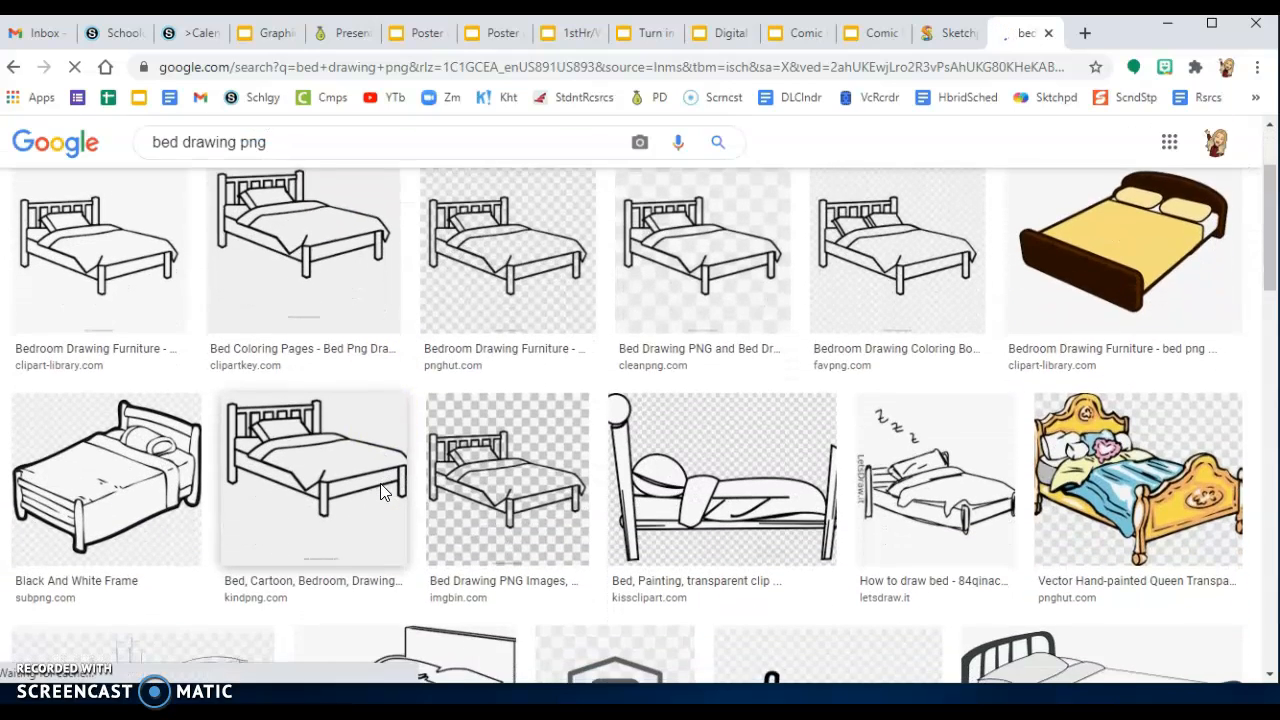
pyautogui.scroll(-2, 380, 491)
pyautogui.click(402, 490)
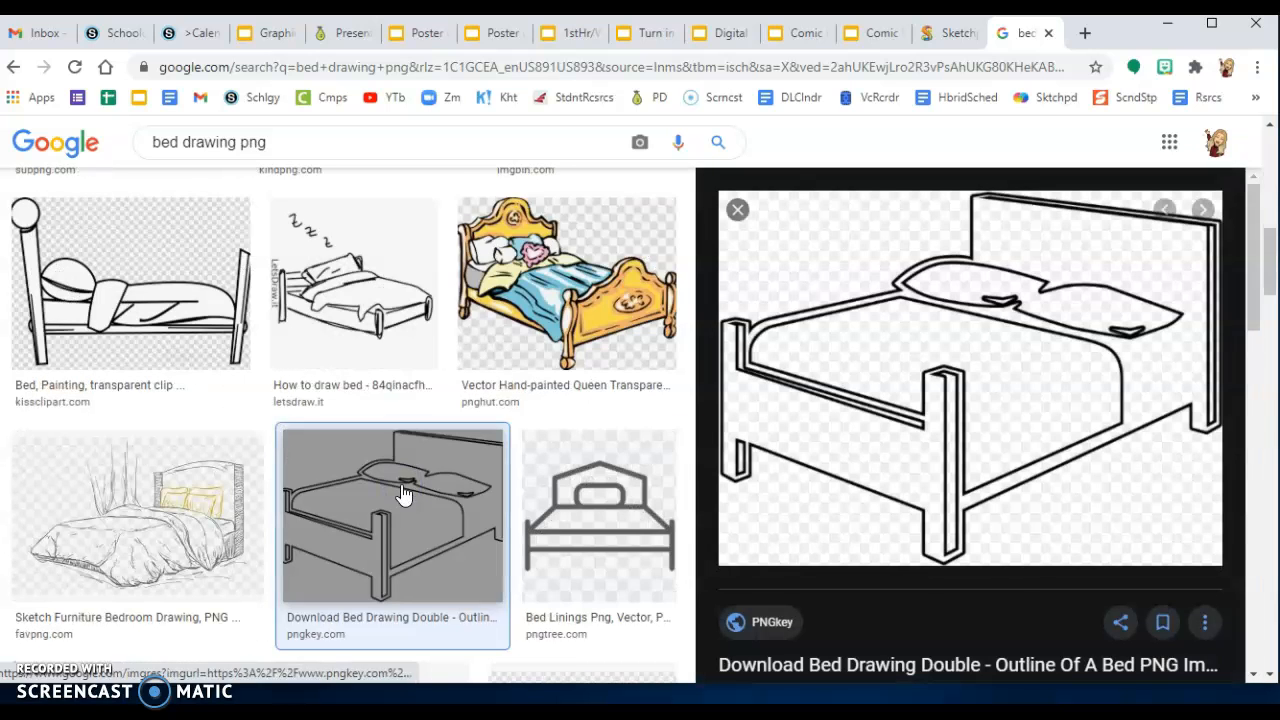
pyautogui.click(952, 437)
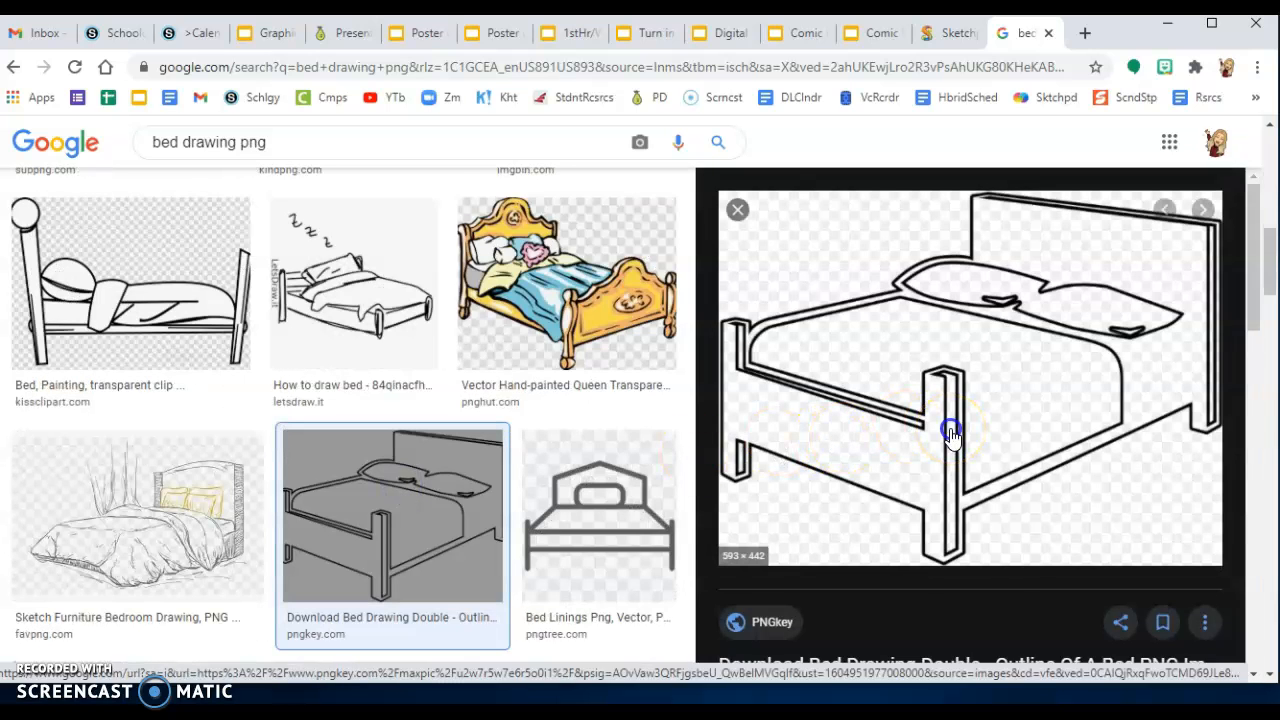
pyautogui.rightClick(952, 437)
pyautogui.click(1048, 33)
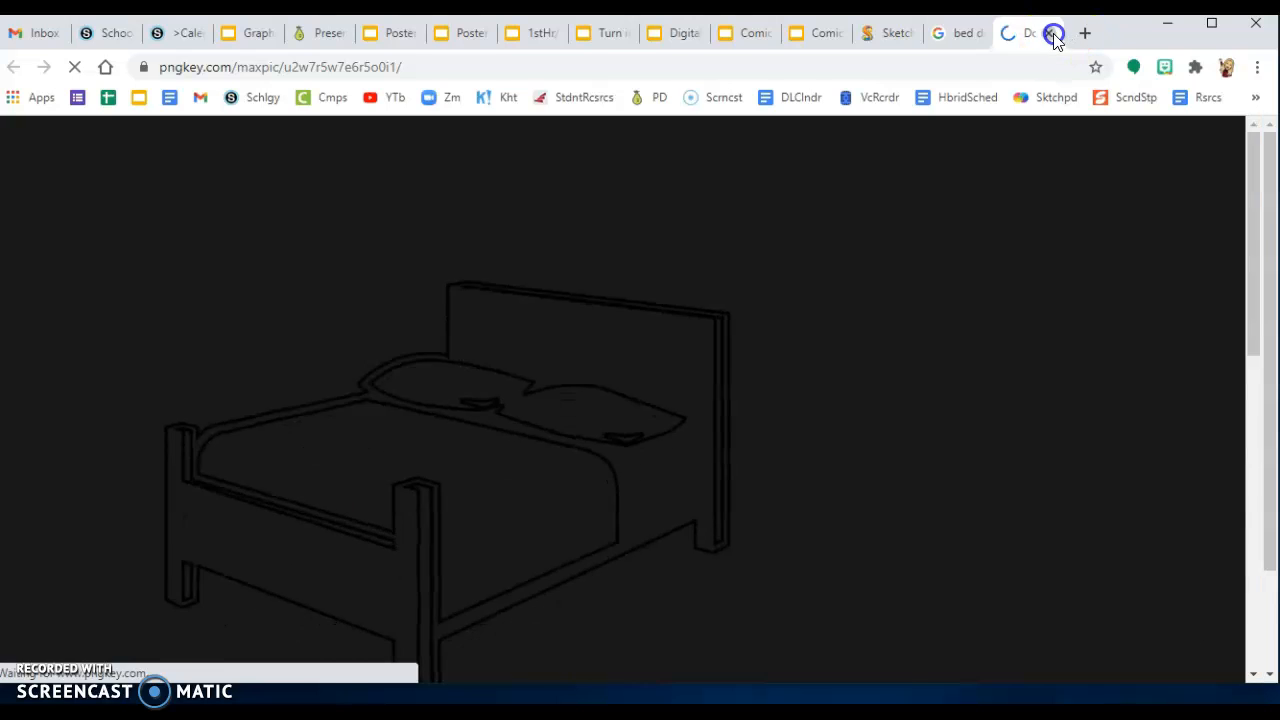
pyautogui.click(1048, 33)
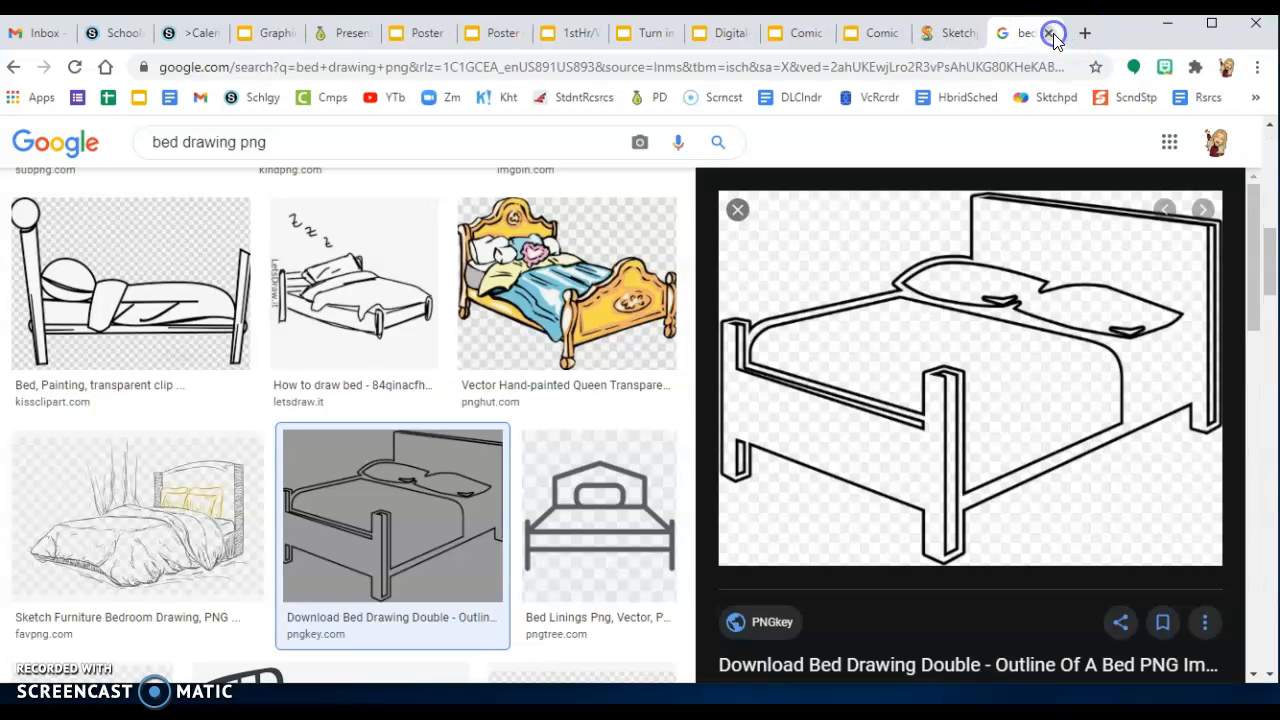
# Save the double bed outline image to Downloads under the name bed, replacing the existing bed.png.
pyautogui.rightClick(1010, 421)
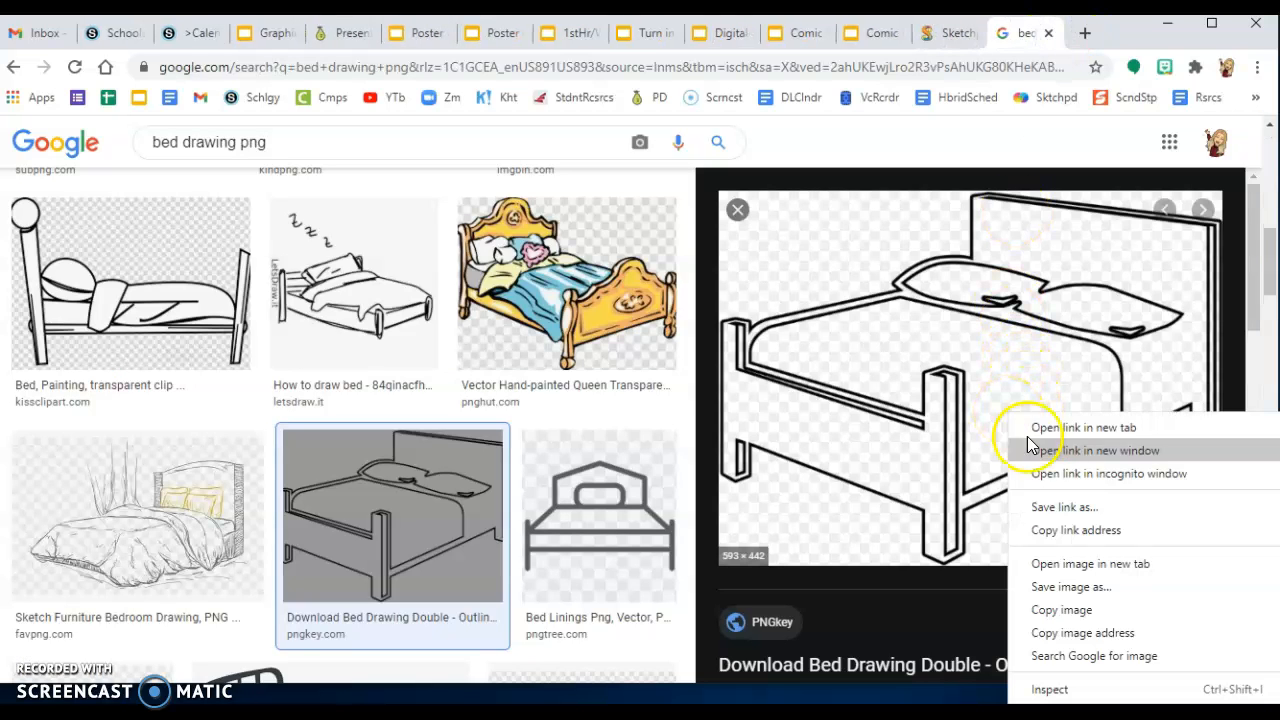
pyautogui.click(1064, 612)
pyautogui.click(1055, 584)
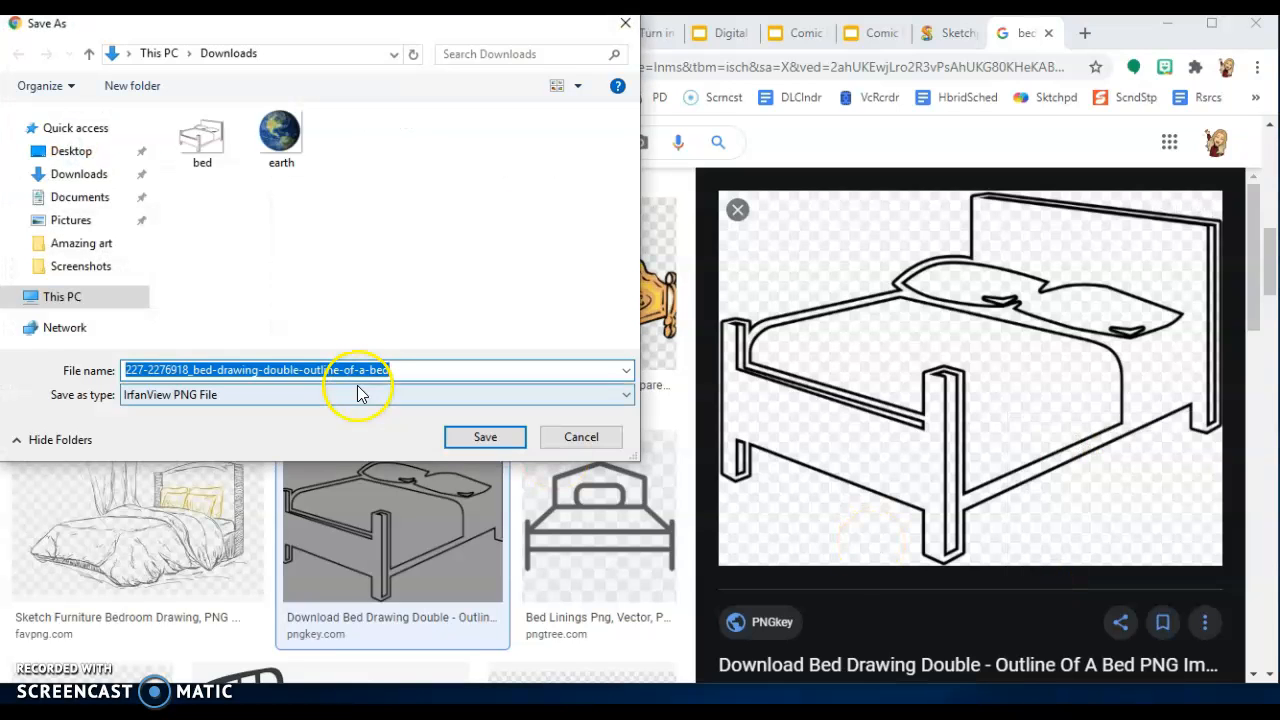
pyautogui.write('bed')
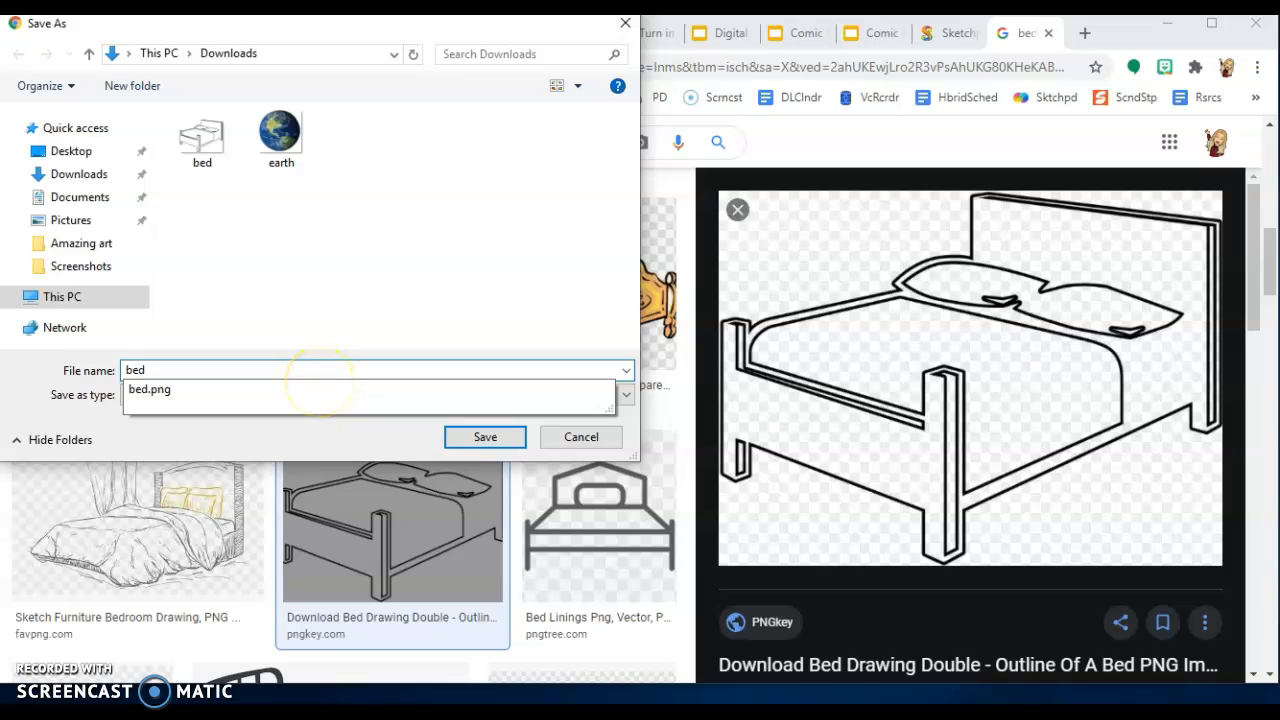
pyautogui.click(469, 438)
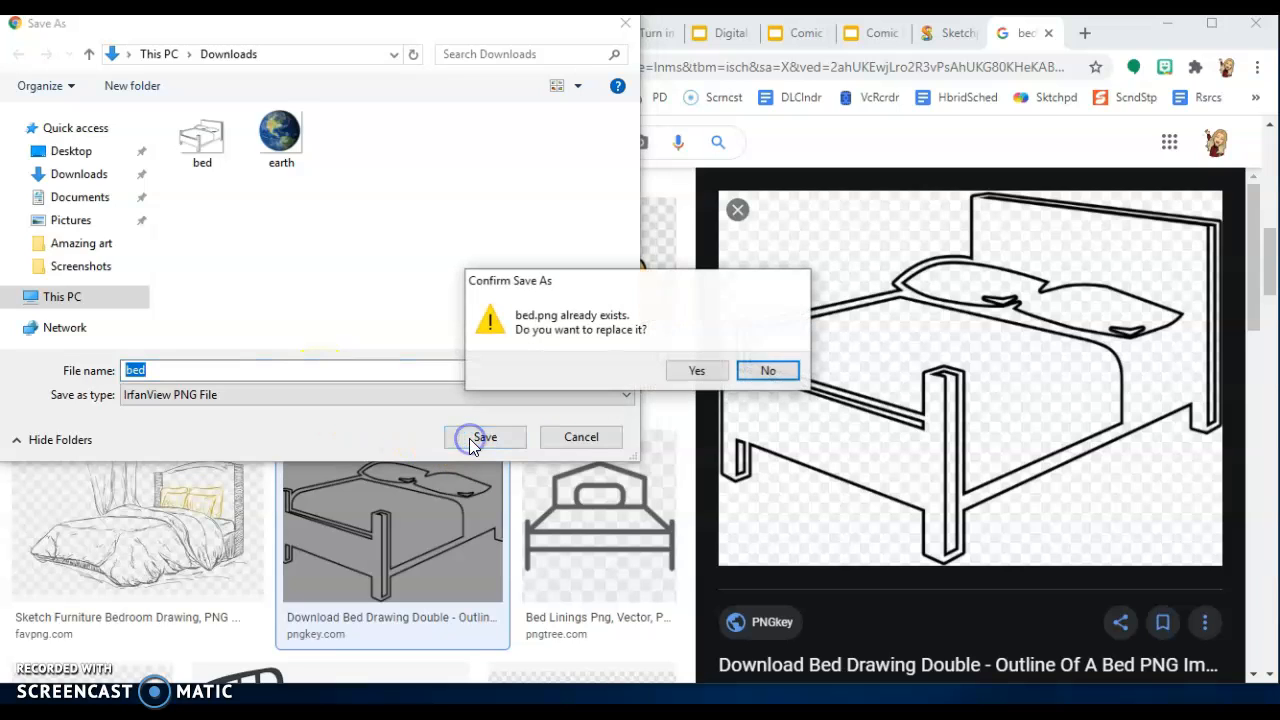
pyautogui.click(697, 371)
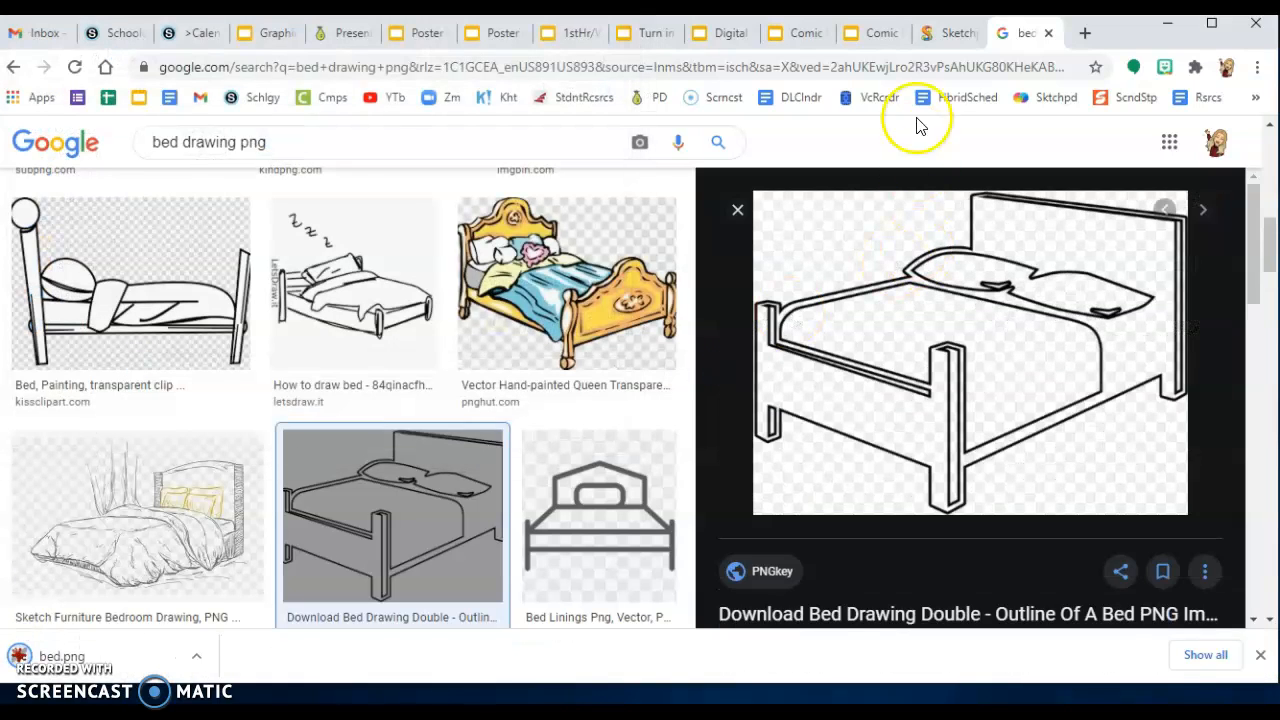
# Switch back to Sketchpad and load the bed image from Downloads into the comic as your own image.
pyautogui.click(946, 35)
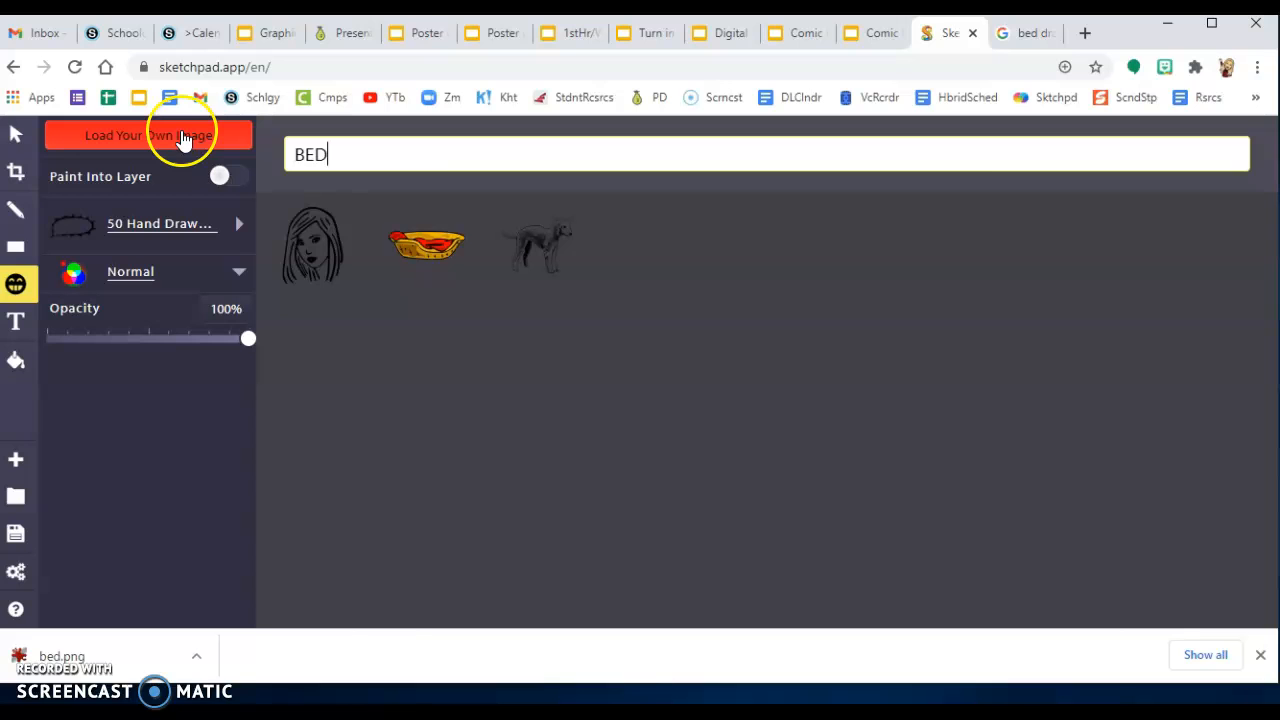
pyautogui.click(182, 140)
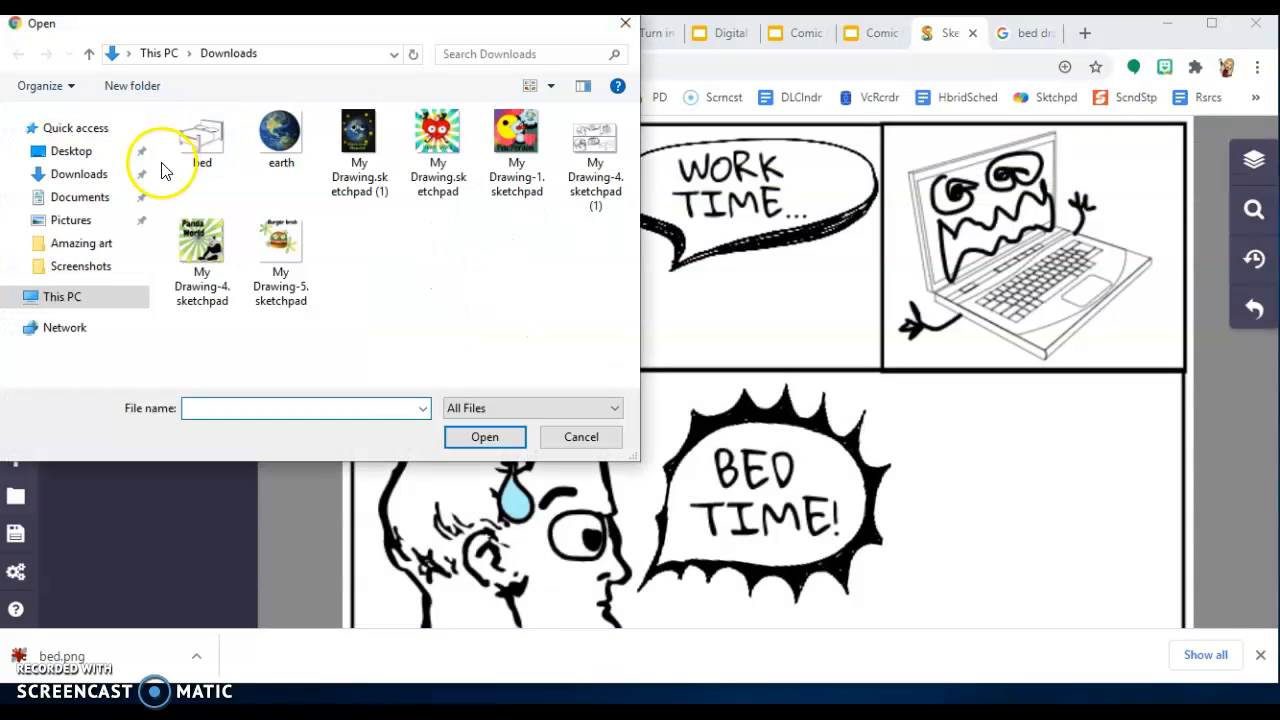
pyautogui.click(204, 145)
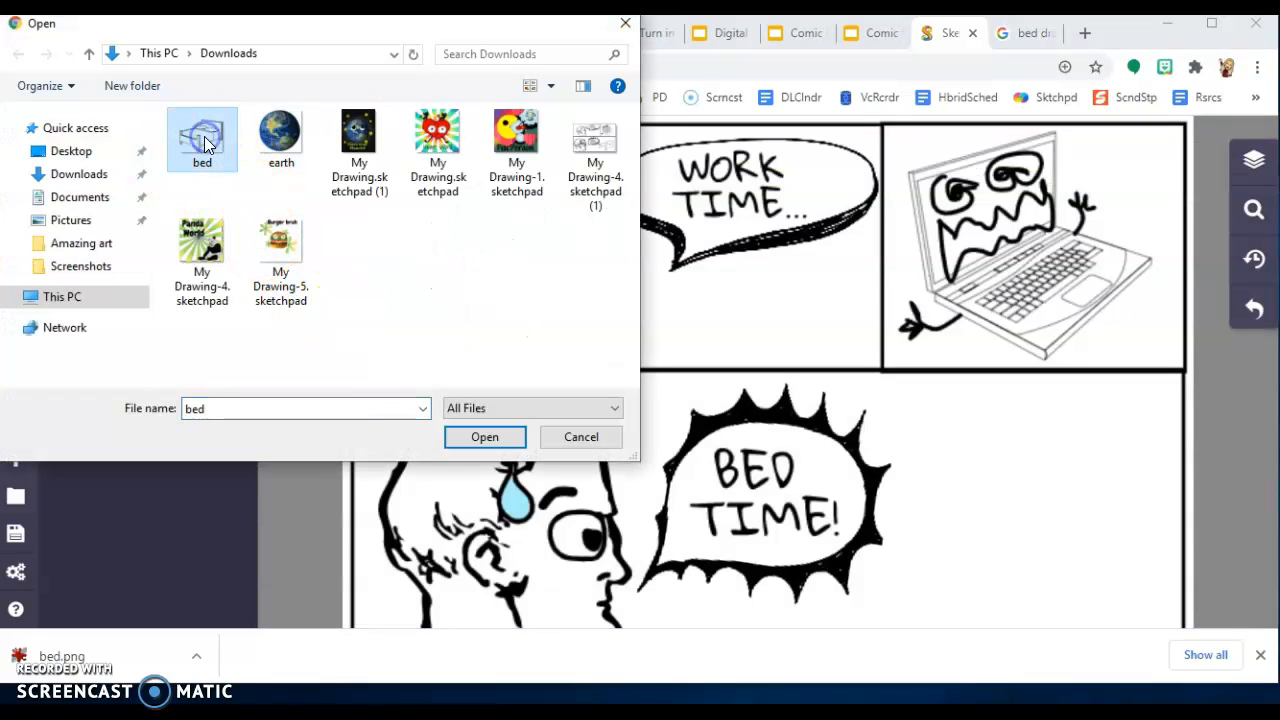
pyautogui.click(478, 437)
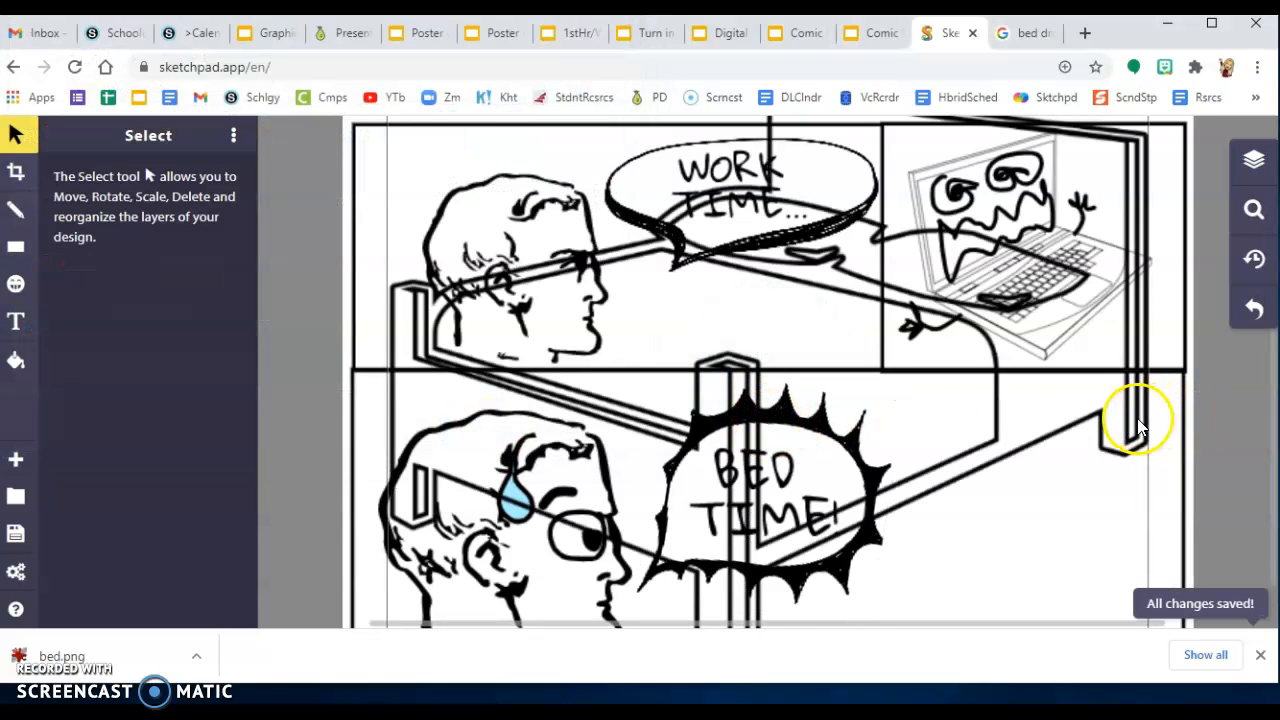
# Shrink the bed drawing and place it in the lower panel, in the empty space right of the BED TIME! bubble.
pyautogui.scroll(-2, 1206, 440)
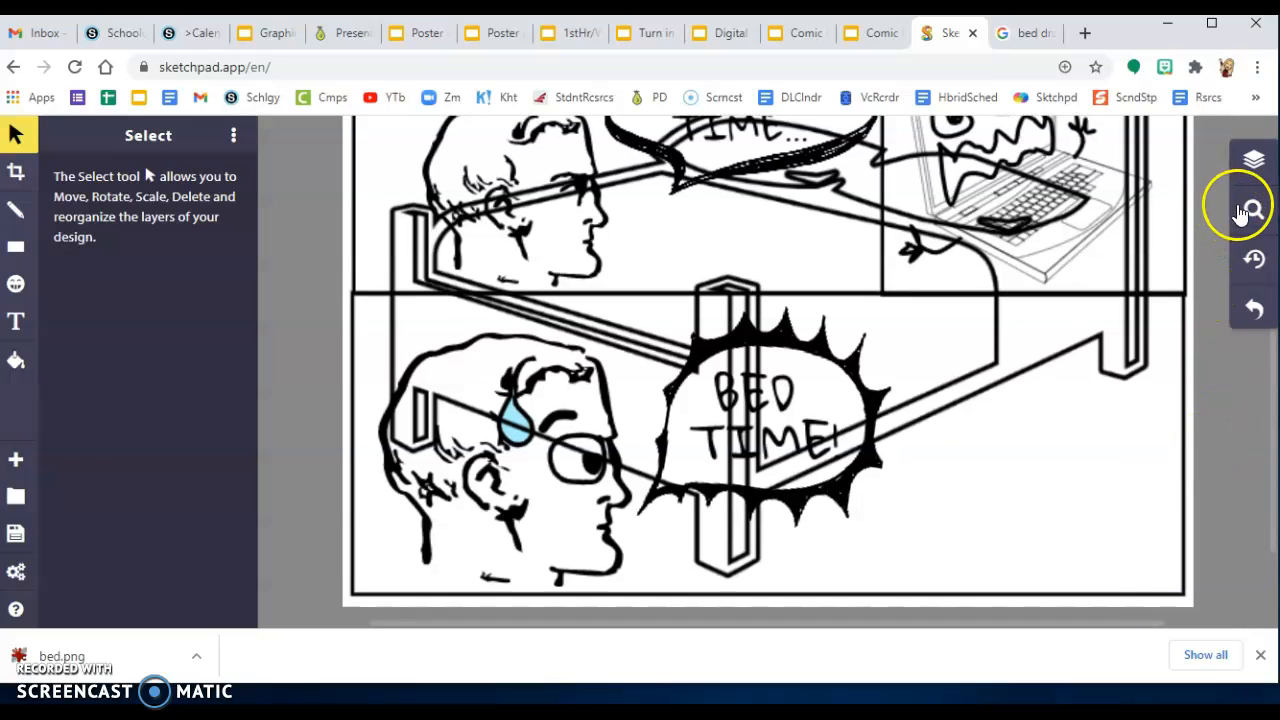
pyautogui.click(1246, 208)
pyautogui.click(1205, 318)
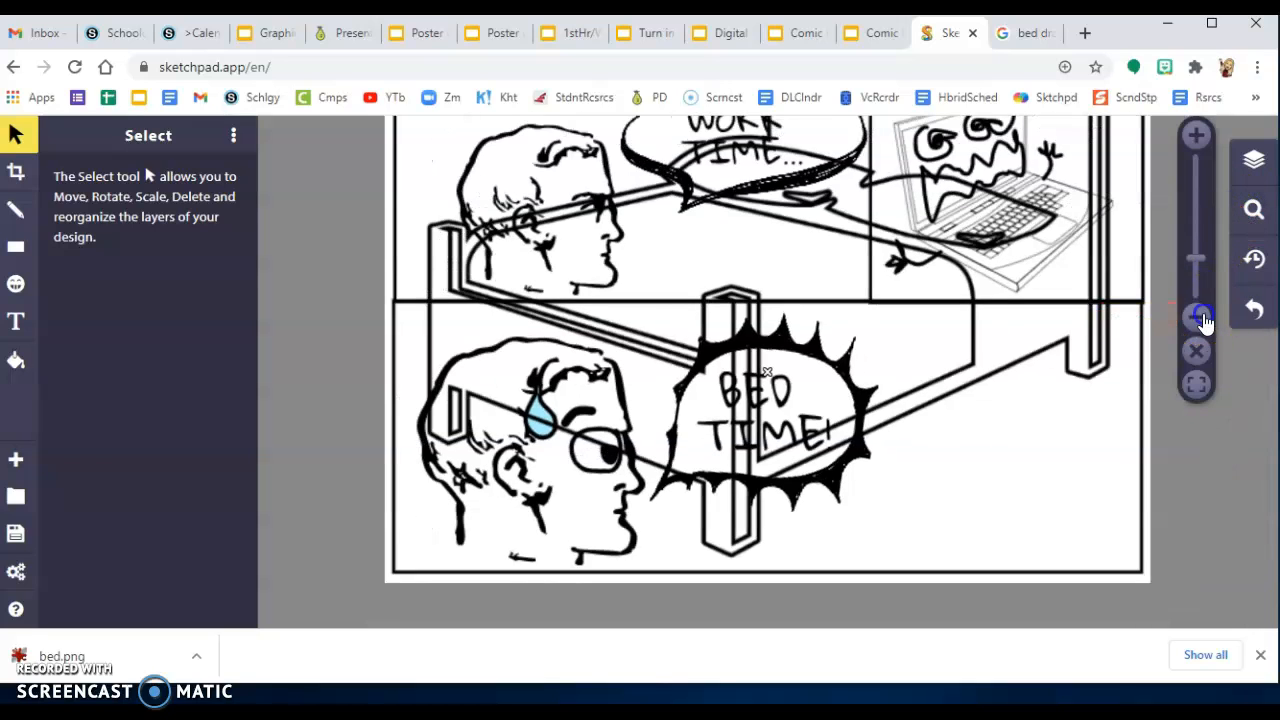
pyautogui.click(1205, 318)
pyautogui.click(1205, 318)
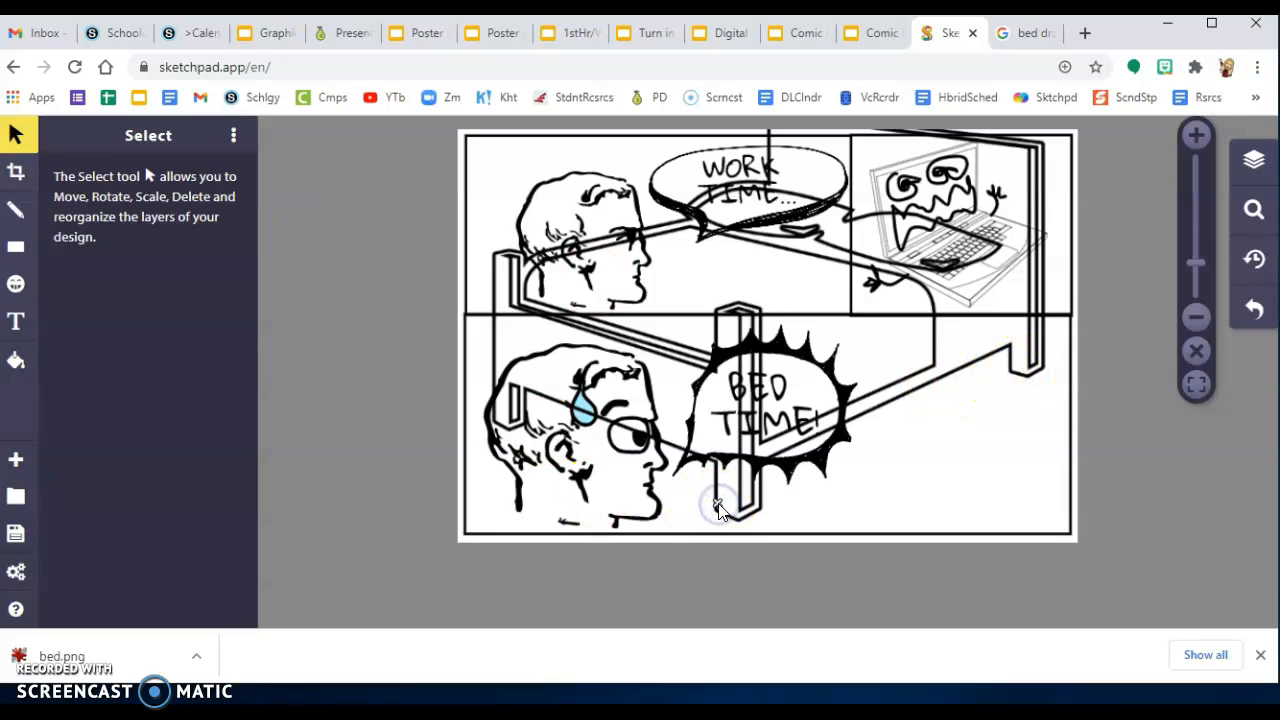
pyautogui.click(18, 139)
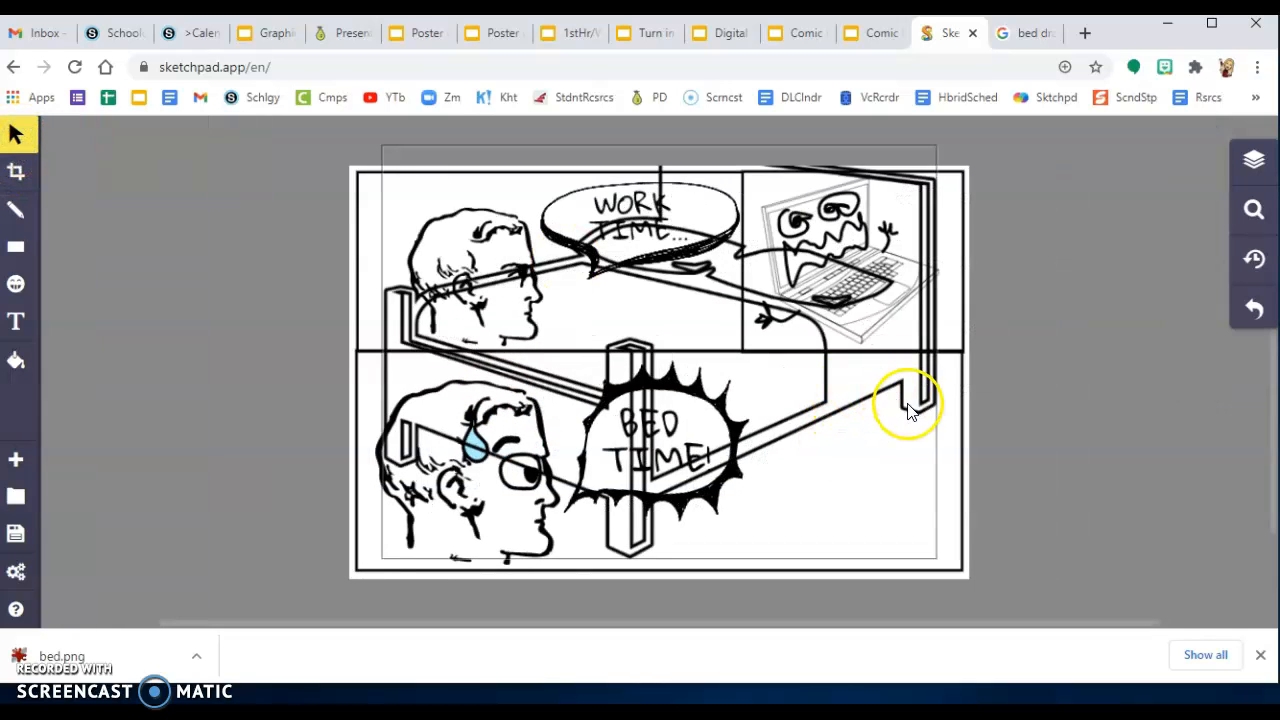
pyautogui.moveTo(937, 147); pyautogui.dragTo(928, 407)
pyautogui.click(536, 403)
pyautogui.click(1039, 451)
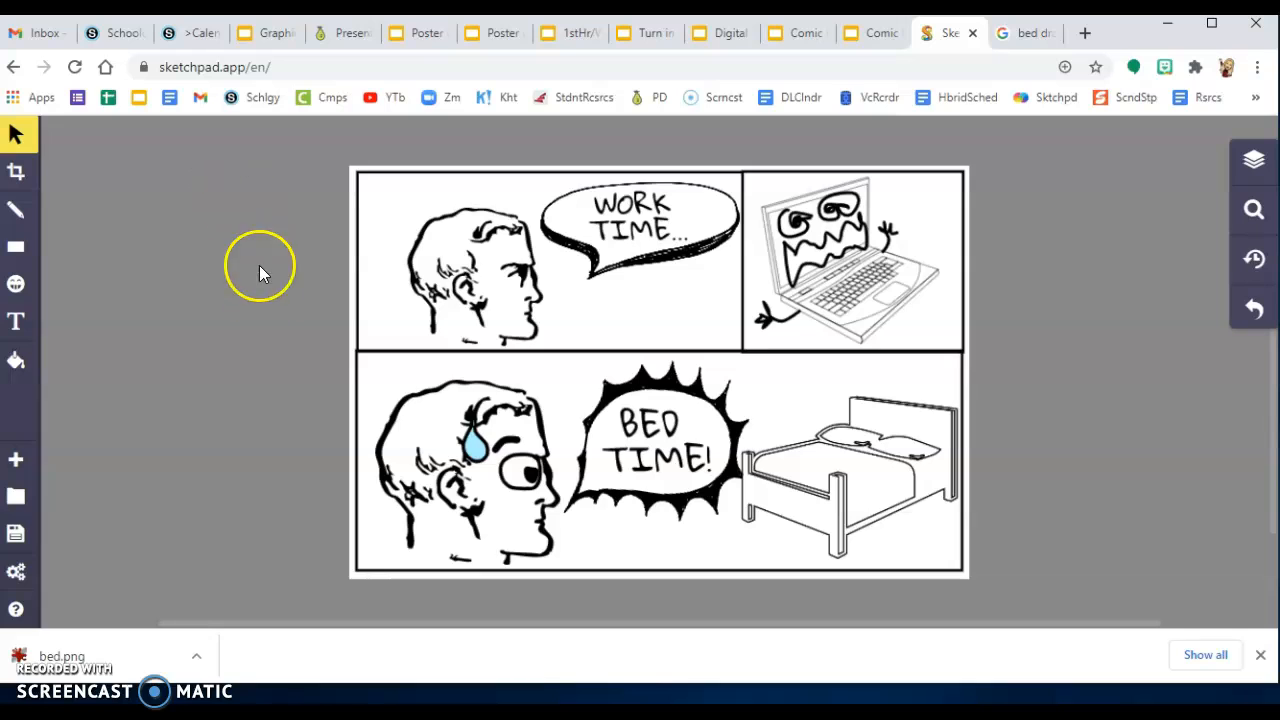
# Export the finished comic as a JPEG download.
pyautogui.click(16, 540)
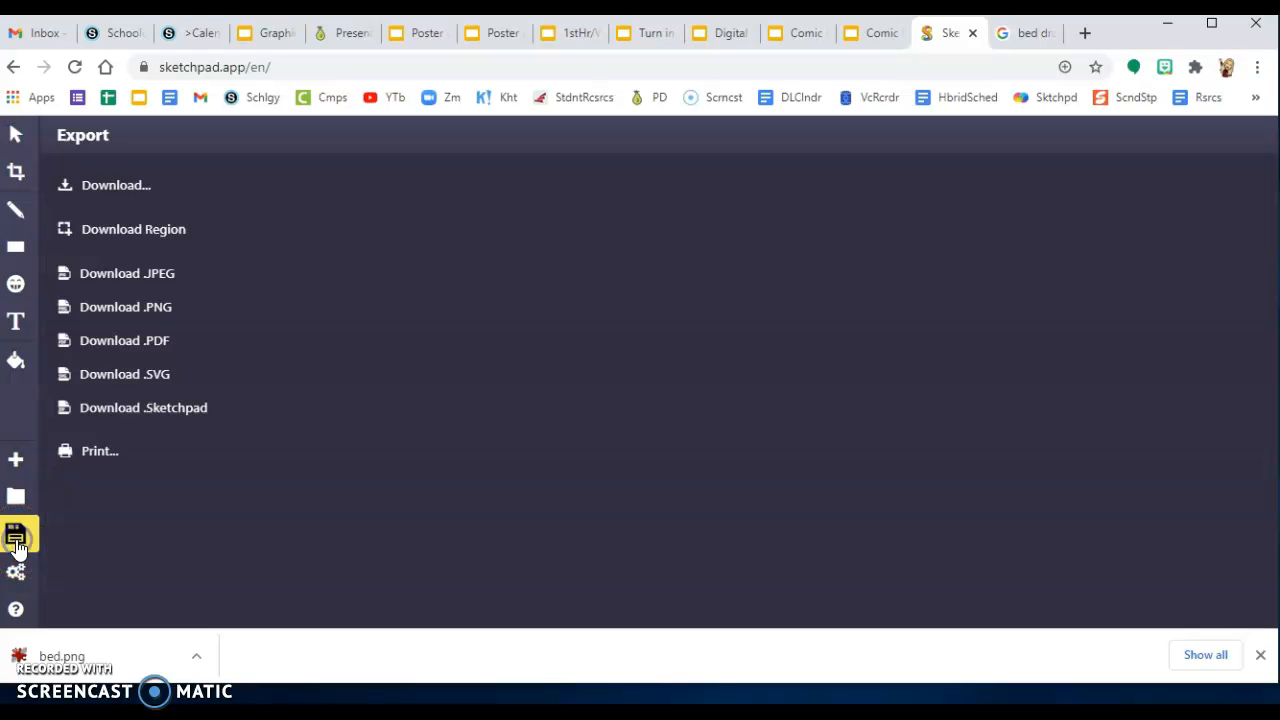
pyautogui.click(146, 281)
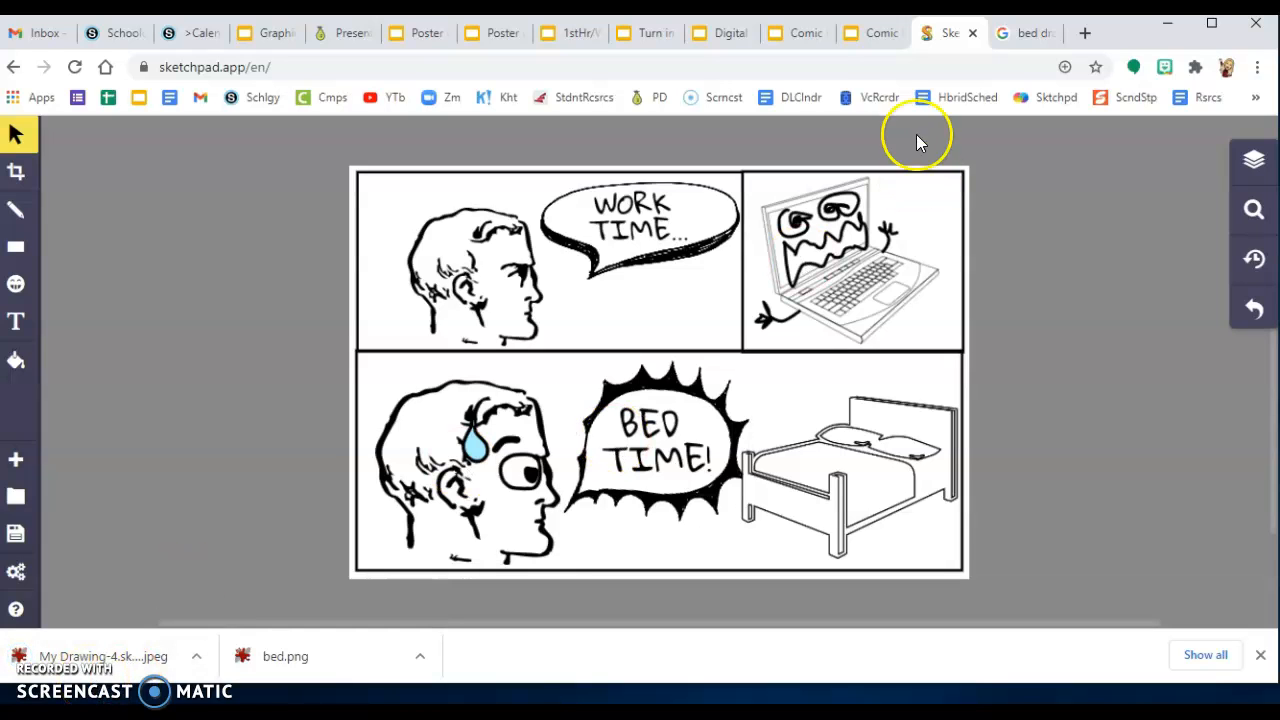
# Switch to the Comic Project Turn-In presentation in Google Slides and insert My Drawing-4.sketchpad (2) from Downloads on the slide.
pyautogui.click(870, 36)
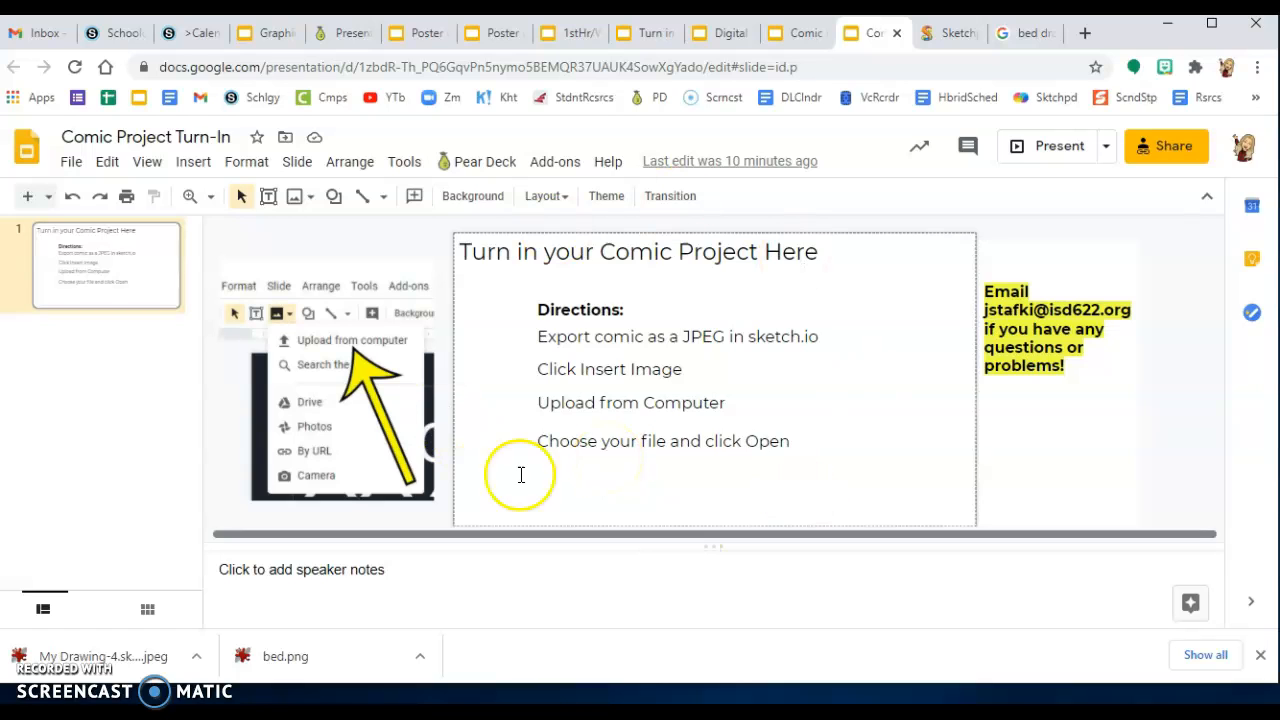
pyautogui.click(294, 199)
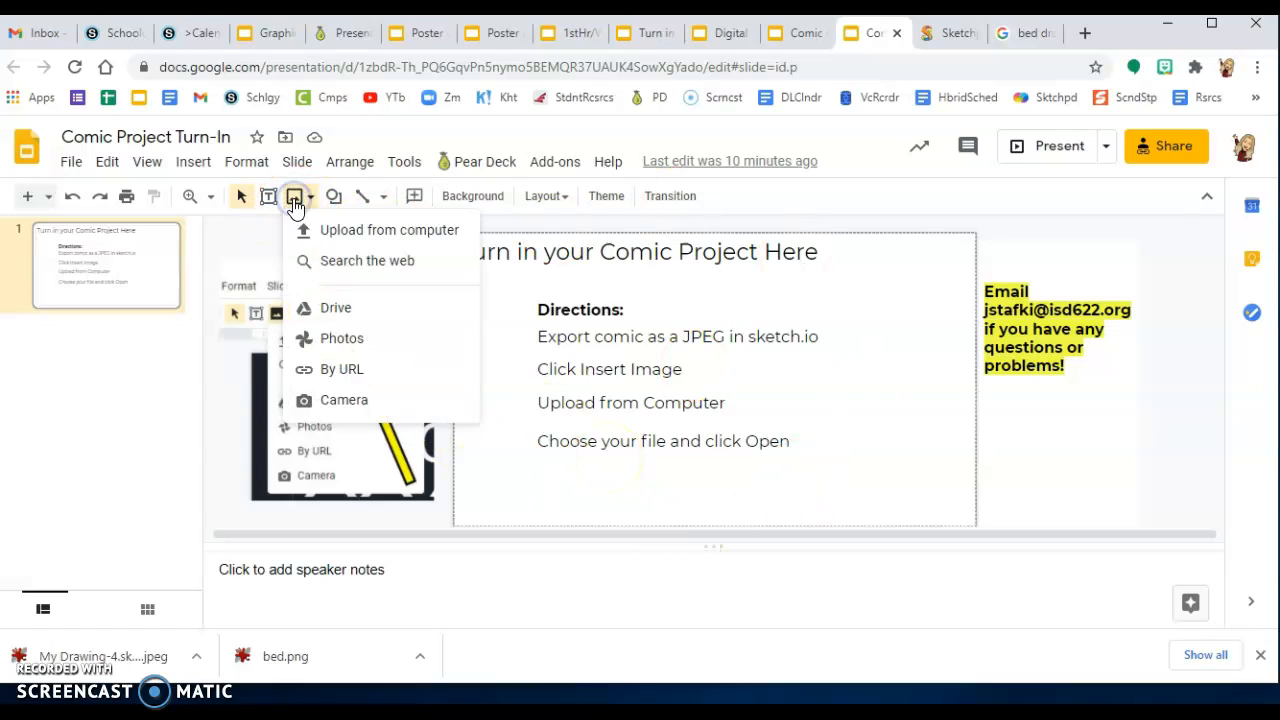
pyautogui.click(299, 196)
pyautogui.click(194, 165)
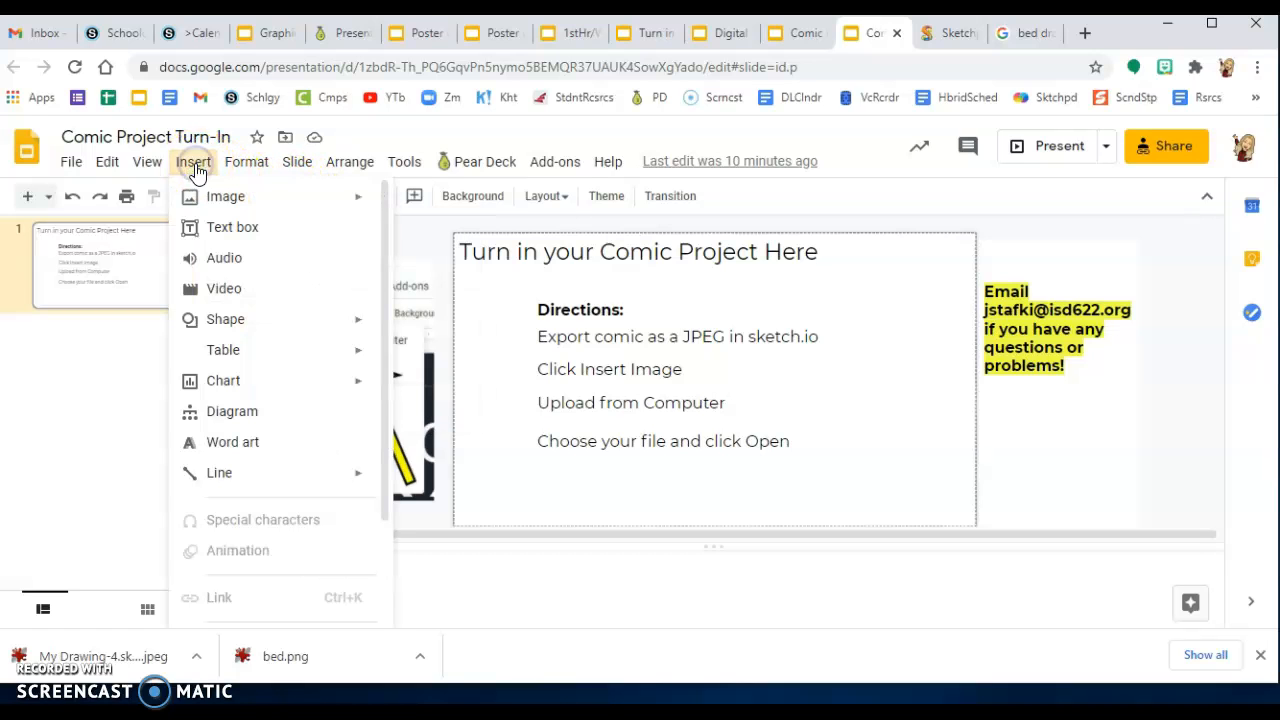
pyautogui.moveTo(194, 200)
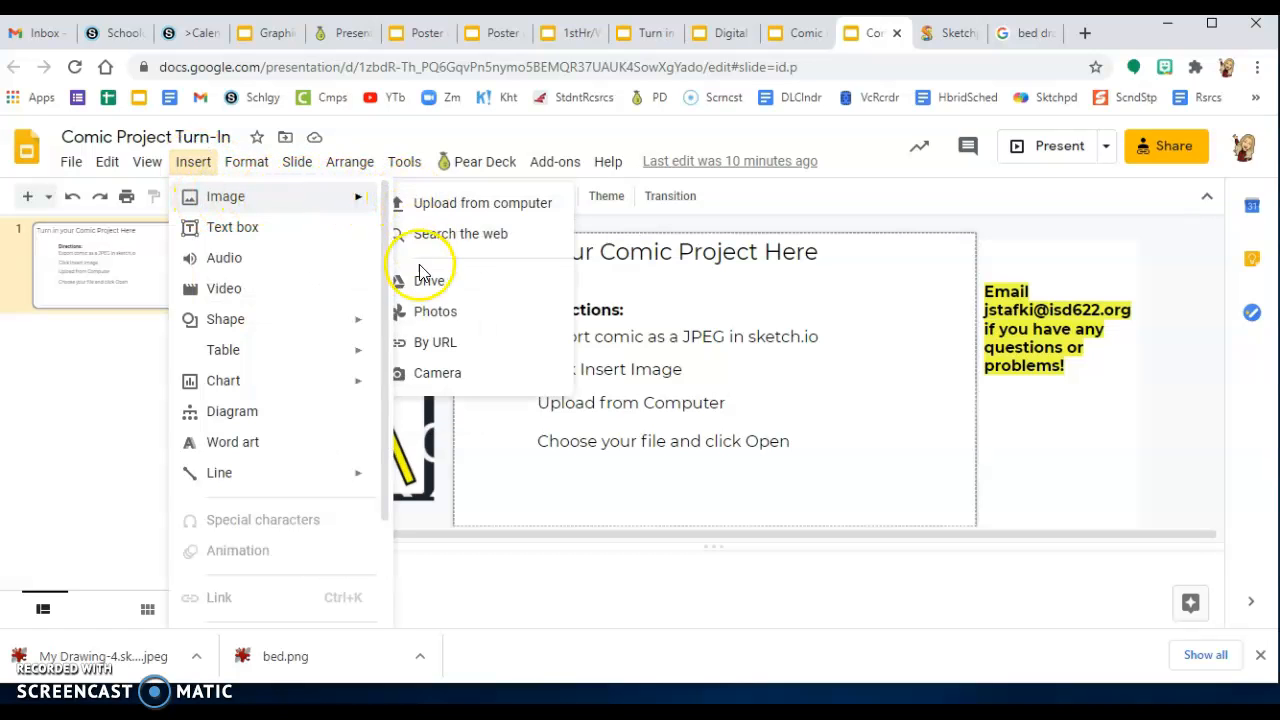
pyautogui.click(468, 202)
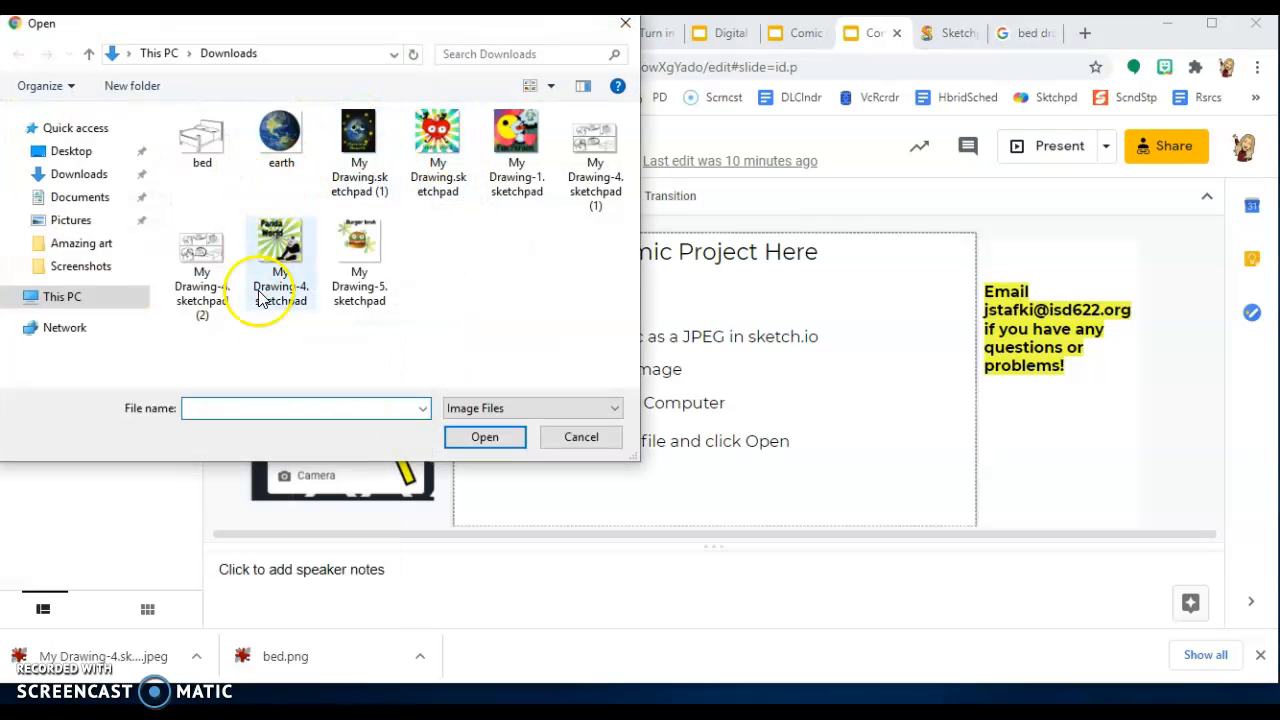
pyautogui.click(214, 262)
pyautogui.click(476, 438)
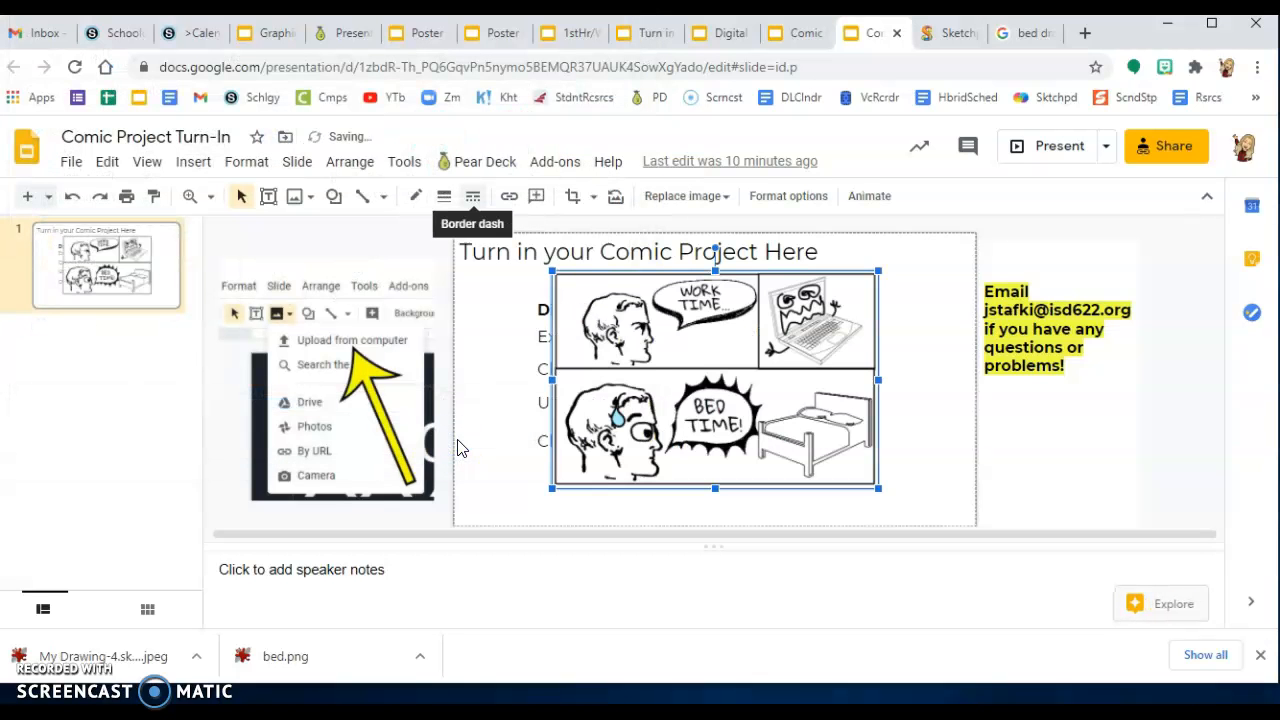
# Move the comic image up to the slide's top edge and enlarge it to fill the slide's height.
pyautogui.moveTo(660, 370); pyautogui.dragTo(619, 332)
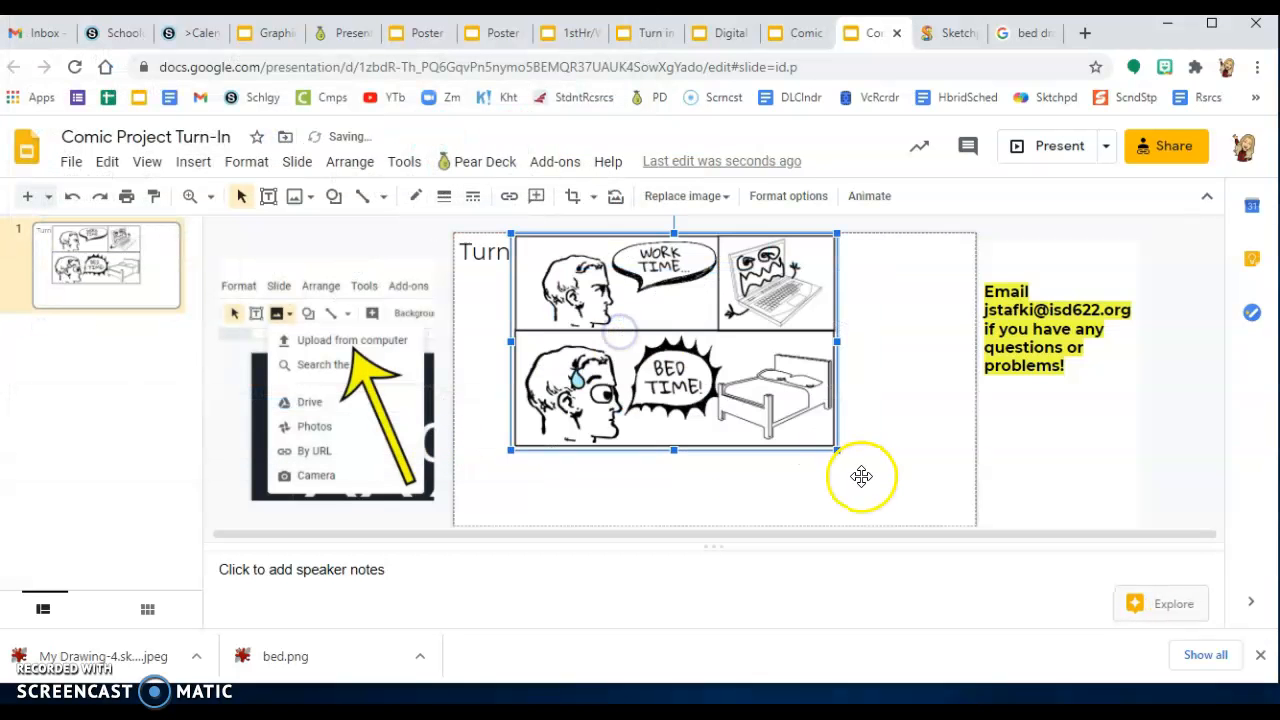
pyautogui.moveTo(836, 450); pyautogui.dragTo(936, 527)
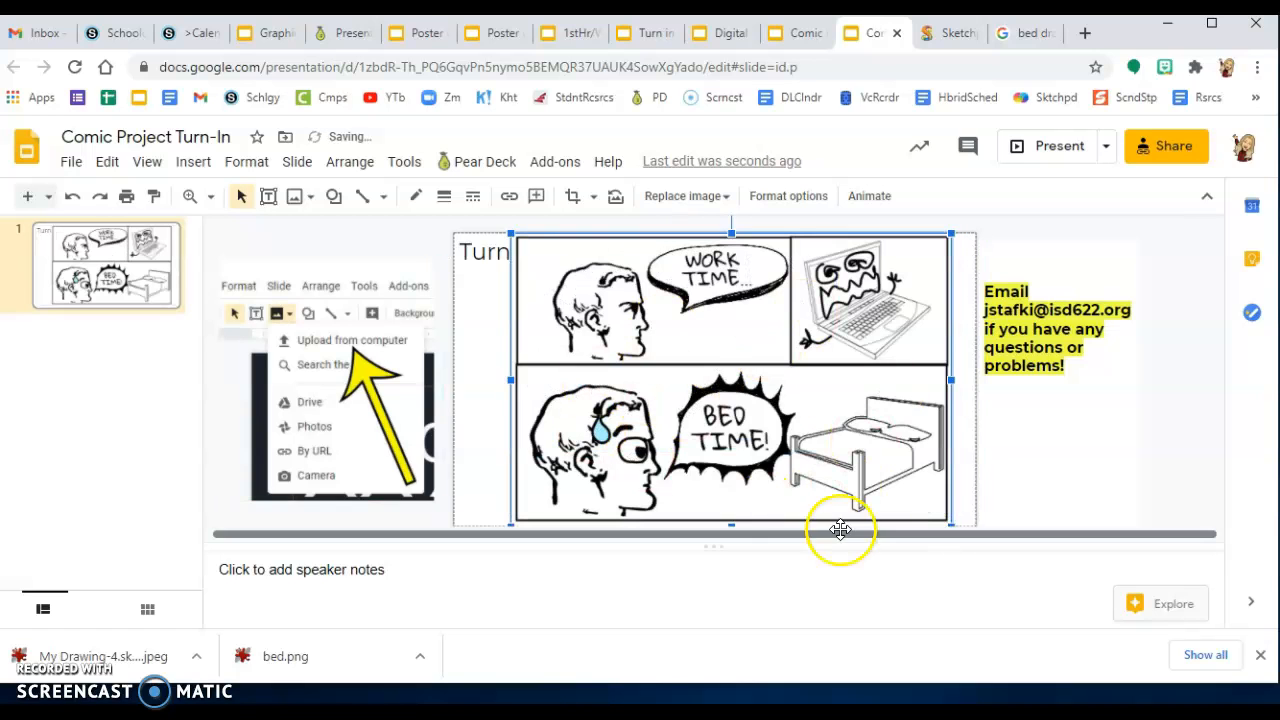